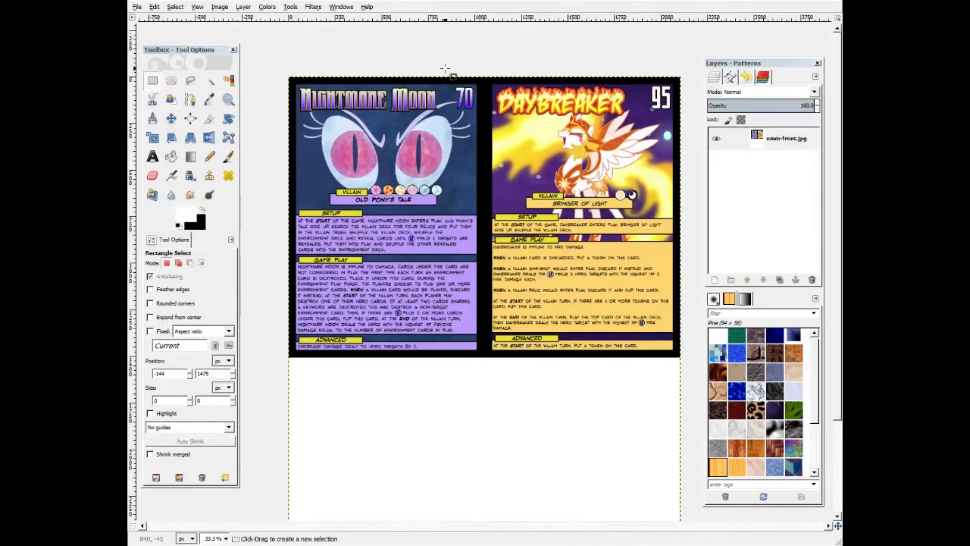
pyautogui.moveTo(442, 69); pyautogui.dragTo(486, 127)
pyautogui.moveTo(636, 68); pyautogui.dragTo(689, 128)
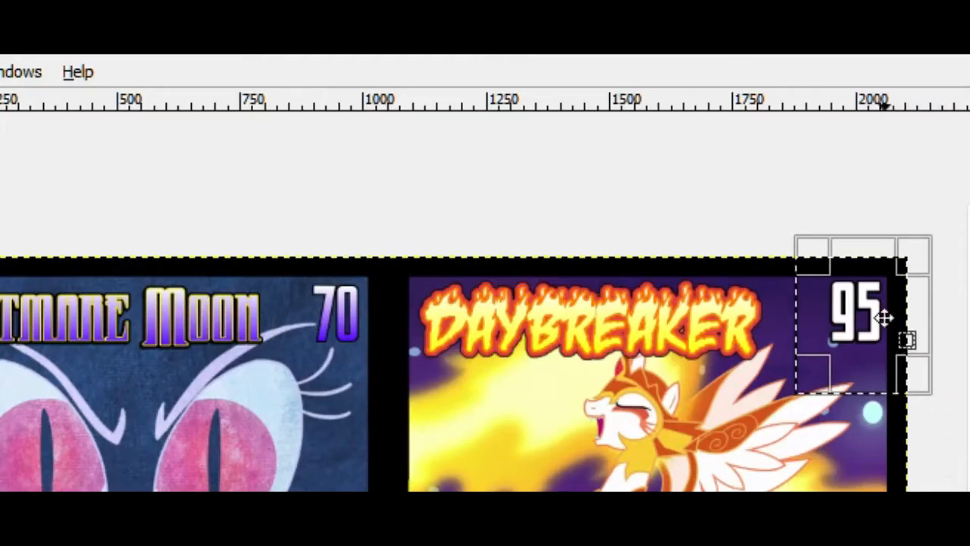
pyautogui.click(611, 280)
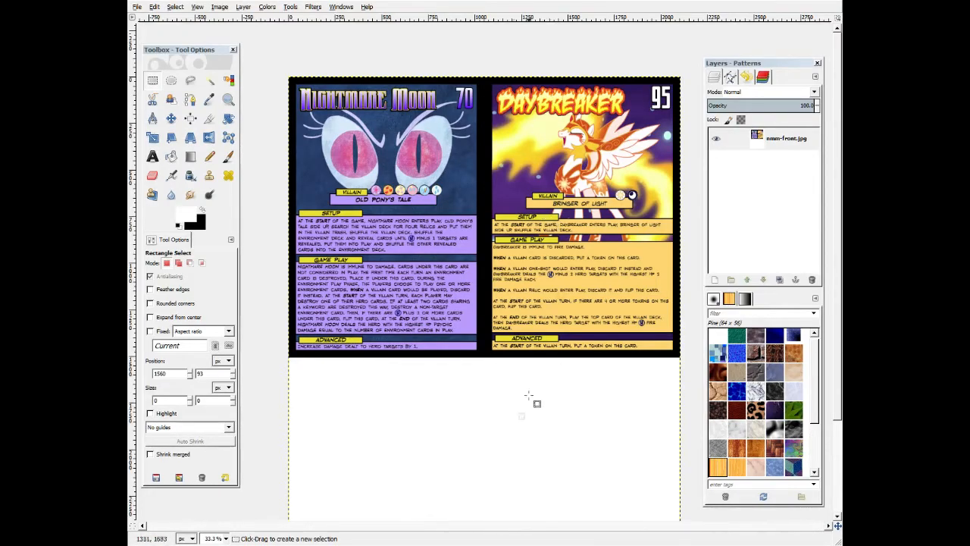
pyautogui.click(328, 490)
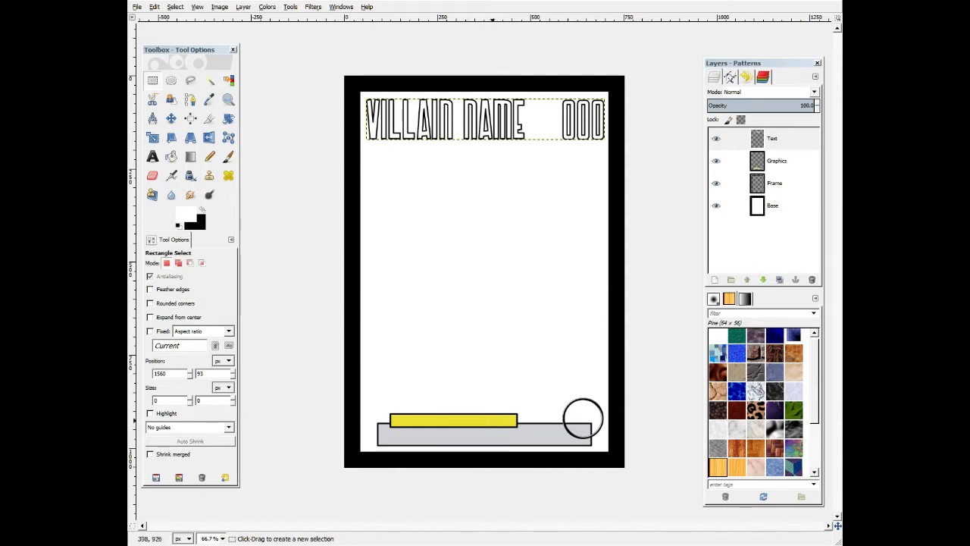
pyautogui.moveTo(384, 406); pyautogui.dragTo(514, 434)
pyautogui.moveTo(363, 414); pyautogui.dragTo(607, 453)
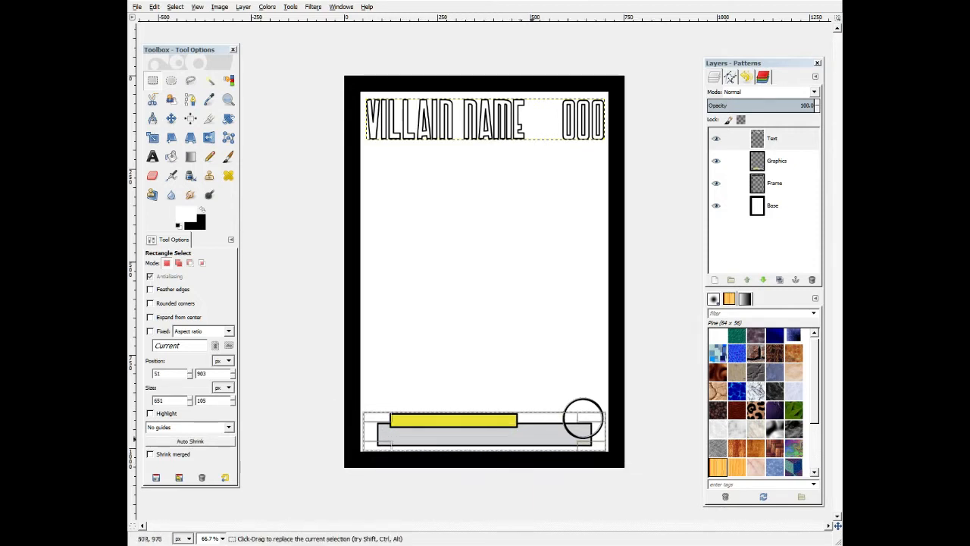
pyautogui.click(654, 335)
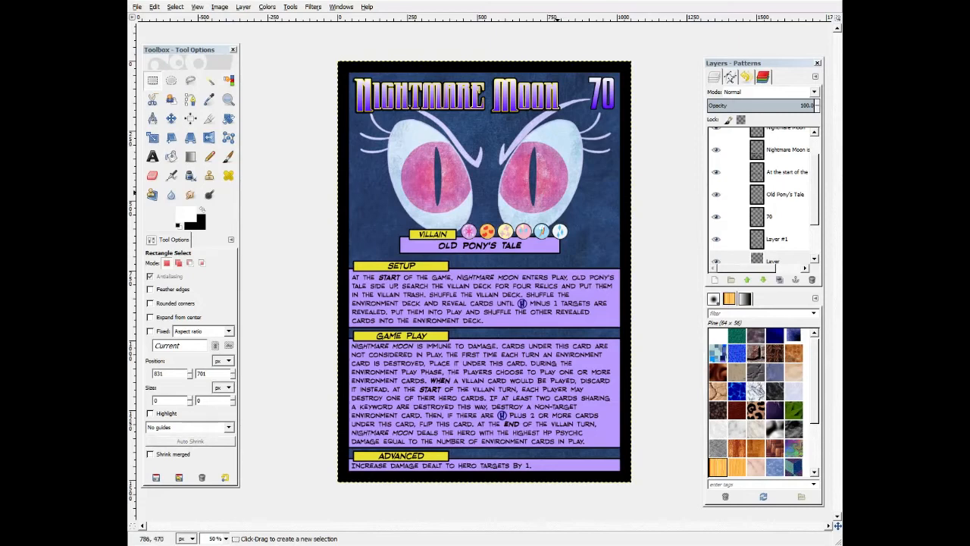
# Inspect the Nightmare Moon card's title lettering, rules text and number up close.
pyautogui.moveTo(350, 74); pyautogui.dragTo(566, 121)
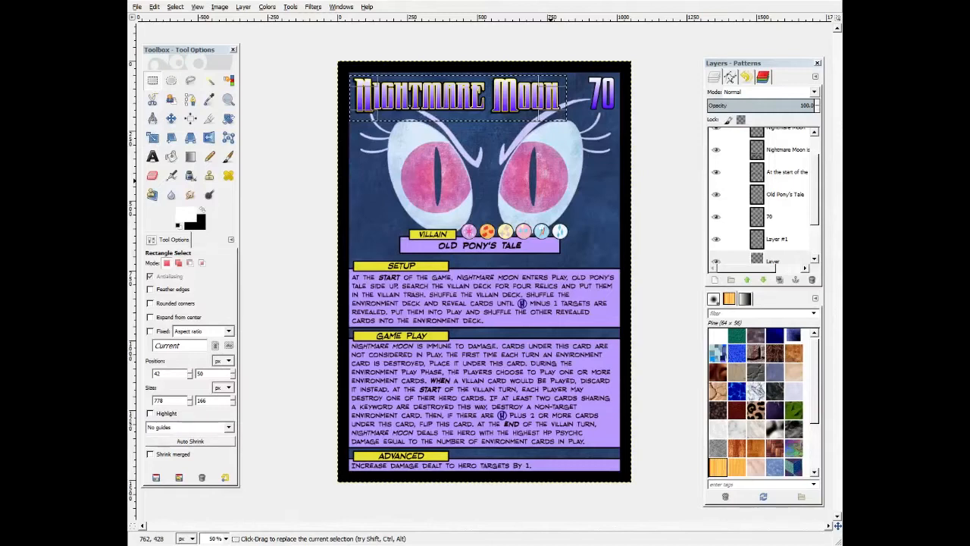
pyautogui.click(552, 182)
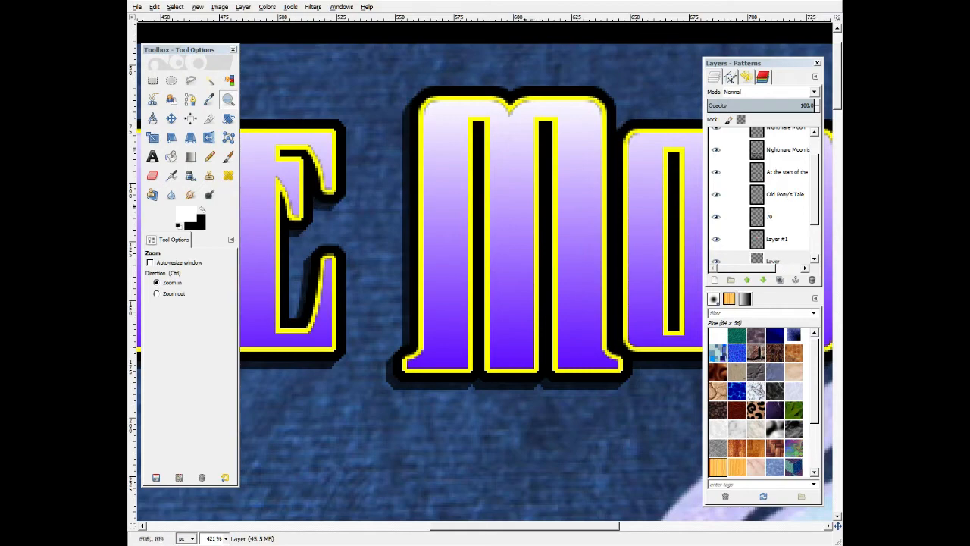
pyautogui.scroll(-10, 544, 295)
pyautogui.scroll(-5, 485, 272)
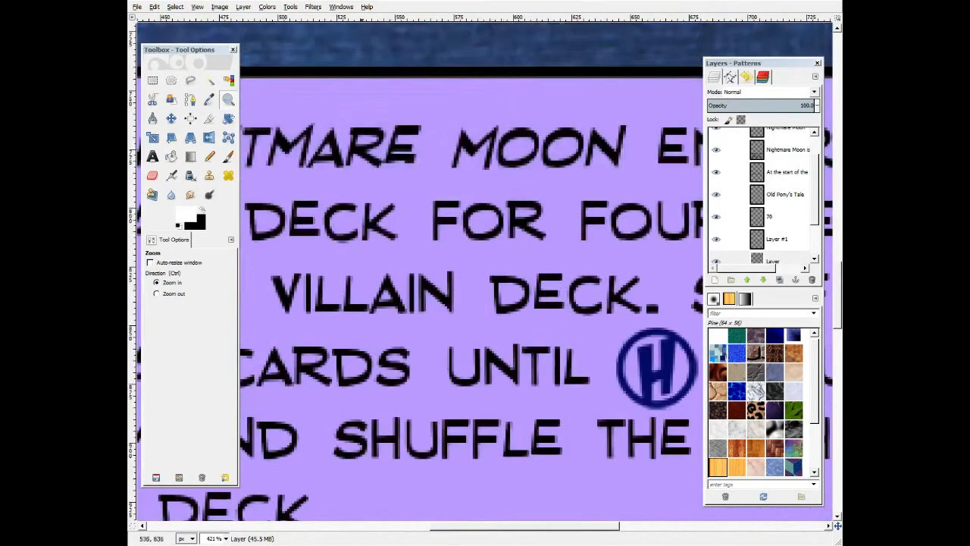
pyautogui.scroll(15, 485, 273)
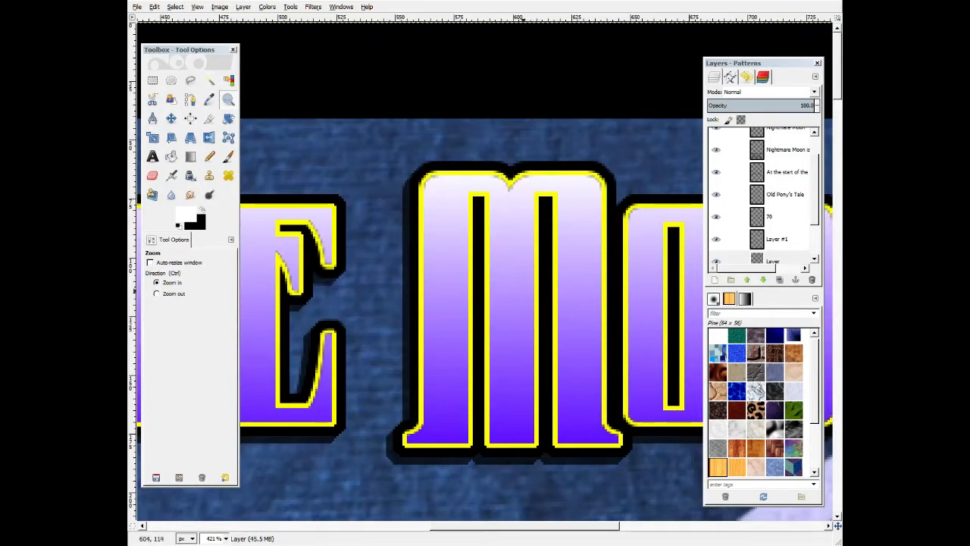
pyautogui.scroll(-5, 514, 326)
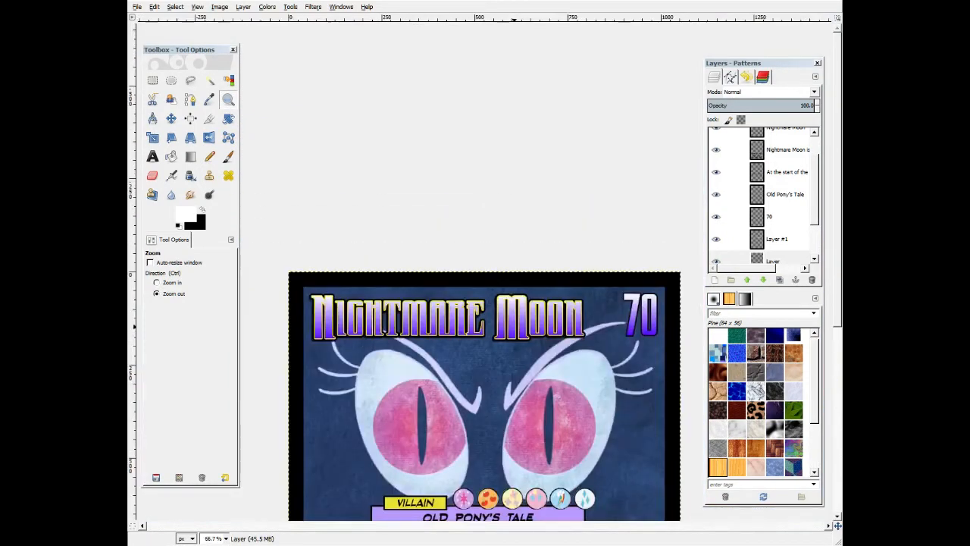
pyautogui.scroll(-3, 514, 326)
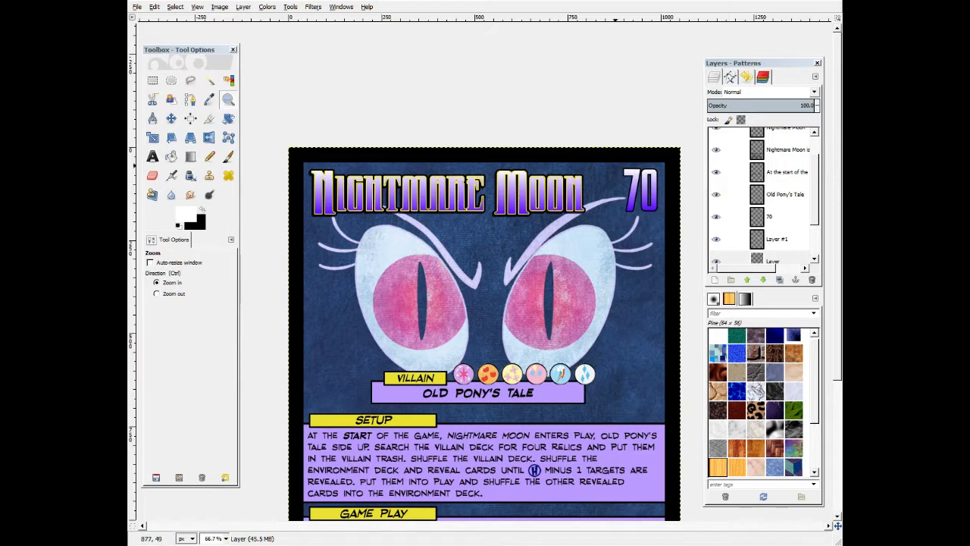
pyautogui.press('r')
pyautogui.moveTo(615, 166); pyautogui.dragTo(674, 231)
pyautogui.click(678, 257)
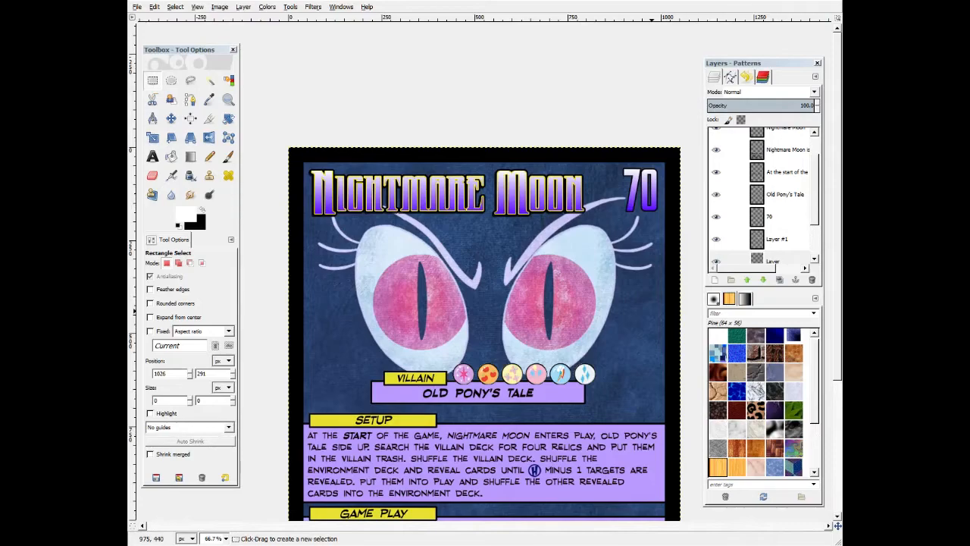
pyautogui.hotkey('alt', 'Tab')
pyautogui.hotkey('alt', 'Tab')
pyautogui.hotkey('alt', 'Tab')
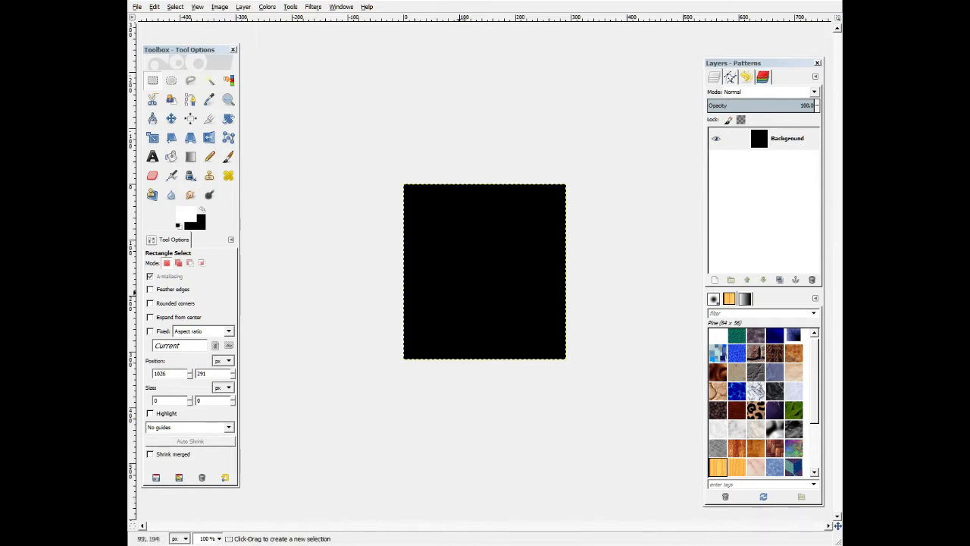
# Create a text box on the black canvas and enter 80 in Armor Piercing at 140 px.
pyautogui.press('t')
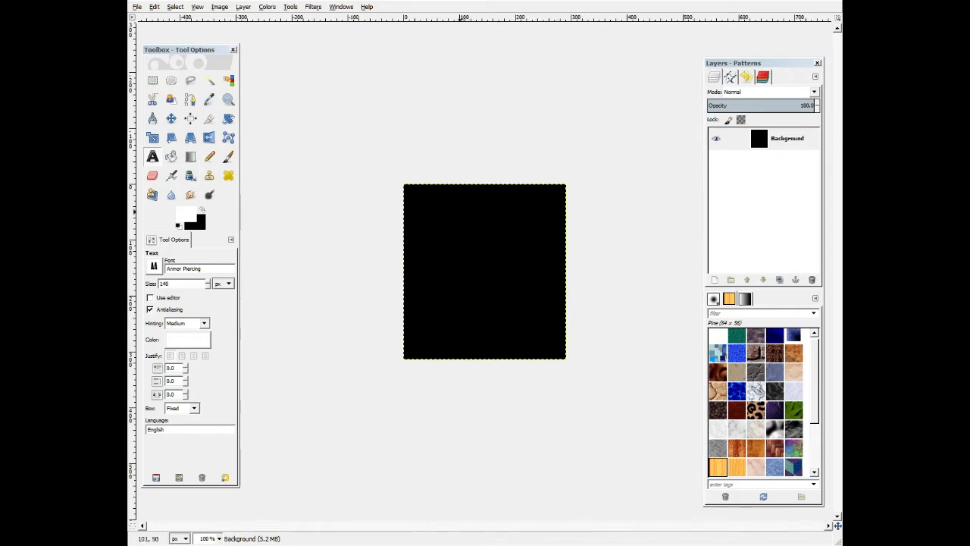
pyautogui.moveTo(416, 201); pyautogui.dragTo(556, 344)
pyautogui.write('80')
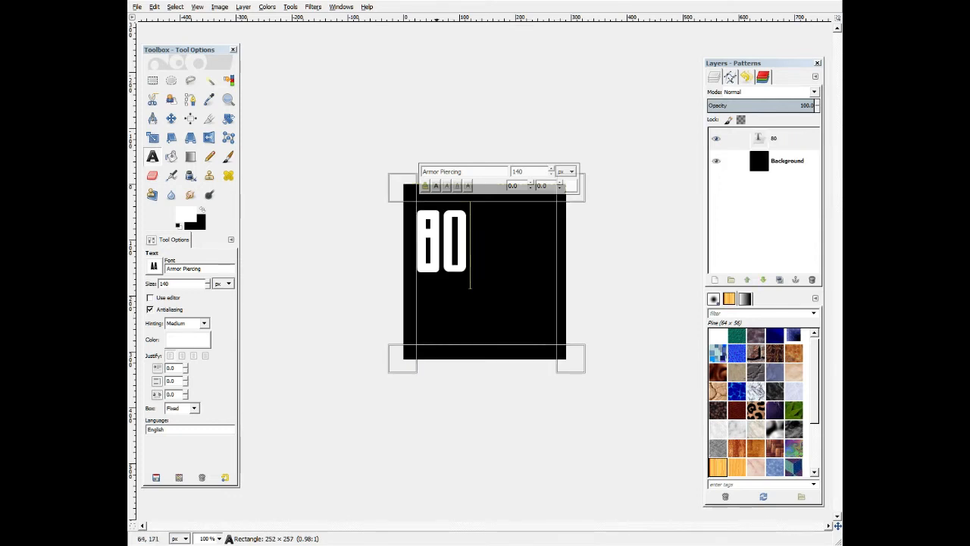
# Reposition the 80 text box to the centre of the black canvas.
pyautogui.moveTo(412, 258); pyautogui.dragTo(454, 257)
pyautogui.moveTo(514, 196); pyautogui.dragTo(514, 221)
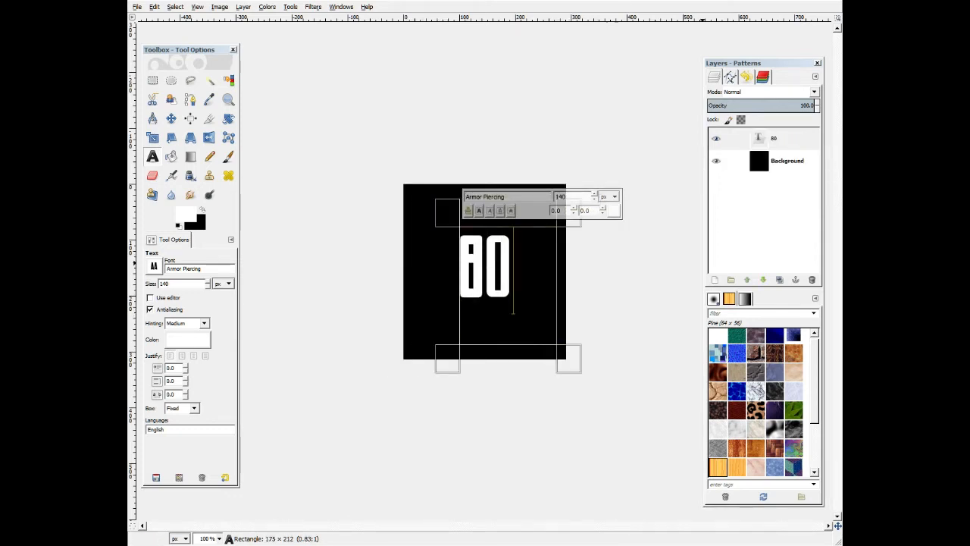
pyautogui.click(785, 160)
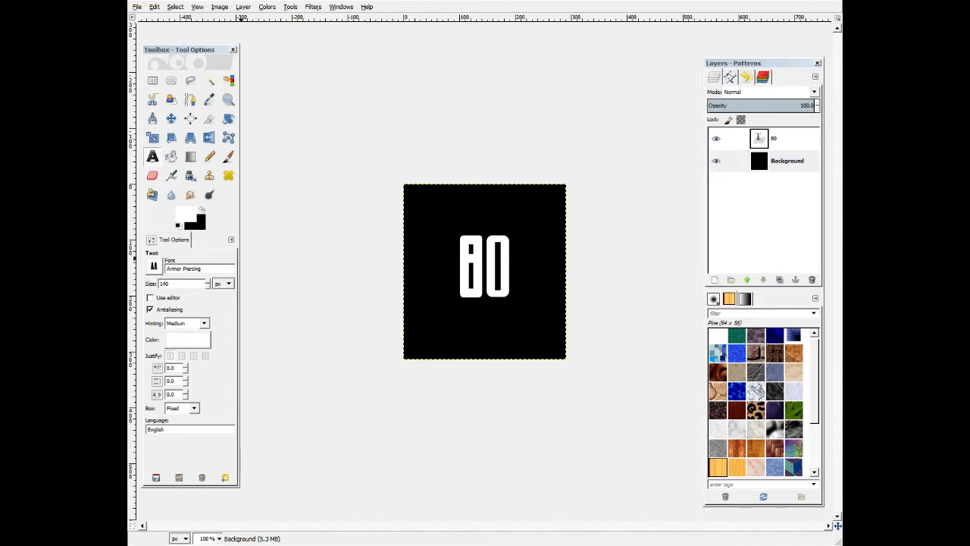
# Discard the text information of the 80 layer to make it a normal layer.
pyautogui.rightClick(772, 138)
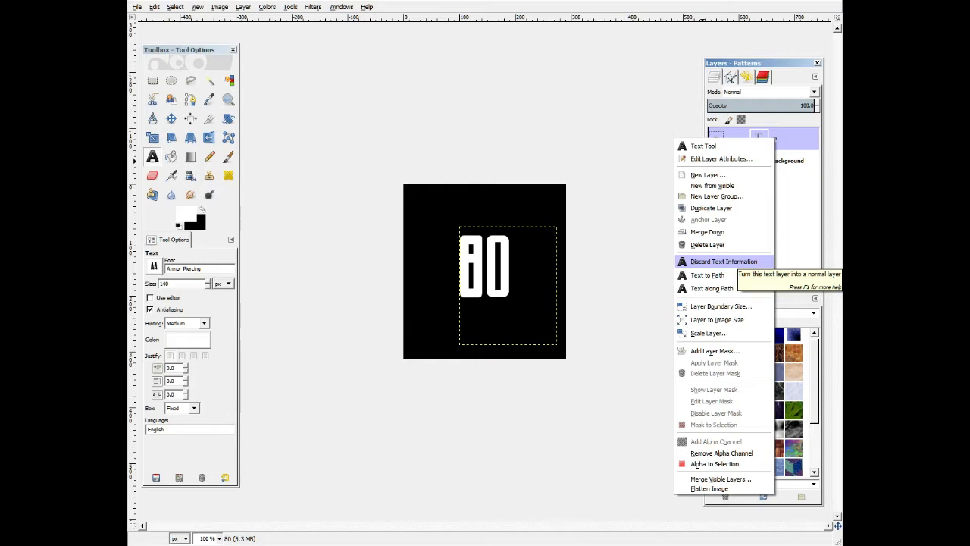
pyautogui.click(724, 261)
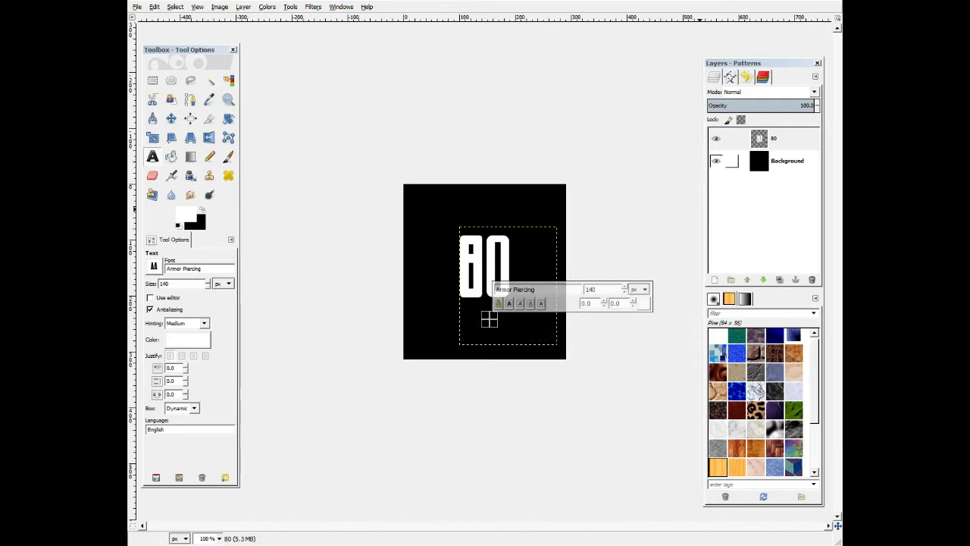
pyautogui.click(760, 138)
# Flip the whole image horizontally.
pyautogui.click(219, 7)
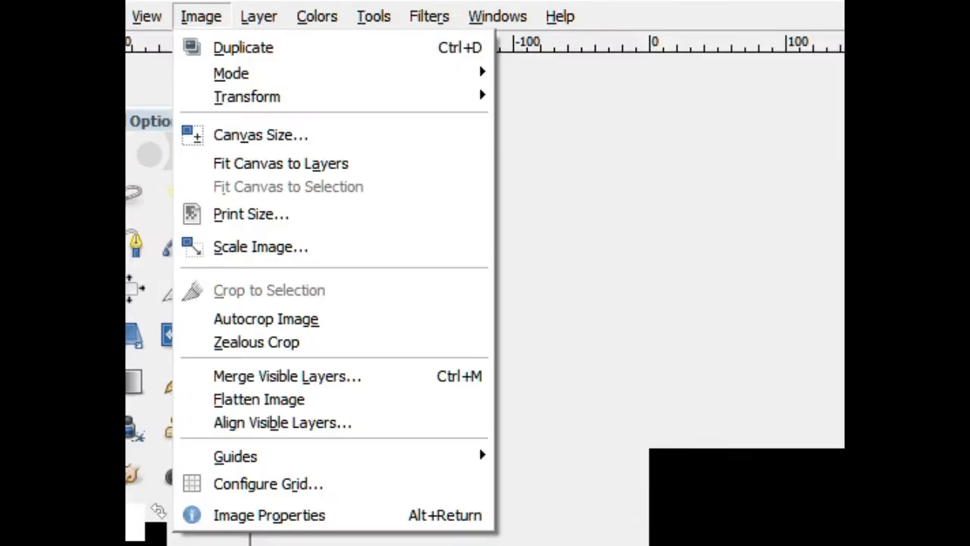
pyautogui.moveTo(247, 96)
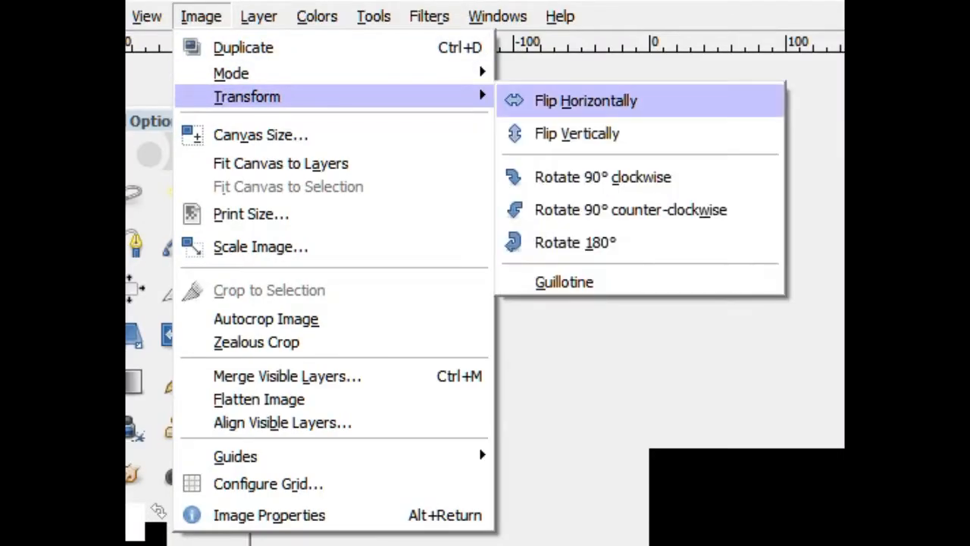
pyautogui.click(569, 99)
# Load the 80 layer's alpha as a selection and open the Add Bevel filter.
pyautogui.rightClick(719, 143)
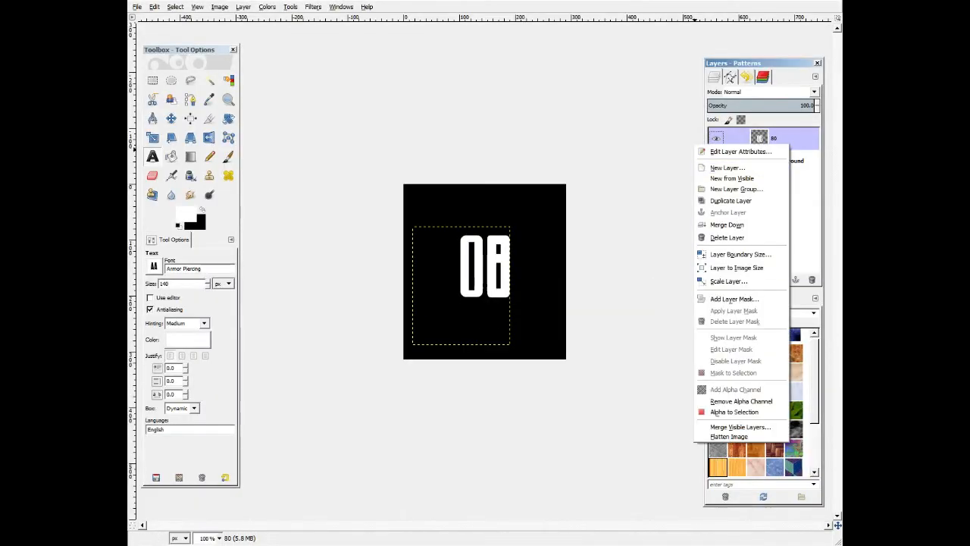
pyautogui.click(733, 411)
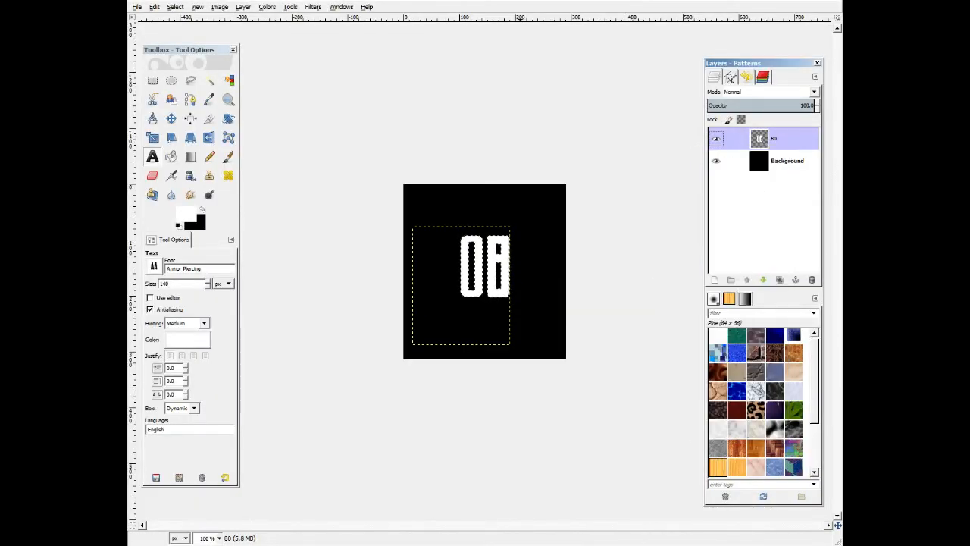
pyautogui.click(290, 7)
pyautogui.moveTo(313, 7)
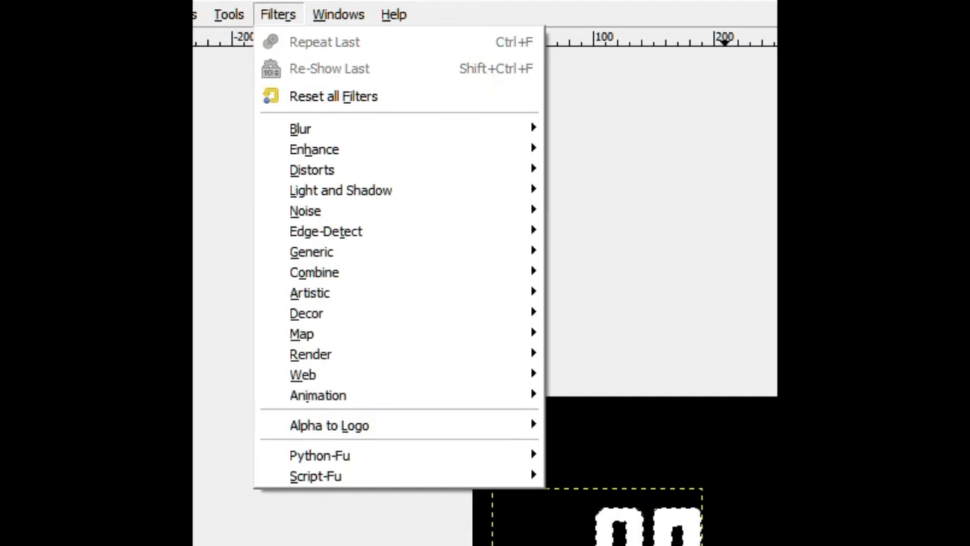
pyautogui.moveTo(306, 313)
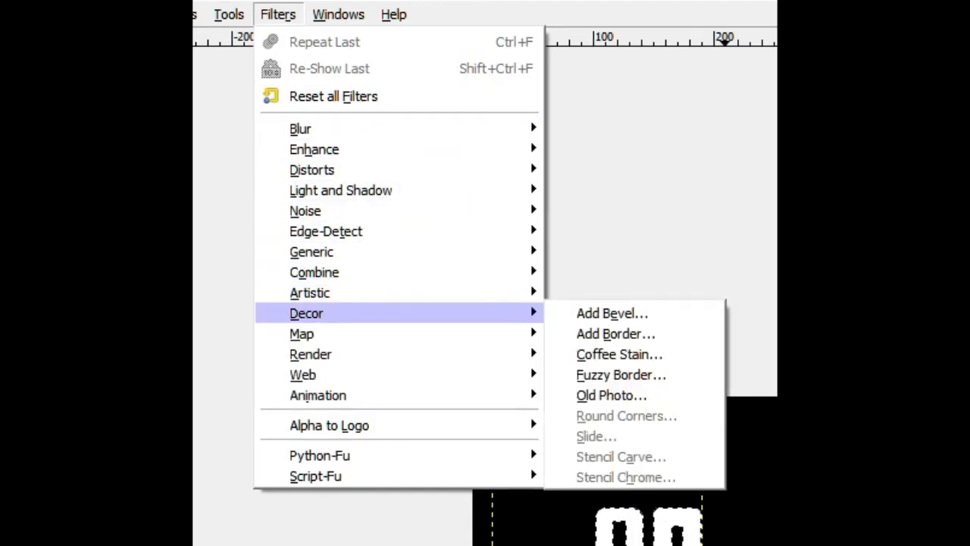
pyautogui.click(611, 313)
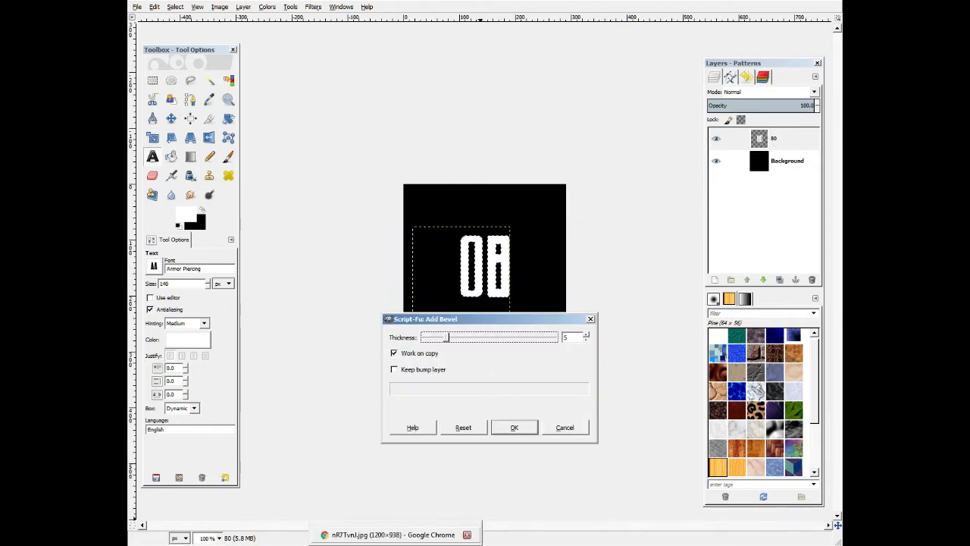
# Compare against the Citizen Dawn reference card in the browser.
pyautogui.click(395, 536)
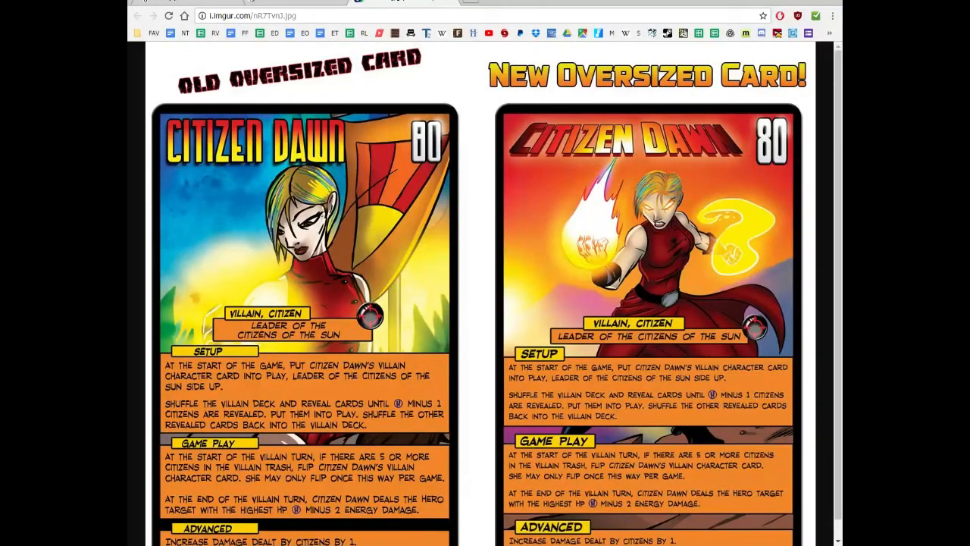
pyautogui.hotkey('alt', 'Tab')
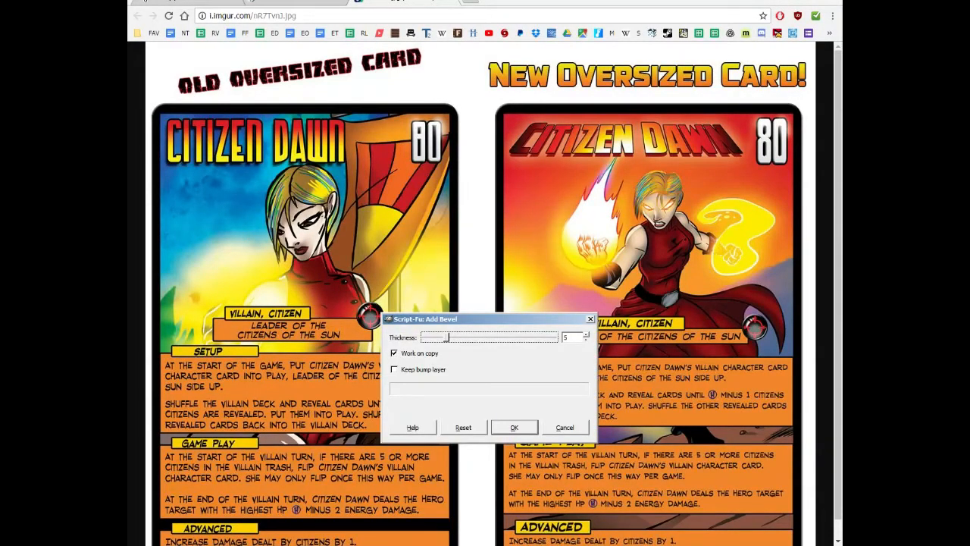
pyautogui.click(704, 541)
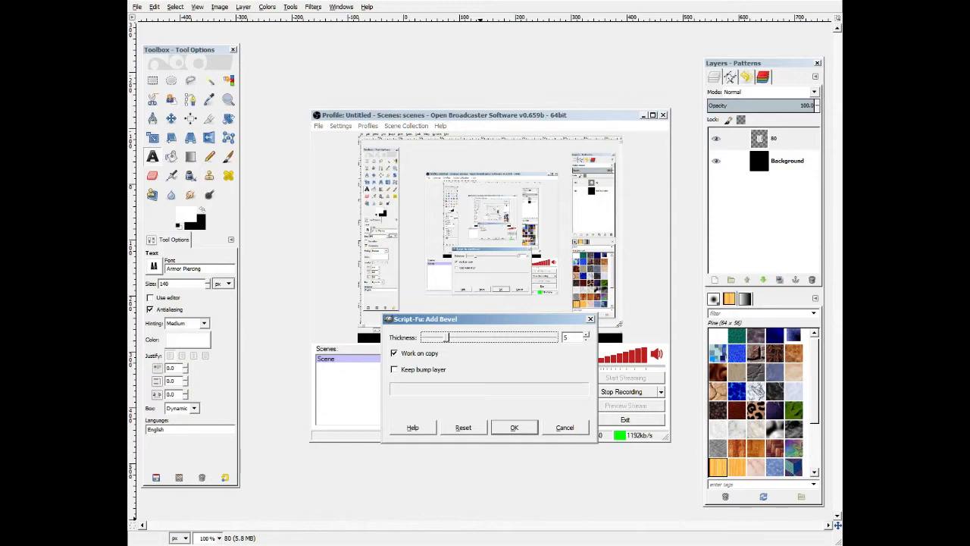
pyautogui.click(704, 541)
# Apply Add Bevel with thickness 4, working directly on the layer without a copy or bump layer.
pyautogui.moveTo(446, 337); pyautogui.dragTo(442, 337)
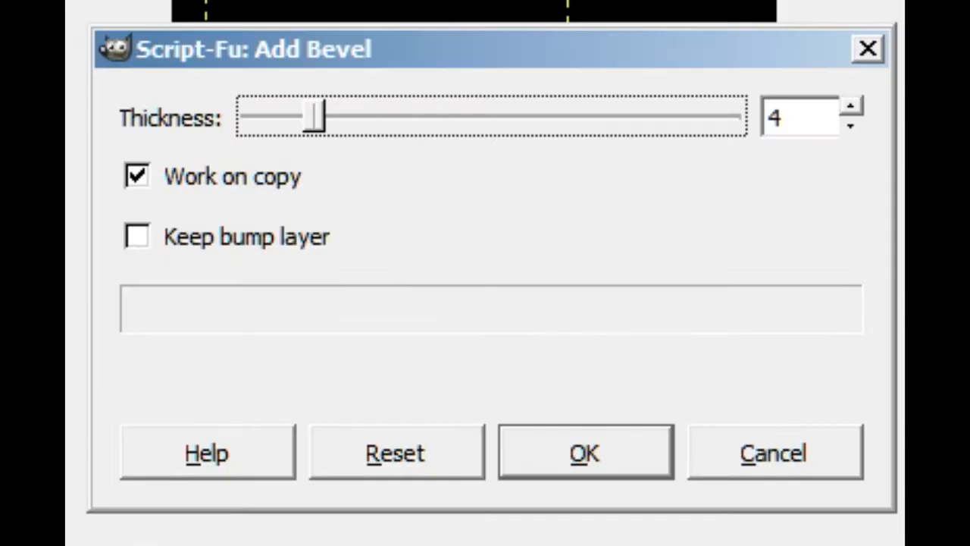
pyautogui.click(137, 175)
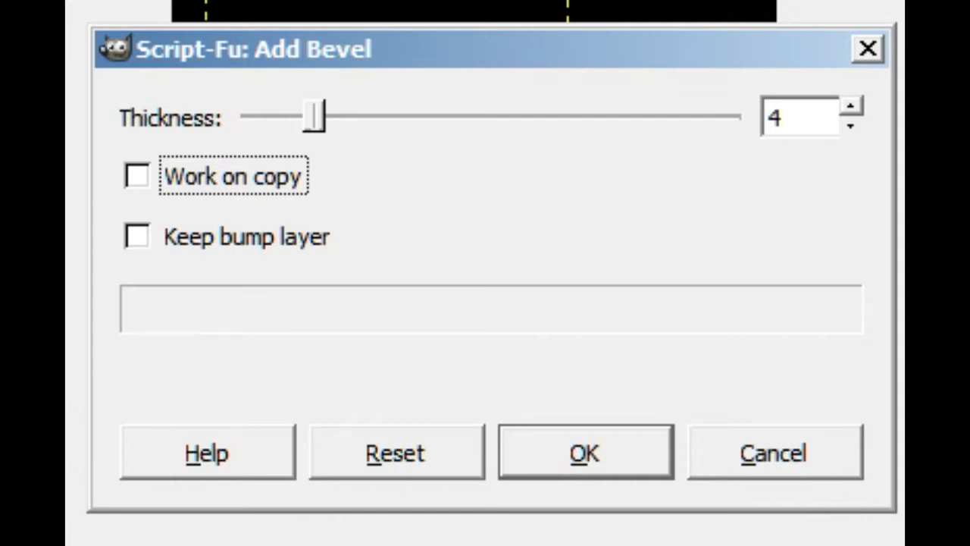
pyautogui.click(137, 236)
pyautogui.click(137, 237)
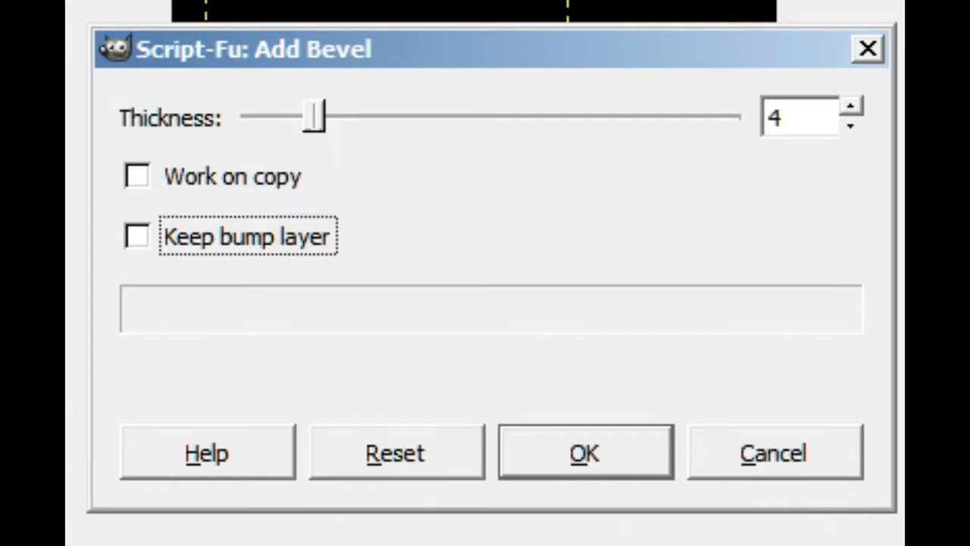
pyautogui.press('Return')
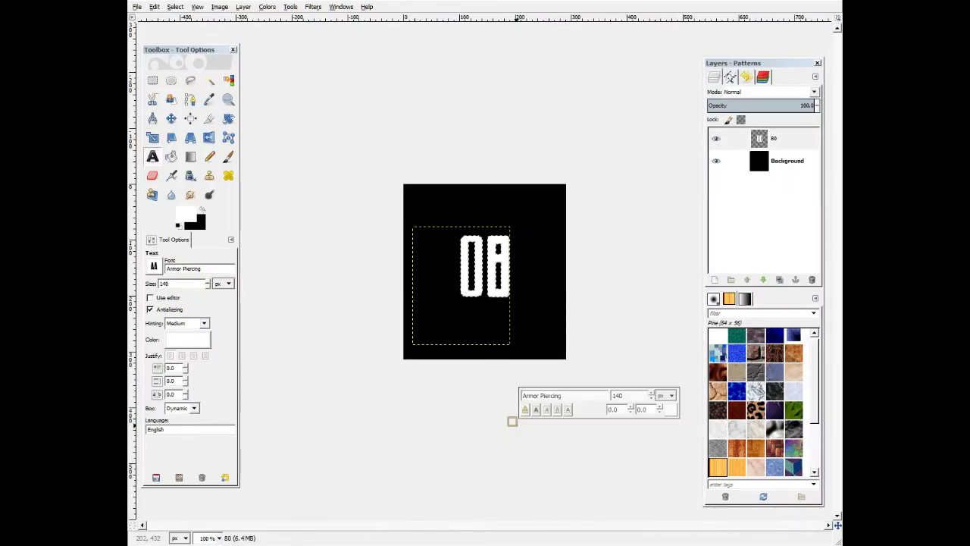
# Flip the whole image horizontally back so the bevelled 80 reads correctly.
pyautogui.press('r')
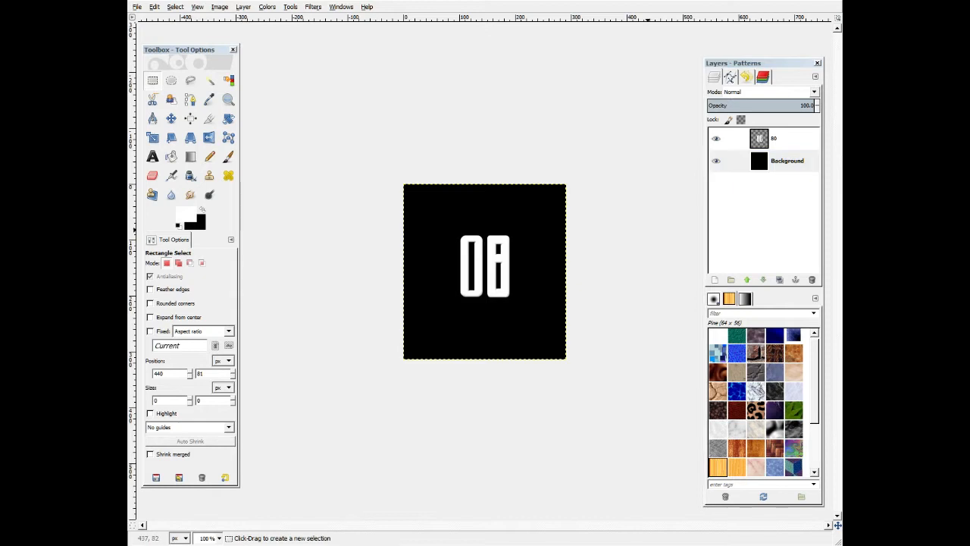
pyautogui.click(220, 7)
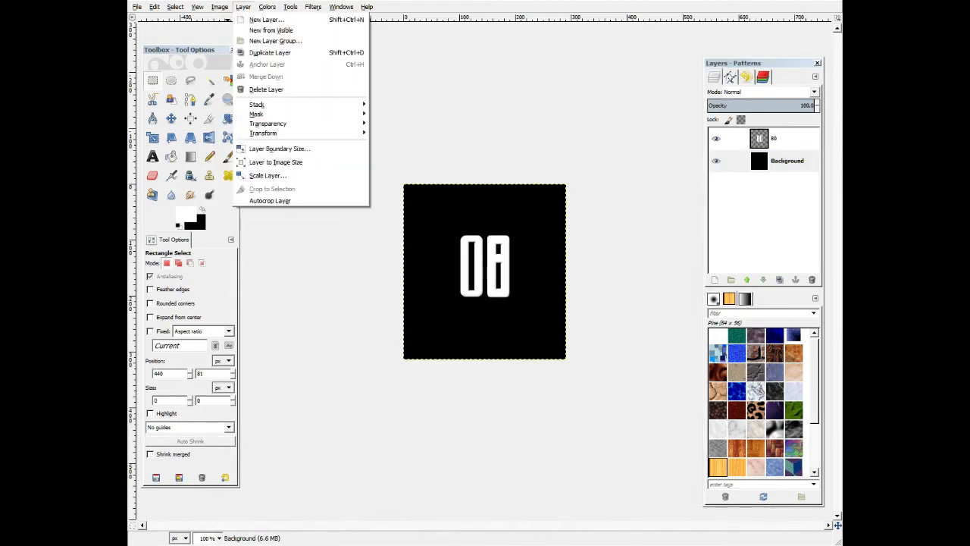
pyautogui.moveTo(238, 40)
pyautogui.click(377, 41)
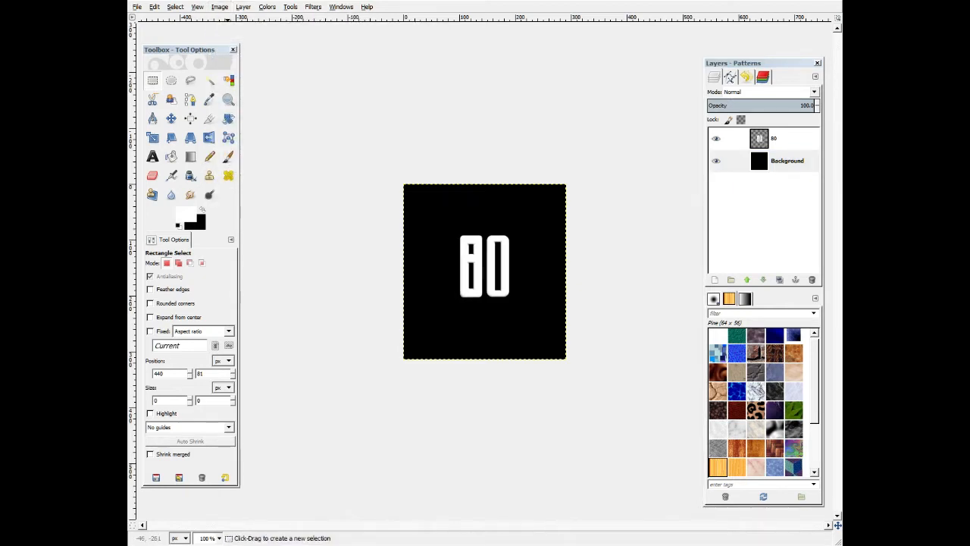
pyautogui.hotkey('ctrl', 'shift', 'j')
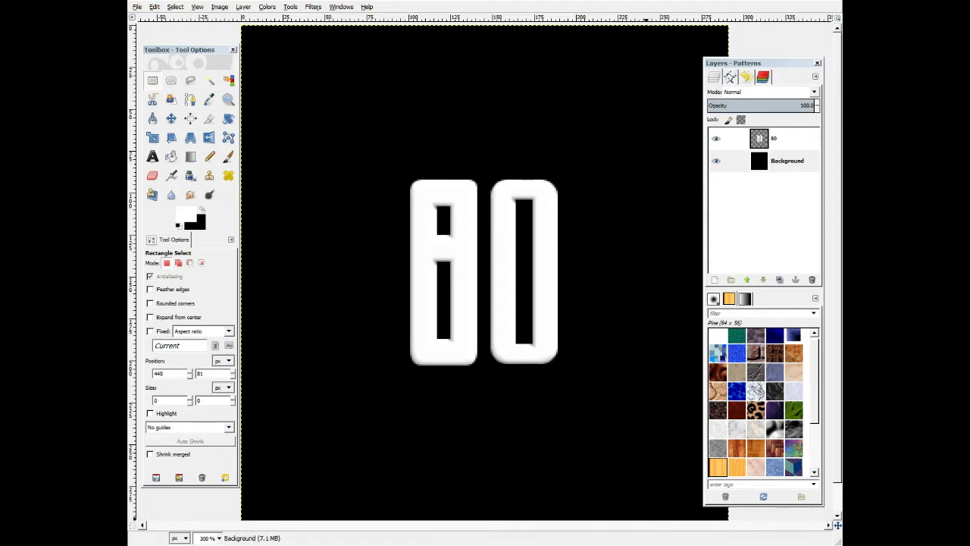
pyautogui.press('1')
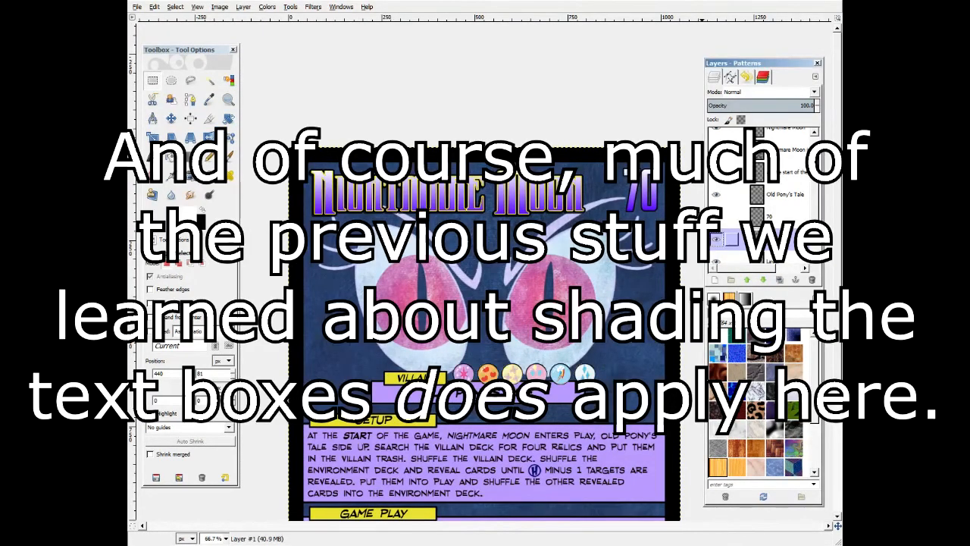
# Examine the Nightmare Moon card and measure the height of a villain icon.
pyautogui.scroll(-3, 758, 235)
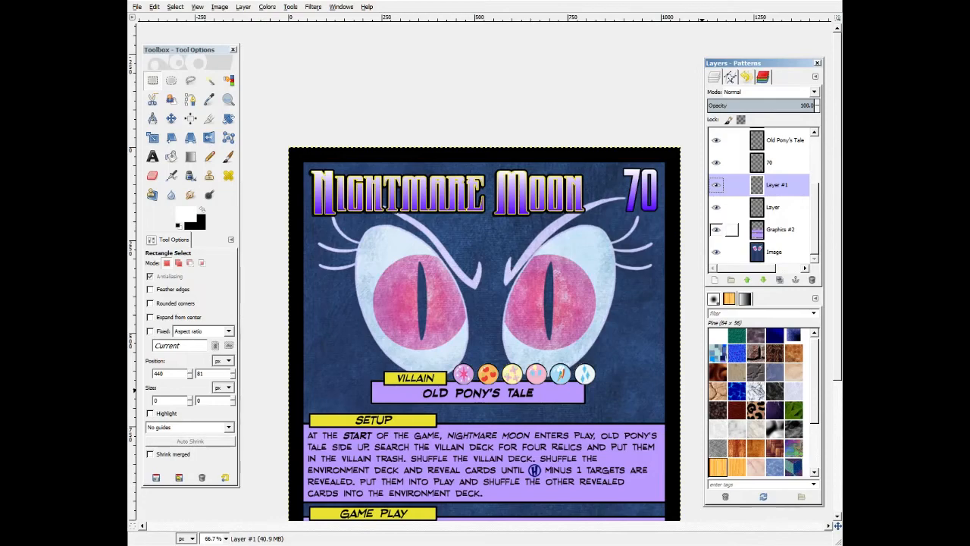
pyautogui.scroll(-4, 545, 258)
pyautogui.press('z')
pyautogui.moveTo(421, 153); pyautogui.dragTo(608, 215)
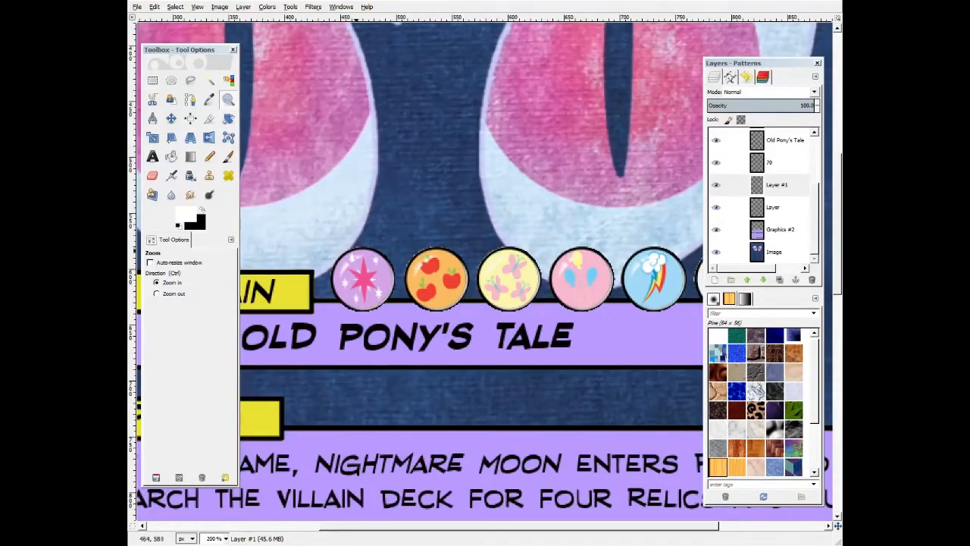
pyautogui.hotkey('shift', 'm')
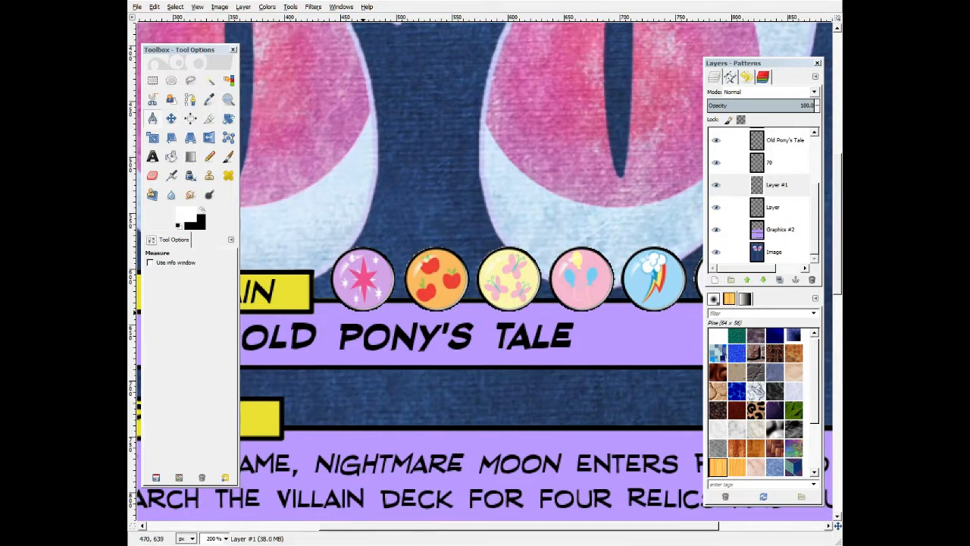
pyautogui.moveTo(358, 337); pyautogui.dragTo(362, 250)
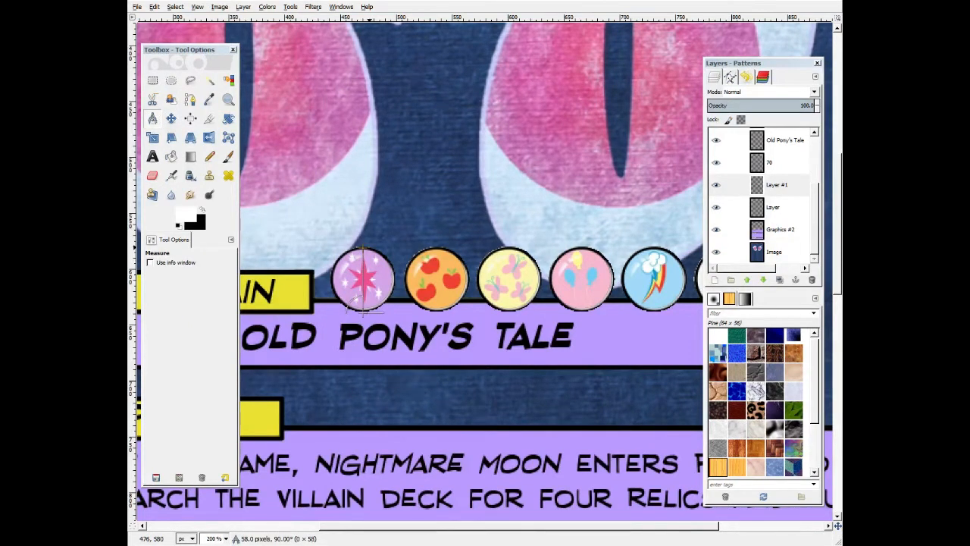
pyautogui.press('-')
pyautogui.press('-')
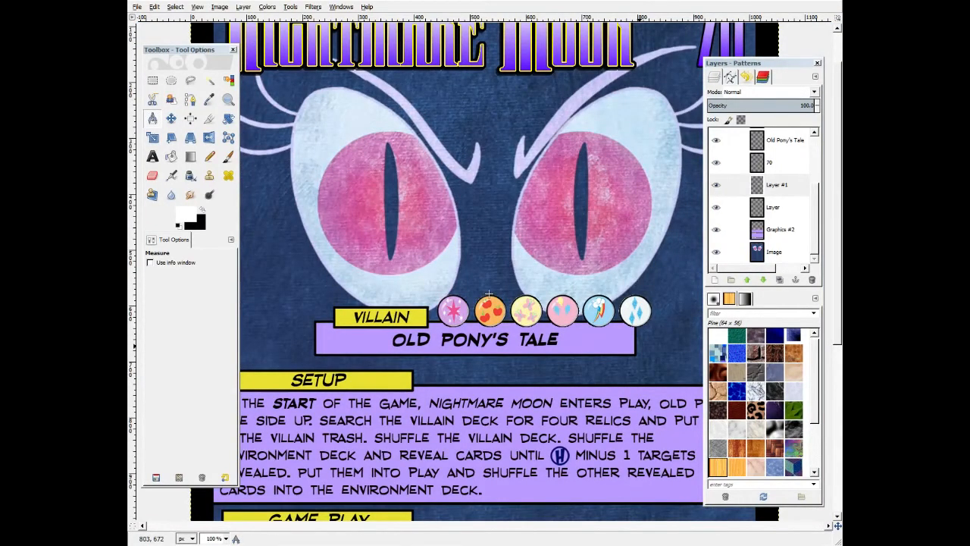
pyautogui.scroll(-5, 470, 272)
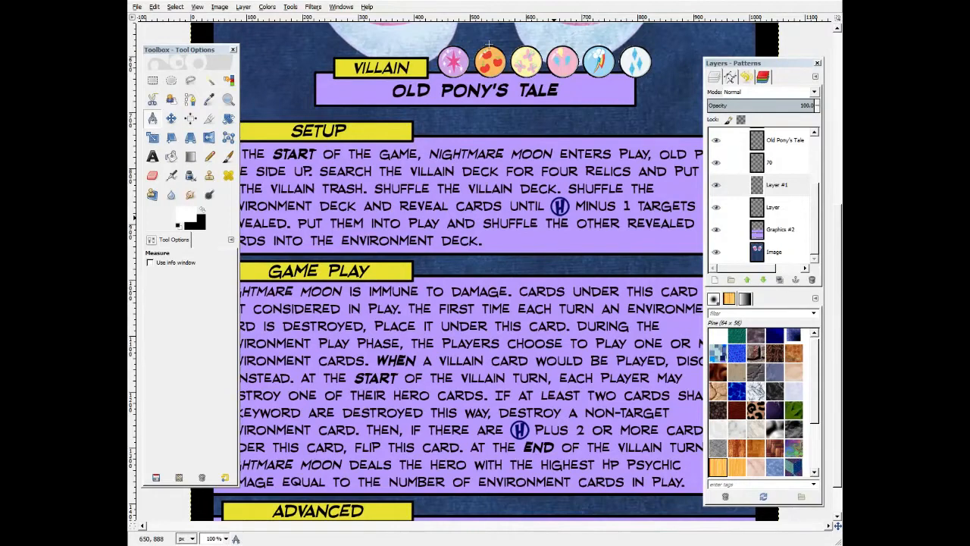
pyautogui.press('-')
pyautogui.scroll(5, 557, 223)
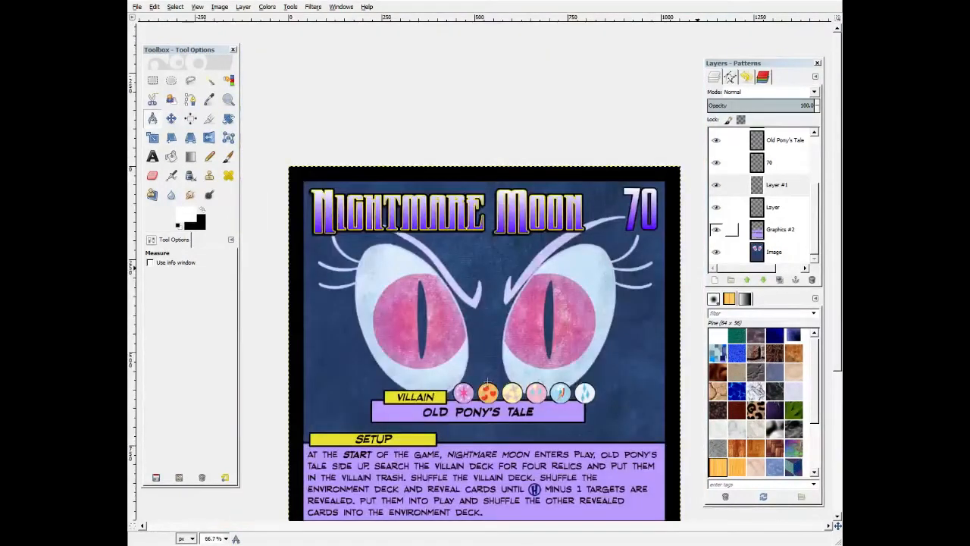
# Try adding a new 70 text layer over the card's number, then delete that layer.
pyautogui.click(770, 163)
pyautogui.moveTo(773, 207); pyautogui.dragTo(773, 180)
pyautogui.click(770, 163)
pyautogui.press('t')
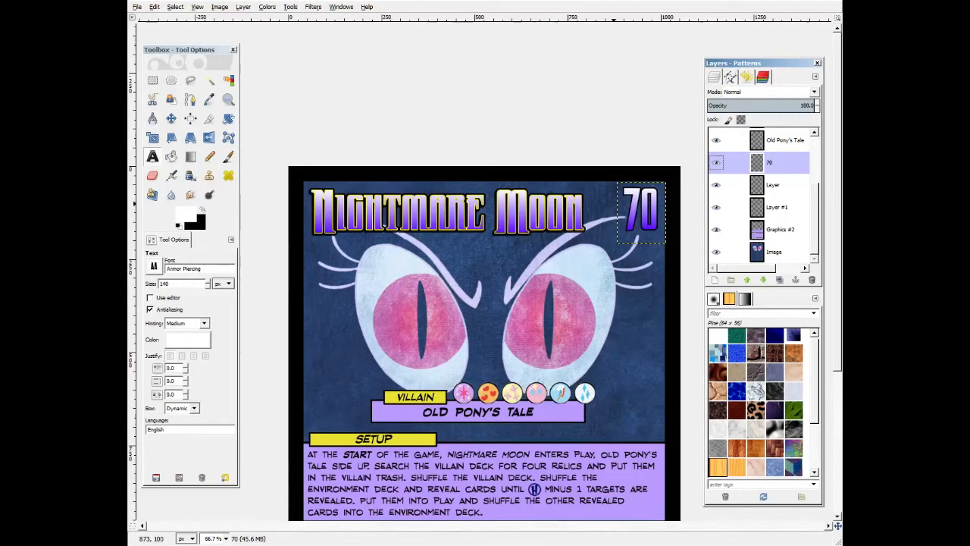
pyautogui.click(658, 194)
pyautogui.moveTo(656, 194); pyautogui.dragTo(668, 244)
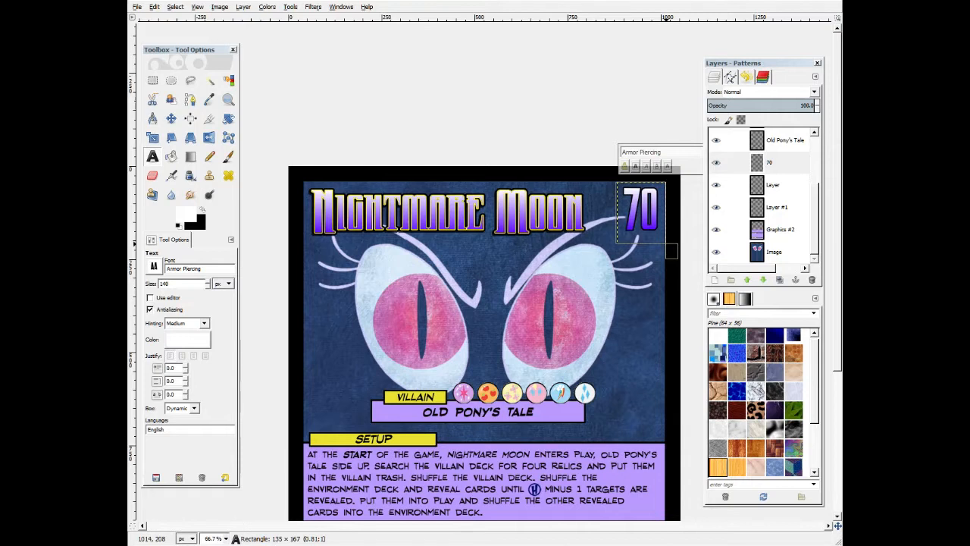
pyautogui.moveTo(607, 218); pyautogui.dragTo(610, 218)
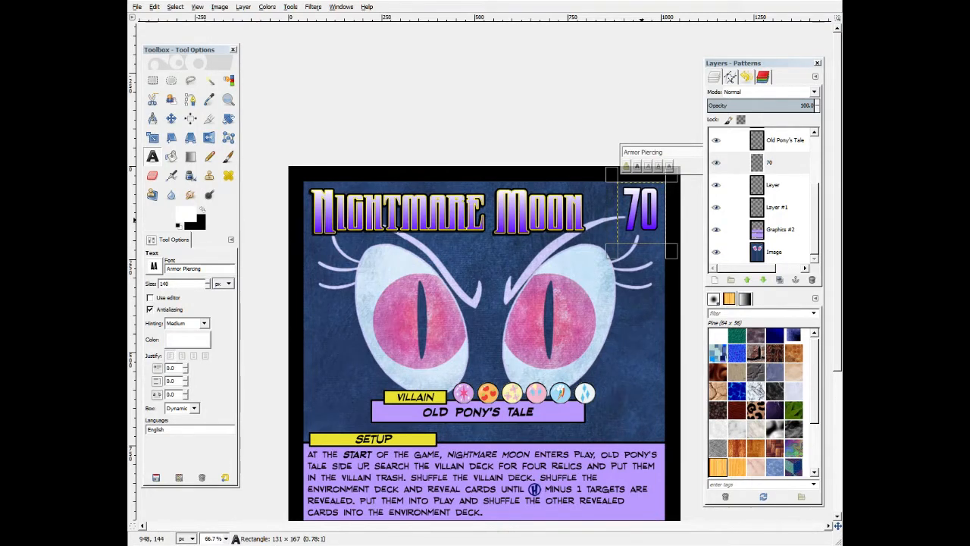
pyautogui.write('70')
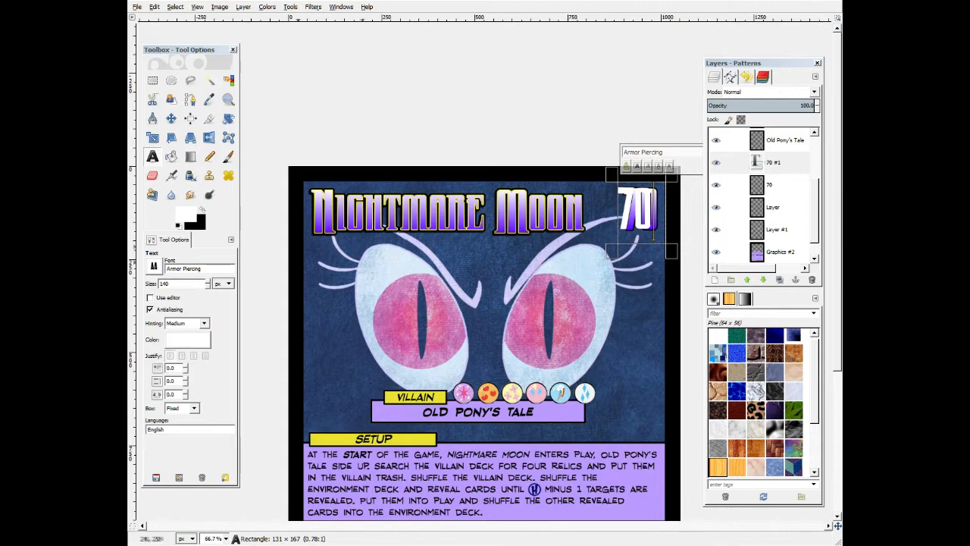
pyautogui.click(193, 356)
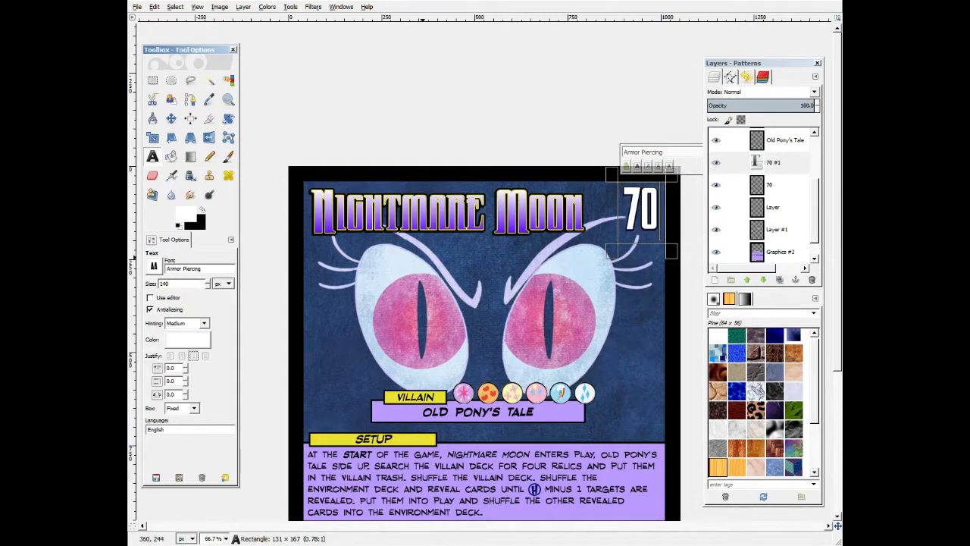
pyautogui.click(812, 279)
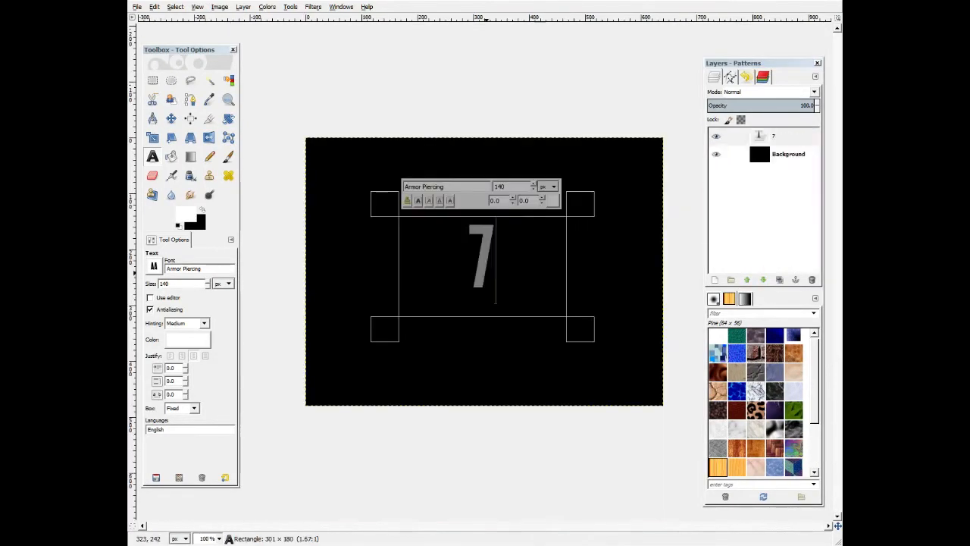
# Switch to the number image and load the 70 text layer's alpha as a selection.
pyautogui.write('0')
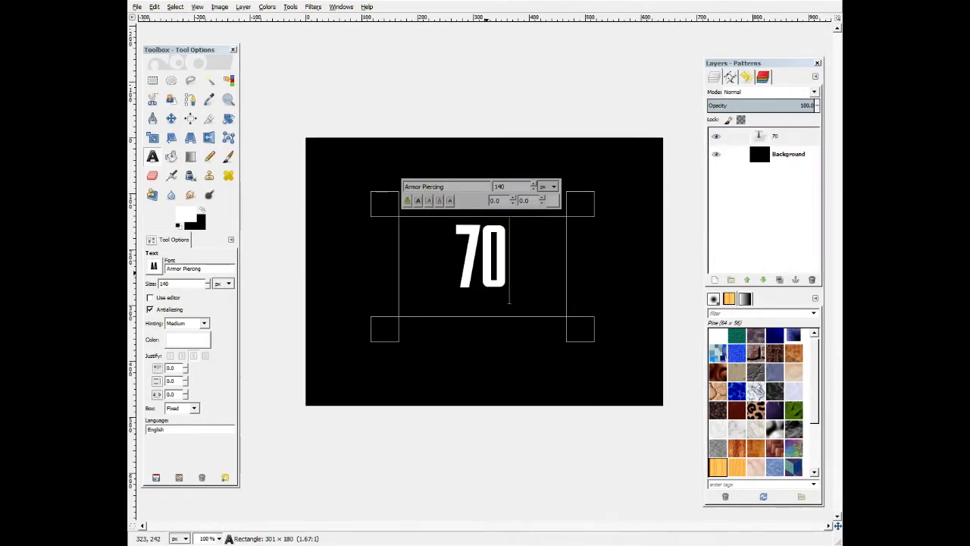
pyautogui.click(758, 135)
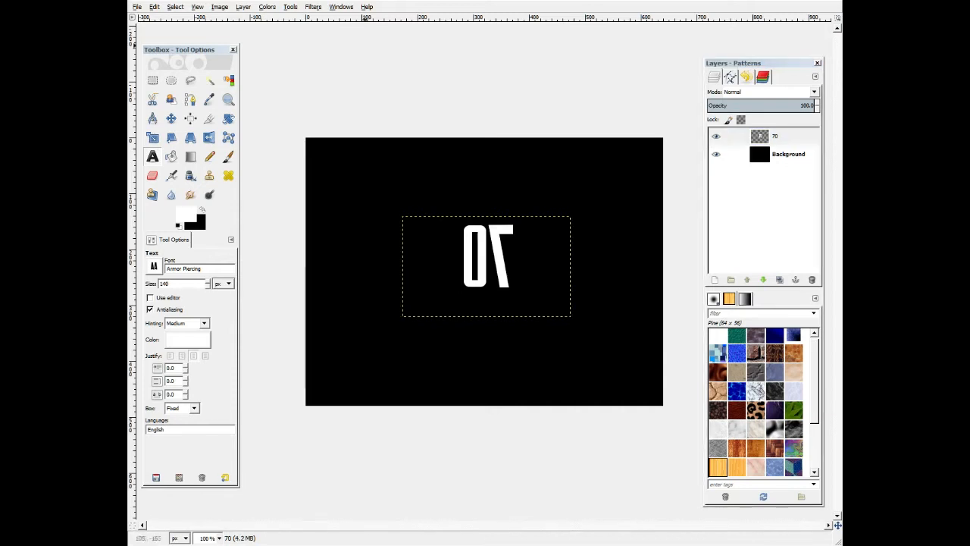
pyautogui.rightClick(761, 137)
pyautogui.click(706, 406)
# Apply Add Bevel to the 70 layer with thickness 5.
pyautogui.click(313, 7)
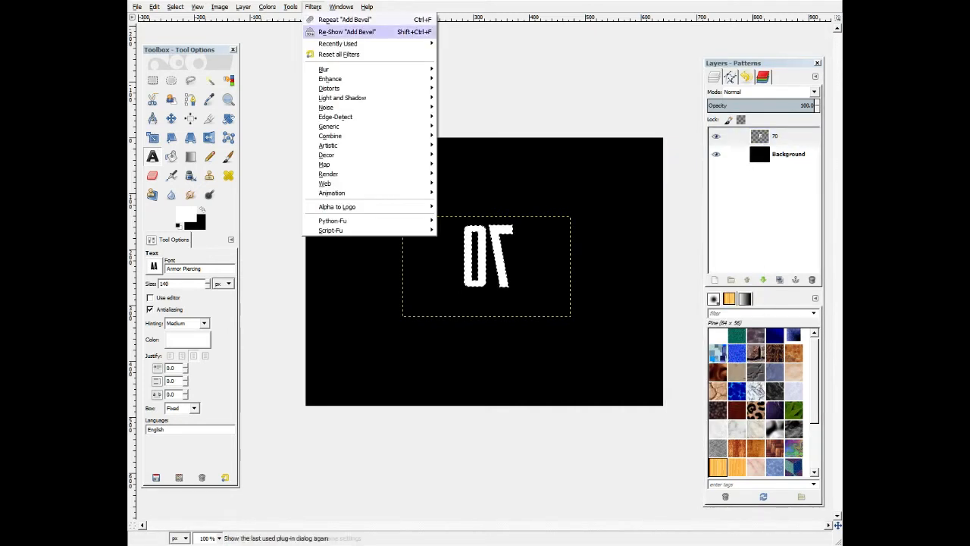
pyautogui.moveTo(363, 155)
pyautogui.click(478, 154)
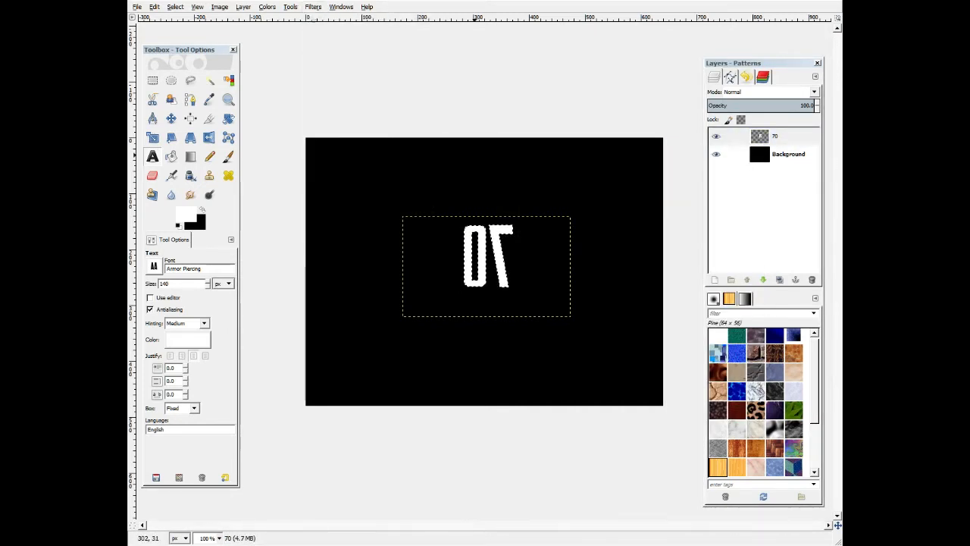
pyautogui.moveTo(440, 241); pyautogui.dragTo(444, 242)
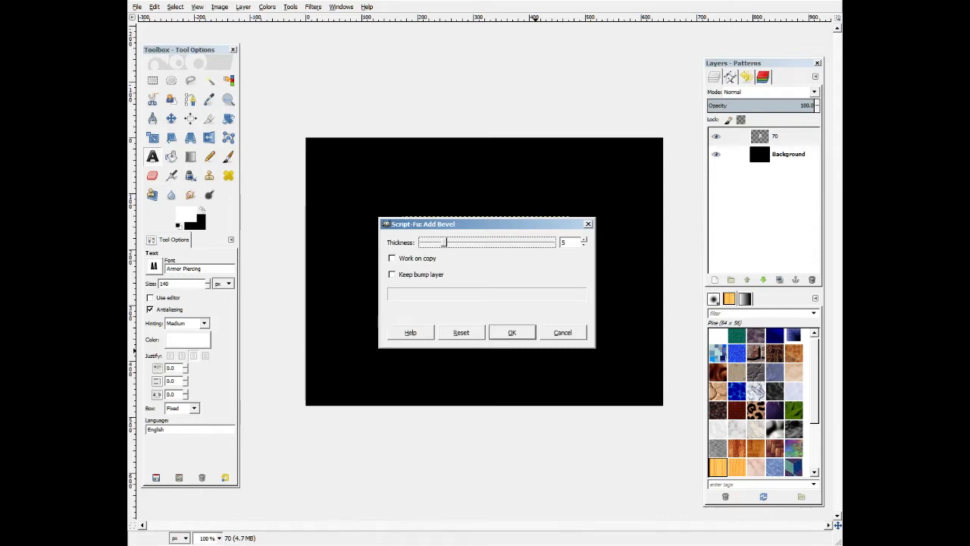
pyautogui.click(512, 333)
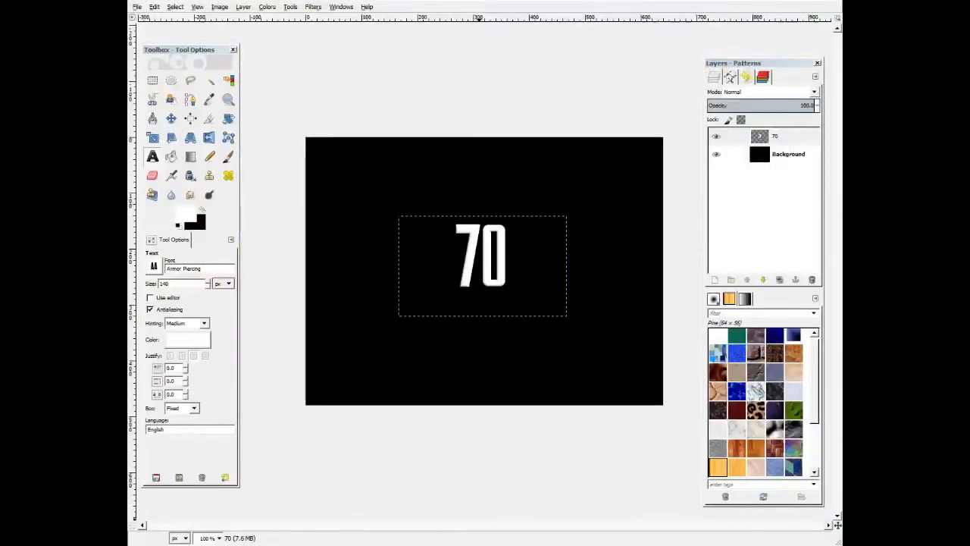
# Compare the bevelled 70 against the Citizen Dawn reference card in the browser.
pyautogui.hotkey('alt', 'Tab')
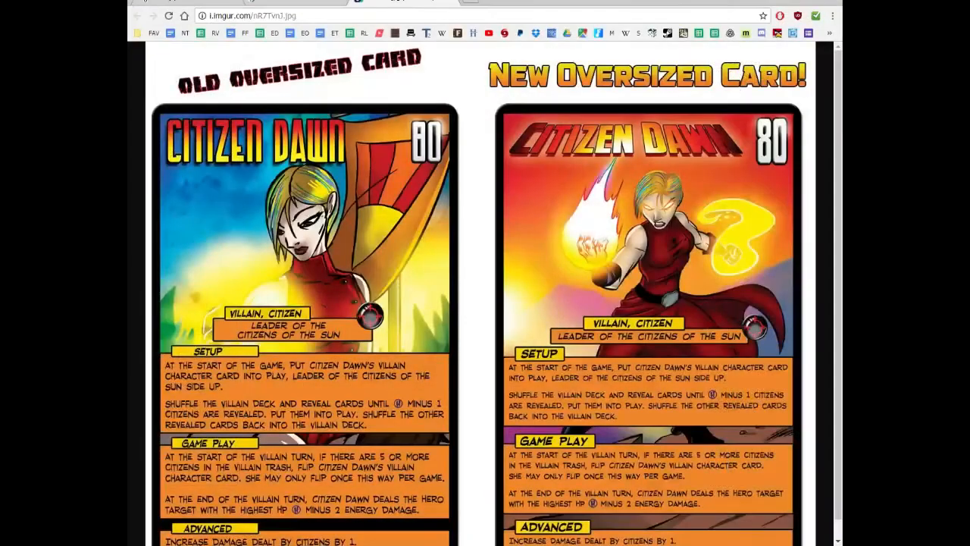
pyautogui.hotkey('alt', 'Tab')
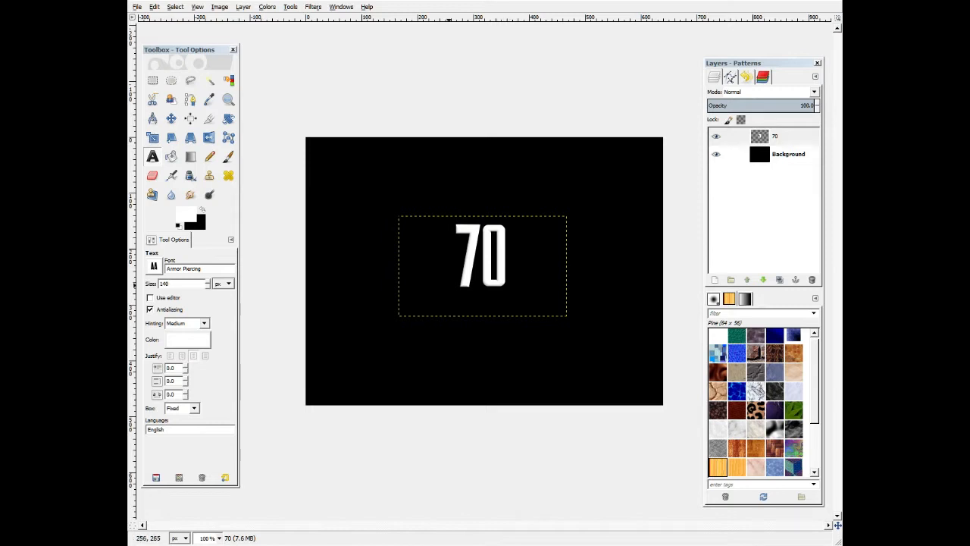
# Copy the whole bevelled 70 image, paste it onto the card's 70 layer, nudge it down three pixels and anchor it.
pyautogui.hotkey('ctrl', 'a')
pyautogui.hotkey('ctrl', 'c')
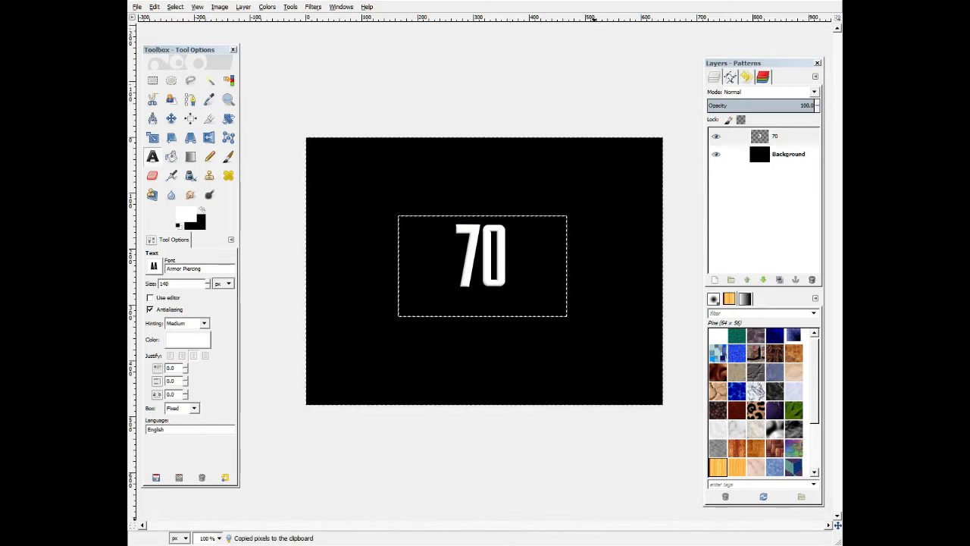
pyautogui.press('r')
pyautogui.hotkey('alt', 'Tab')
pyautogui.hotkey('ctrl', 'v')
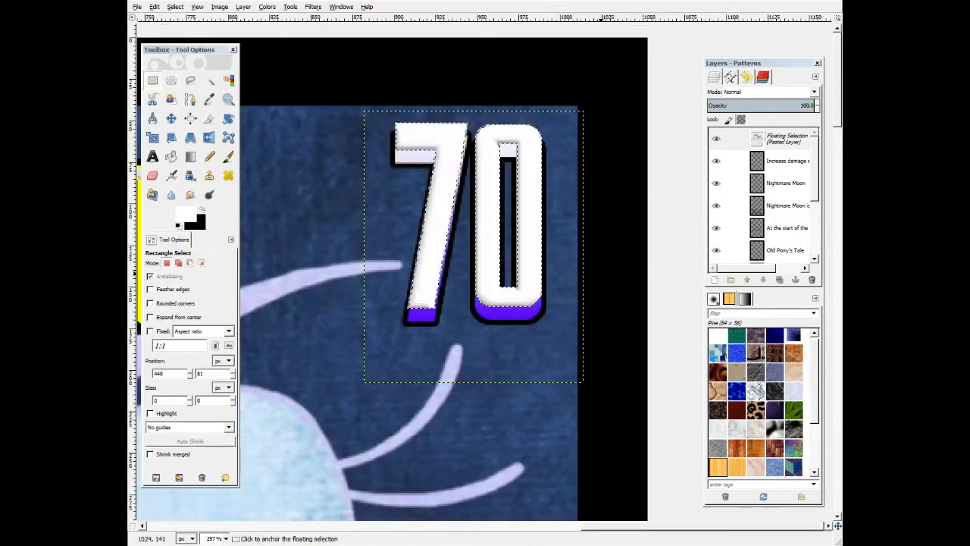
pyautogui.press('Down')
pyautogui.press('Down')
pyautogui.press('Down')
pyautogui.press('Down')
pyautogui.press('Down')
pyautogui.press('Down')
pyautogui.press('Down')
pyautogui.press('Down')
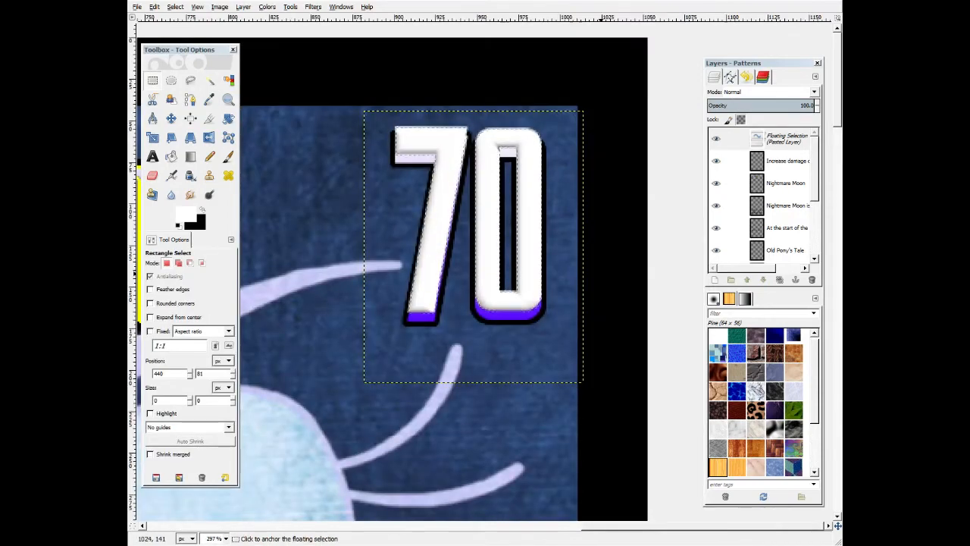
pyautogui.hotkey('ctrl', 'h')
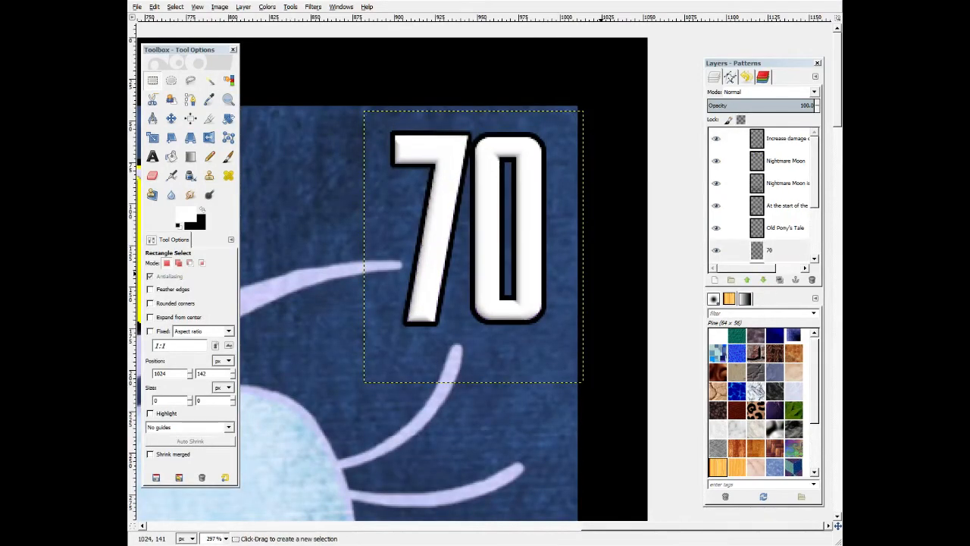
# Toggle a layer's visibility and review the new number on the card.
pyautogui.scroll(-1, 761, 197)
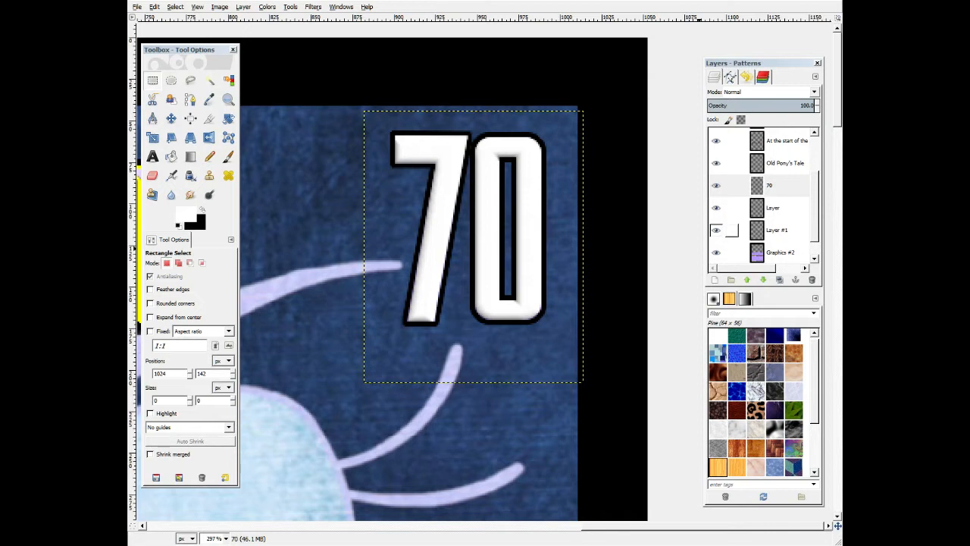
pyautogui.click(716, 207)
pyautogui.click(716, 207)
pyautogui.click(769, 186)
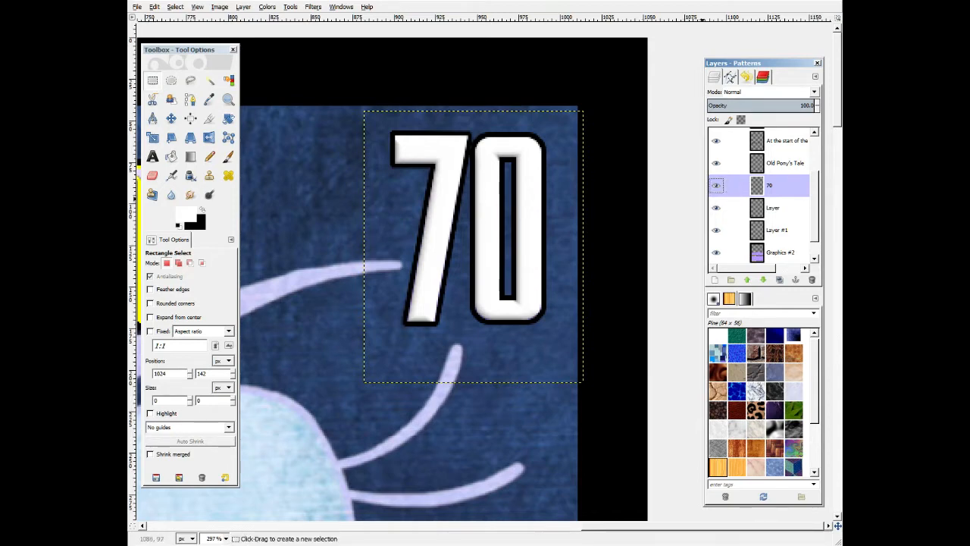
pyautogui.scroll(-2, 459, 373)
pyautogui.scroll(-2, 459, 372)
pyautogui.scroll(-5, 528, 397)
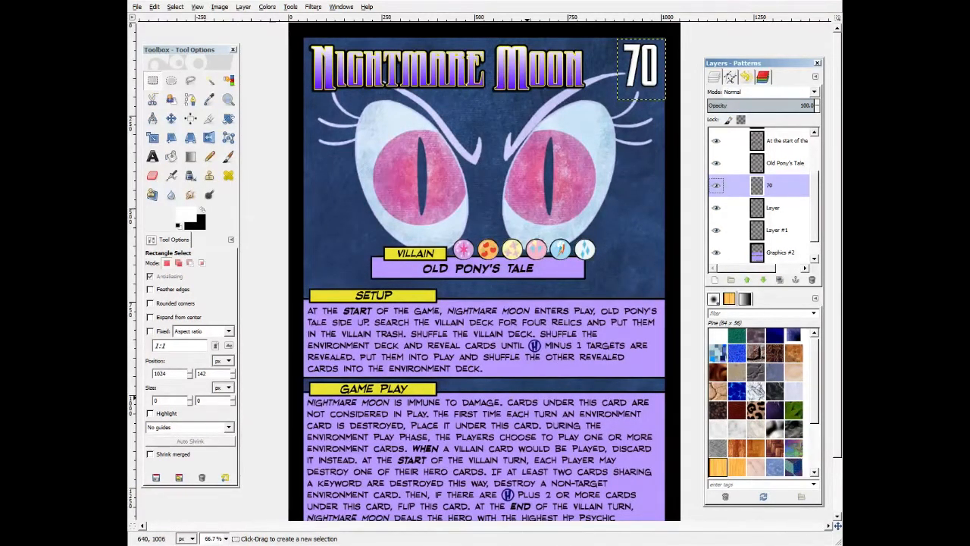
pyautogui.moveTo(305, 35); pyautogui.dragTo(593, 100)
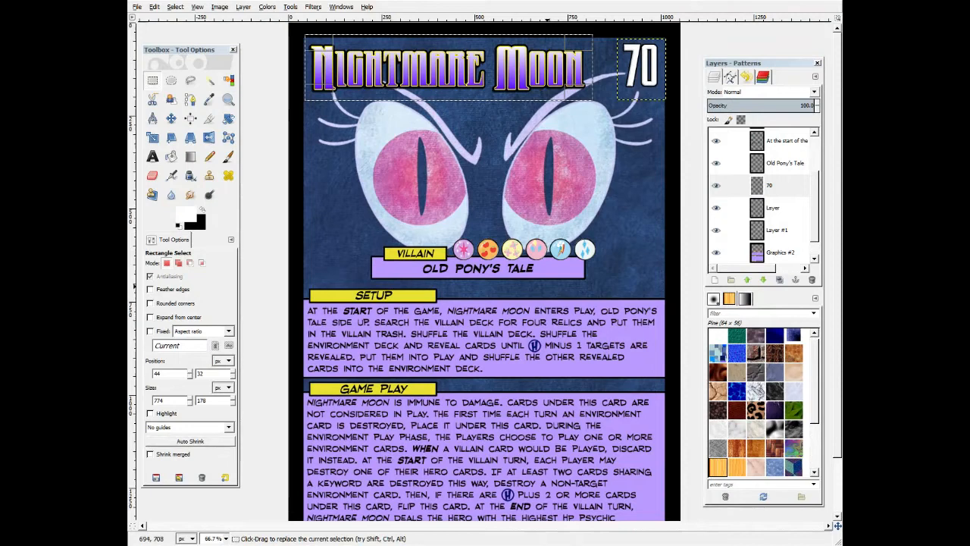
pyautogui.click(597, 185)
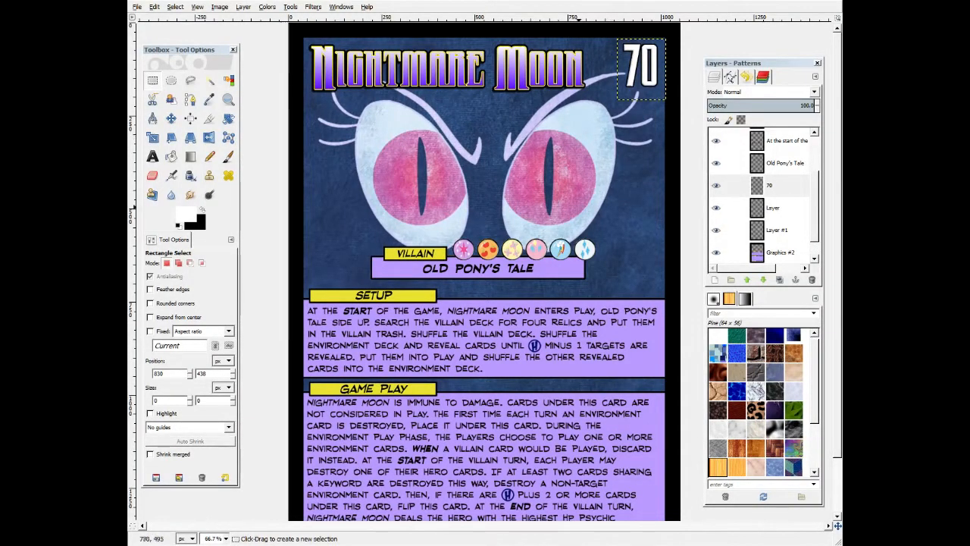
# Examine the Nightmare Moon card's title banner and text panels by outlining them with temporary selections.
pyautogui.scroll(-3, 541, 382)
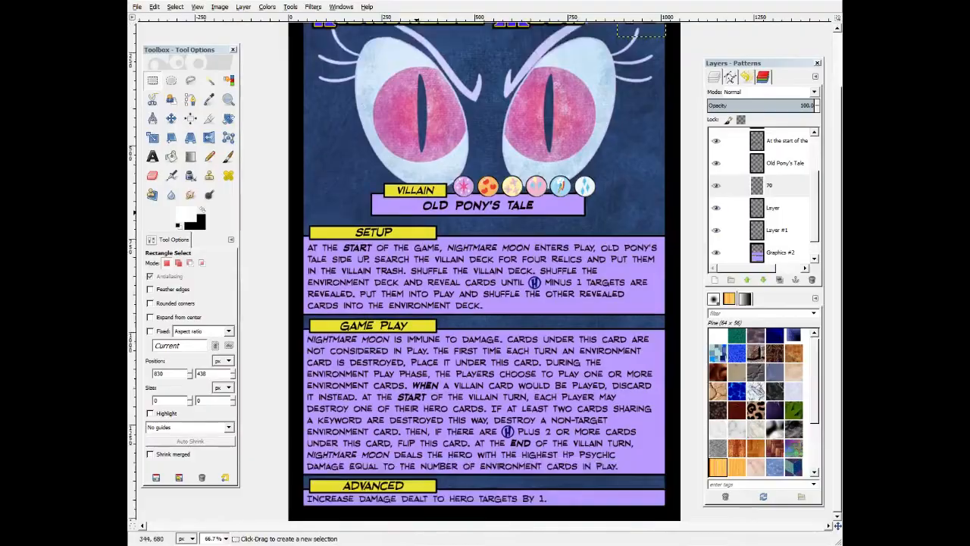
pyautogui.moveTo(416, 213); pyautogui.dragTo(541, 195)
pyautogui.moveTo(718, 261); pyautogui.dragTo(719, 260)
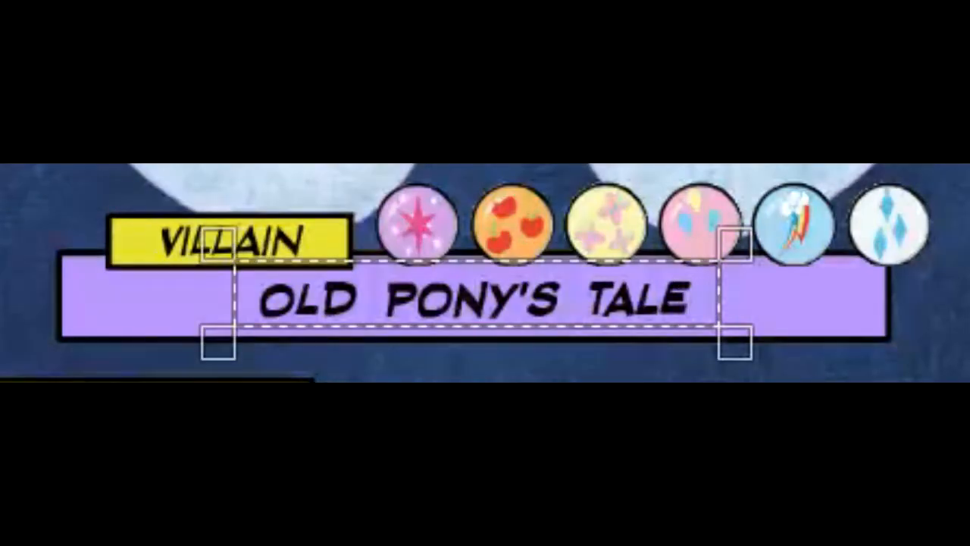
pyautogui.hotkey('ctrl', 'shift', 'a')
pyautogui.moveTo(392, 182); pyautogui.dragTo(434, 194)
pyautogui.moveTo(351, 223); pyautogui.dragTo(399, 237)
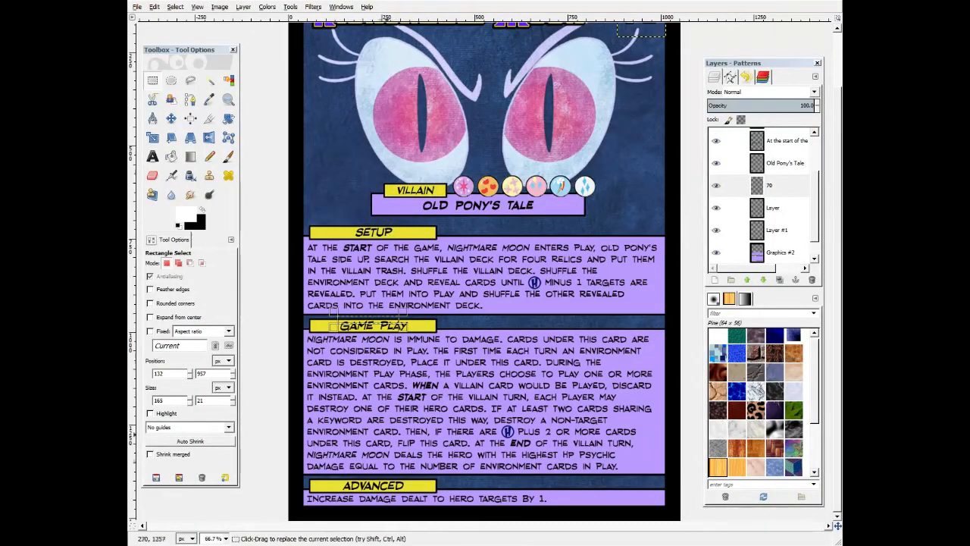
pyautogui.moveTo(350, 479); pyautogui.dragTo(411, 505)
pyautogui.click(480, 381)
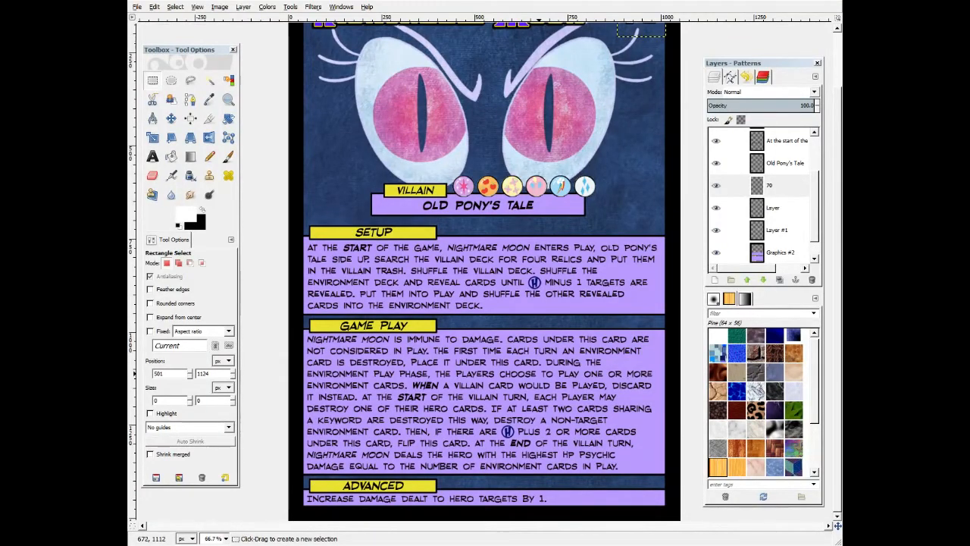
pyautogui.scroll(2, 500, 337)
pyautogui.scroll(-2, 500, 337)
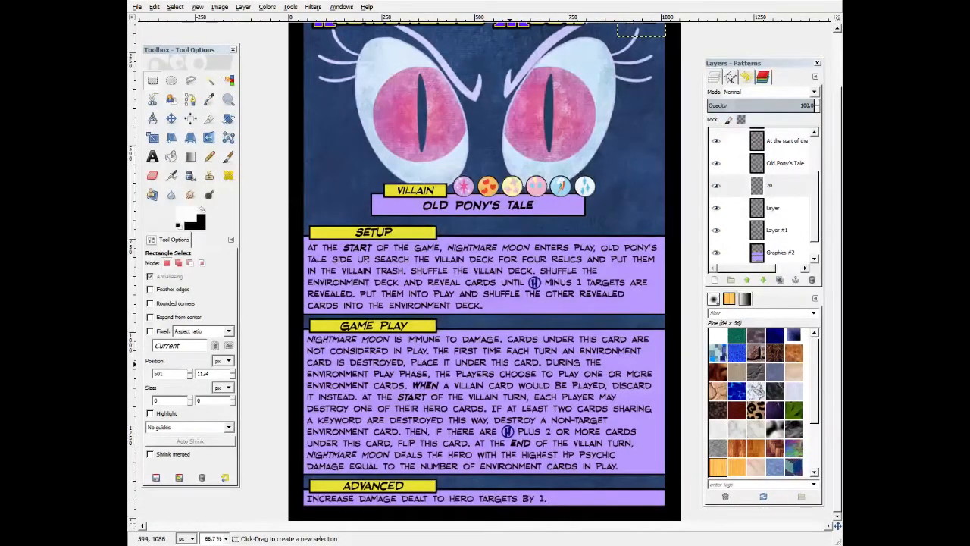
# Switch to the Daybreaker reference card and hide its upper layers one by one.
pyautogui.hotkey('alt', 'Tab')
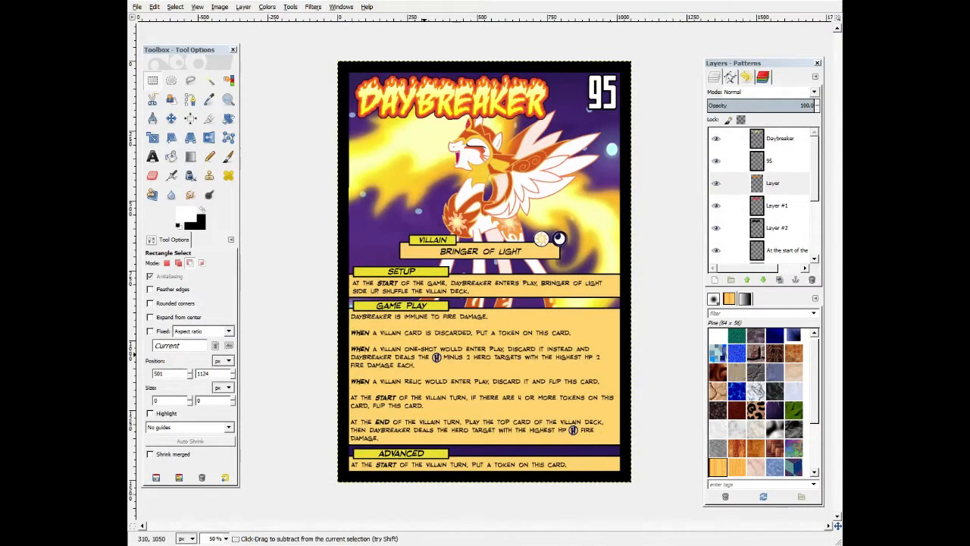
pyautogui.scroll(1, 424, 355)
pyautogui.scroll(-1, 425, 356)
pyautogui.moveTo(37, 100); pyautogui.dragTo(920, 524)
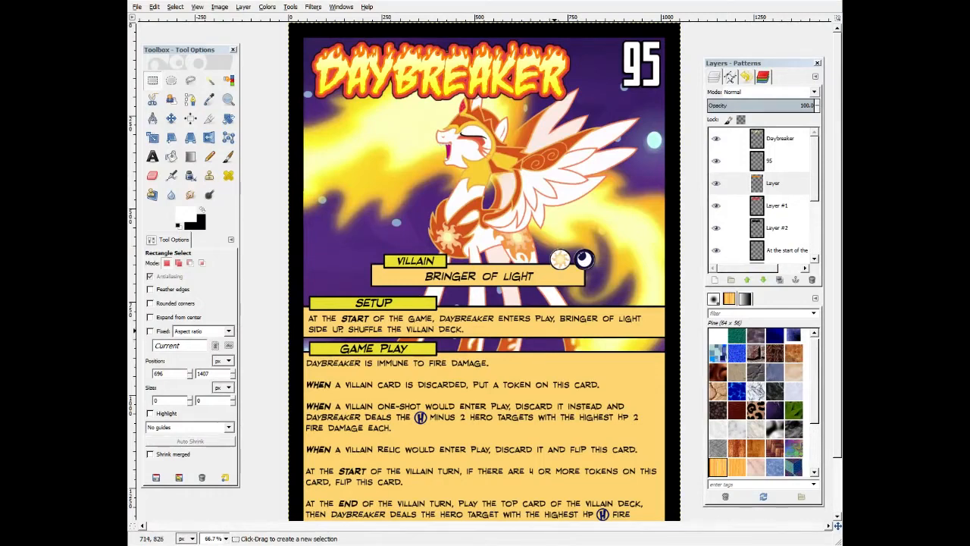
pyautogui.click(716, 138)
pyautogui.click(716, 160)
pyautogui.click(716, 184)
pyautogui.click(716, 205)
pyautogui.click(716, 229)
pyautogui.click(716, 250)
pyautogui.scroll(-1, 716, 249)
pyautogui.scroll(-4, 716, 208)
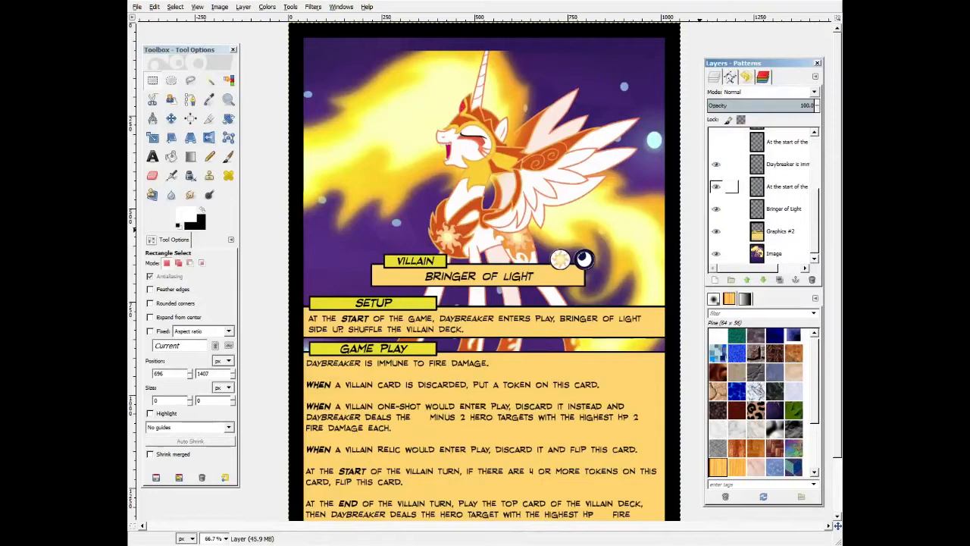
# Hide the remaining Daybreaker layers and toggle the Graphics #2 layer to isolate the background artwork.
pyautogui.click(716, 164)
pyautogui.click(716, 187)
pyautogui.click(716, 208)
pyautogui.click(716, 231)
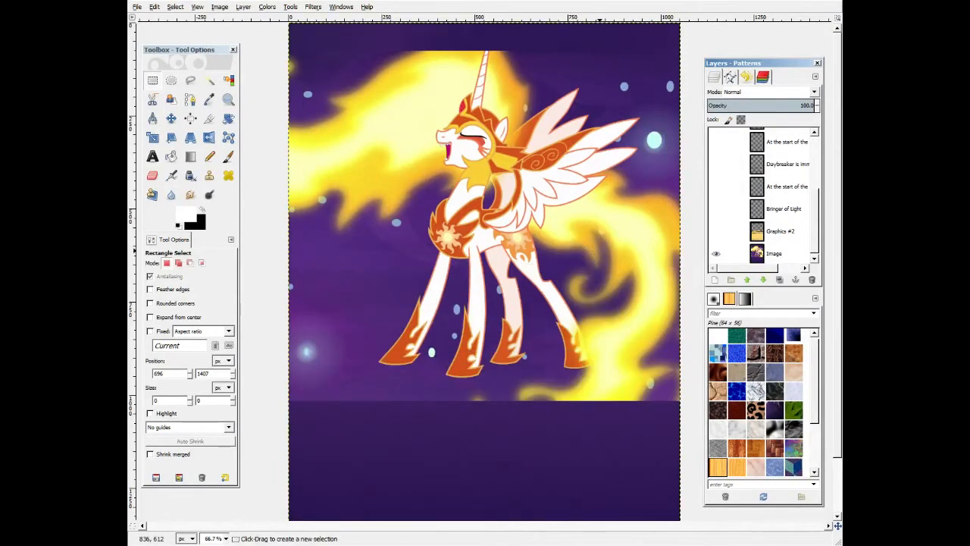
pyautogui.scroll(2, 599, 250)
pyautogui.scroll(-2, 484, 210)
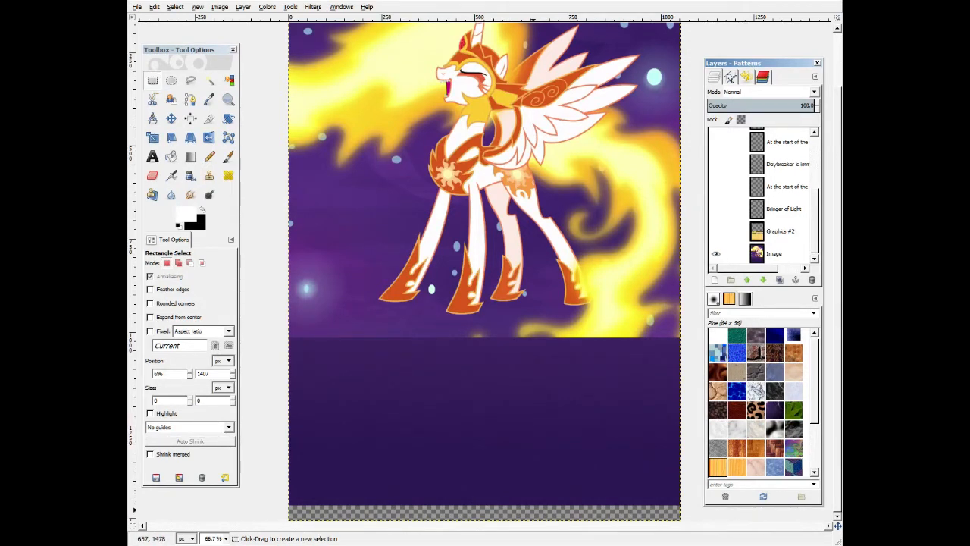
pyautogui.click(715, 232)
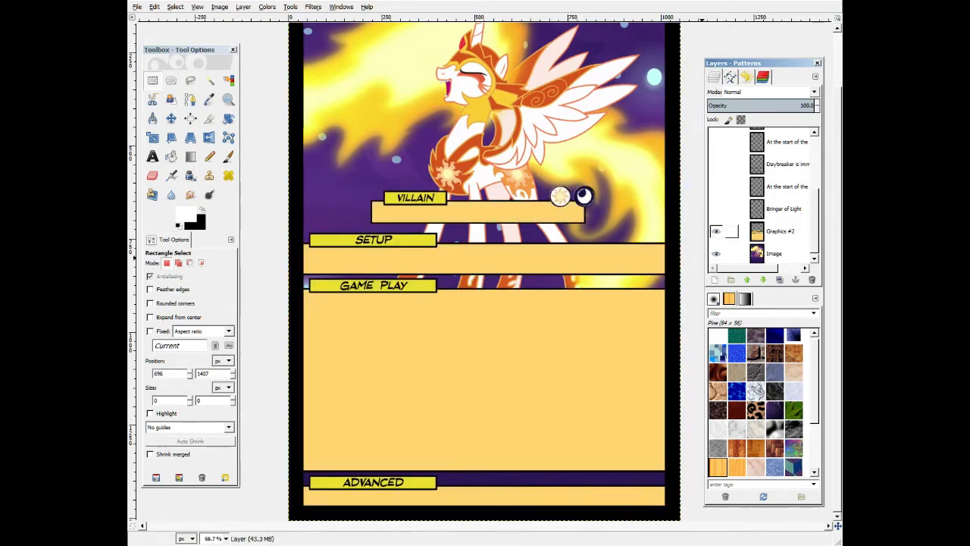
pyautogui.click(715, 231)
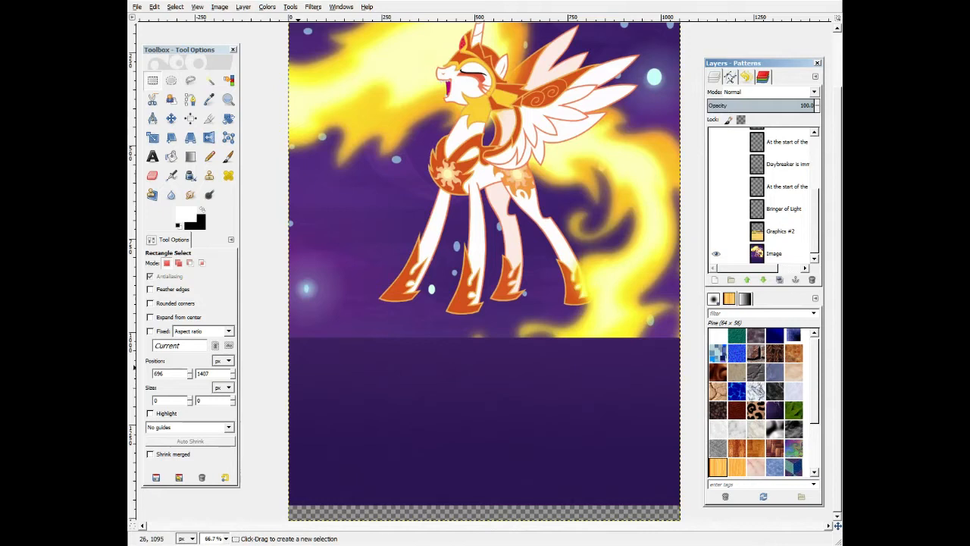
pyautogui.scroll(2, 430, 376)
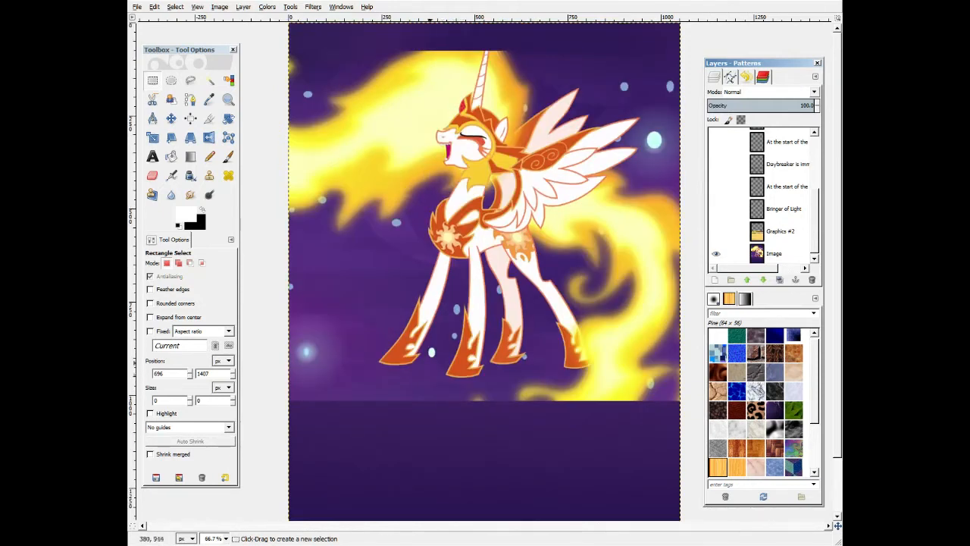
# Outline areas of the Daybreaker background and title with temporary selections to study the layout.
pyautogui.moveTo(471, 37); pyautogui.dragTo(513, 78)
pyautogui.moveTo(537, 390); pyautogui.dragTo(625, 425)
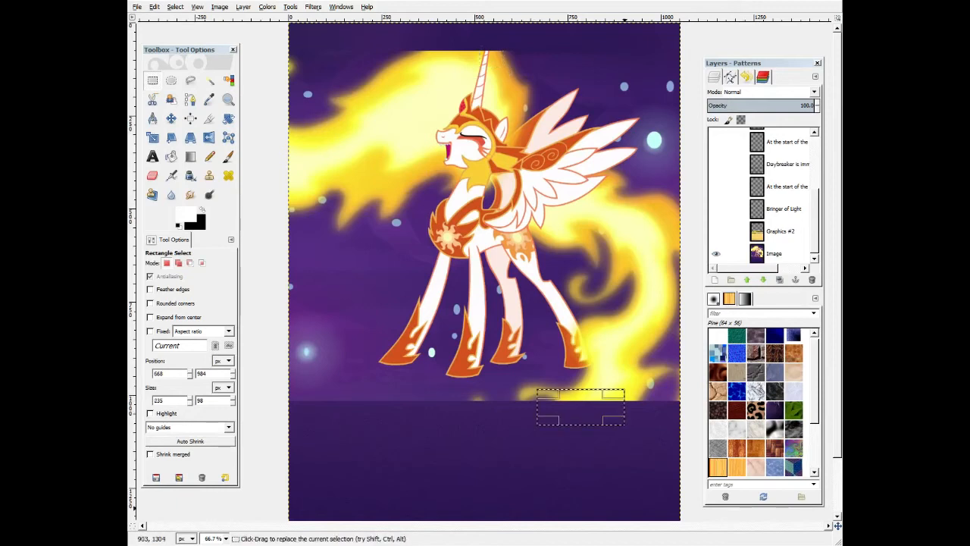
pyautogui.click(518, 501)
pyautogui.scroll(-3, 501, 424)
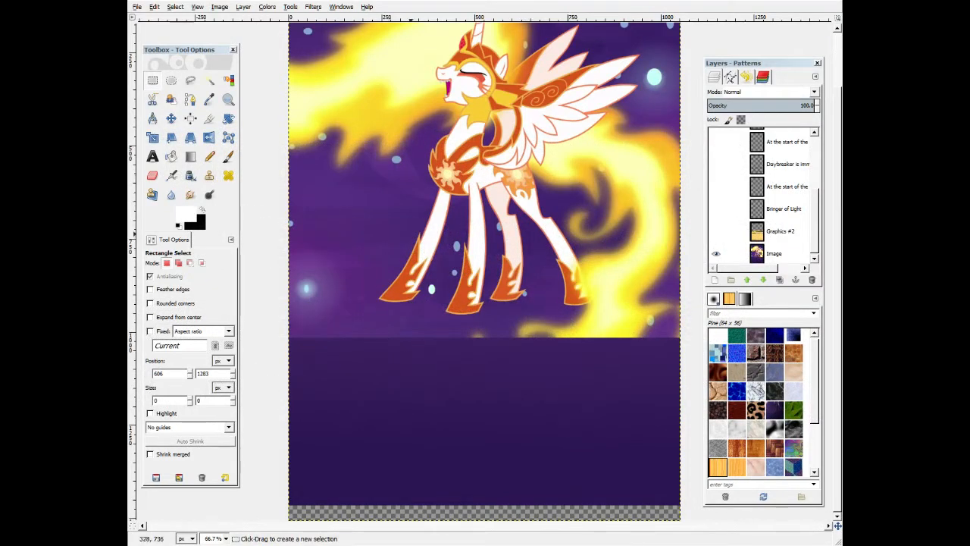
pyautogui.moveTo(338, 195); pyautogui.dragTo(444, 270)
pyautogui.moveTo(437, 416); pyautogui.dragTo(489, 454)
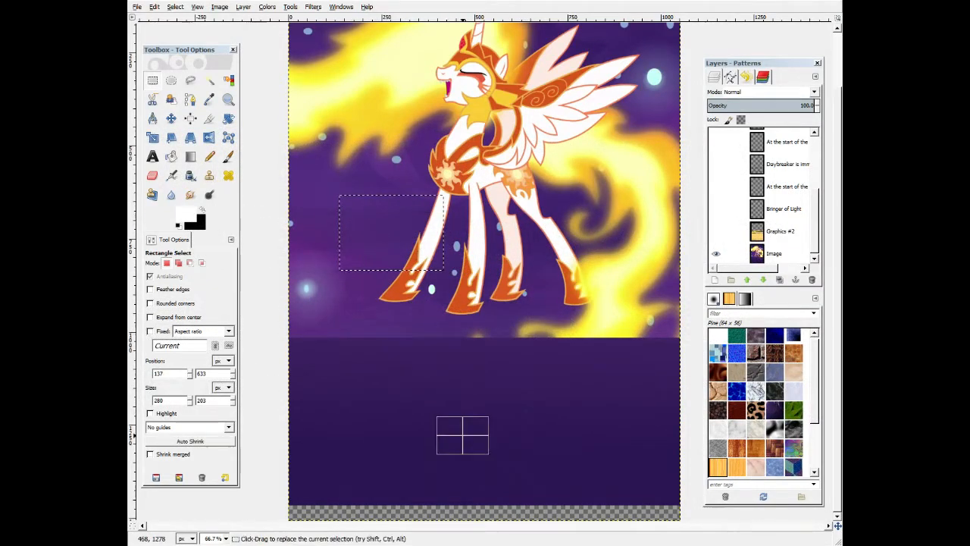
pyautogui.moveTo(86, 119); pyautogui.dragTo(651, 269)
pyautogui.click(682, 303)
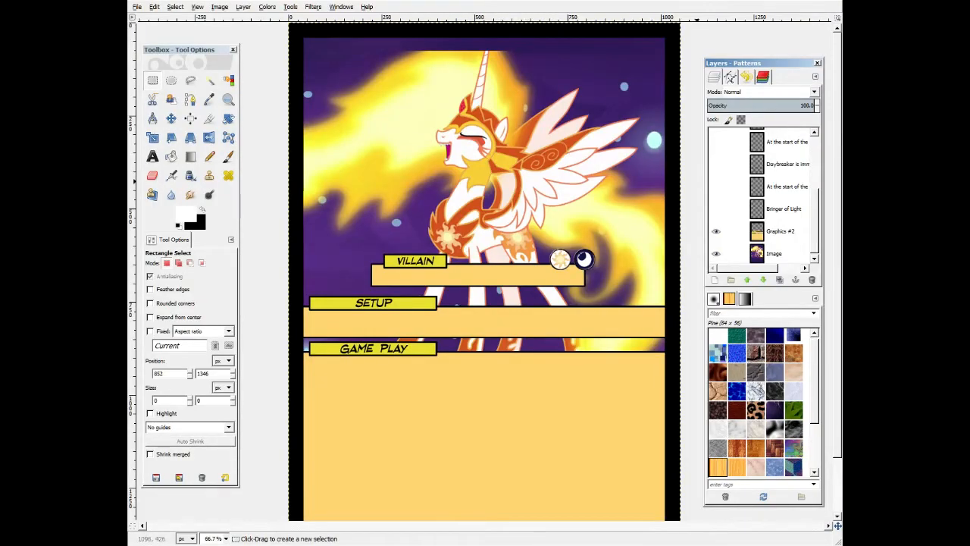
pyautogui.scroll(5, 718, 209)
pyautogui.click(716, 139)
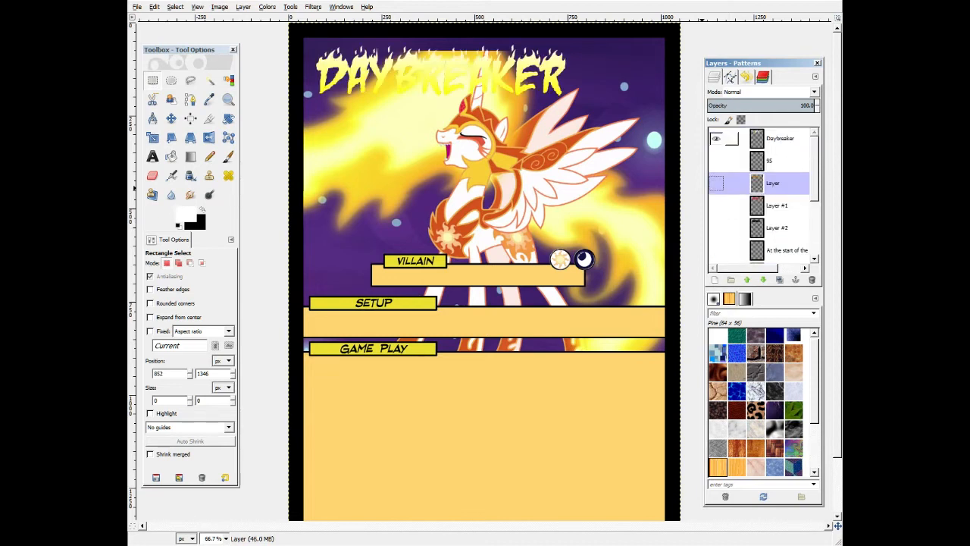
pyautogui.moveTo(397, 38); pyautogui.dragTo(520, 58)
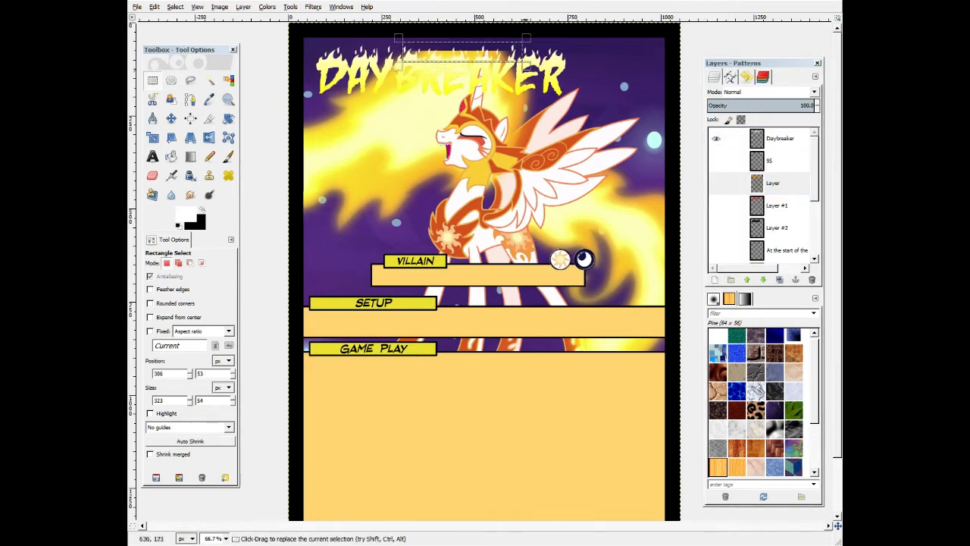
pyautogui.click(524, 226)
# Restore the visibility of all Daybreaker card layers.
pyautogui.click(716, 139)
pyautogui.scroll(-5, 716, 207)
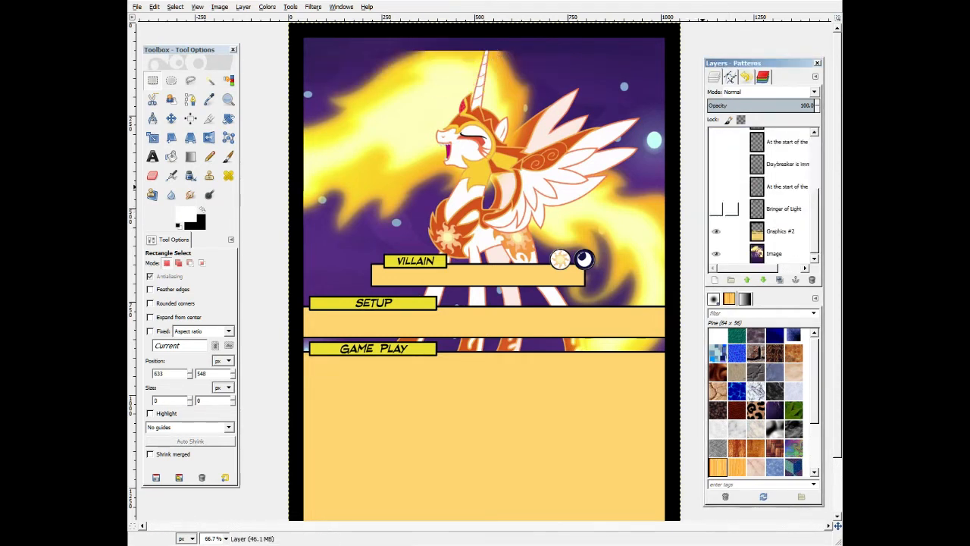
pyautogui.click(716, 231)
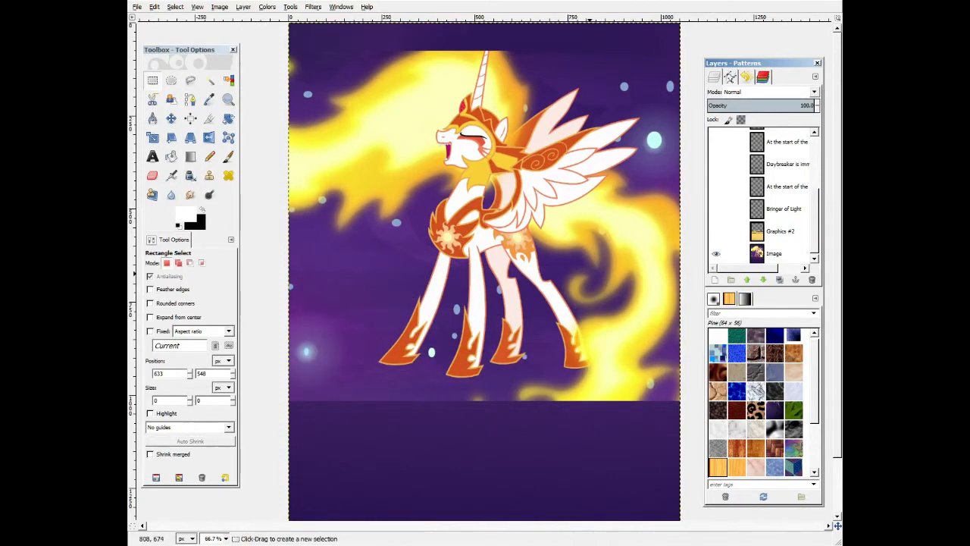
pyautogui.click(716, 231)
pyautogui.click(716, 209)
pyautogui.click(716, 186)
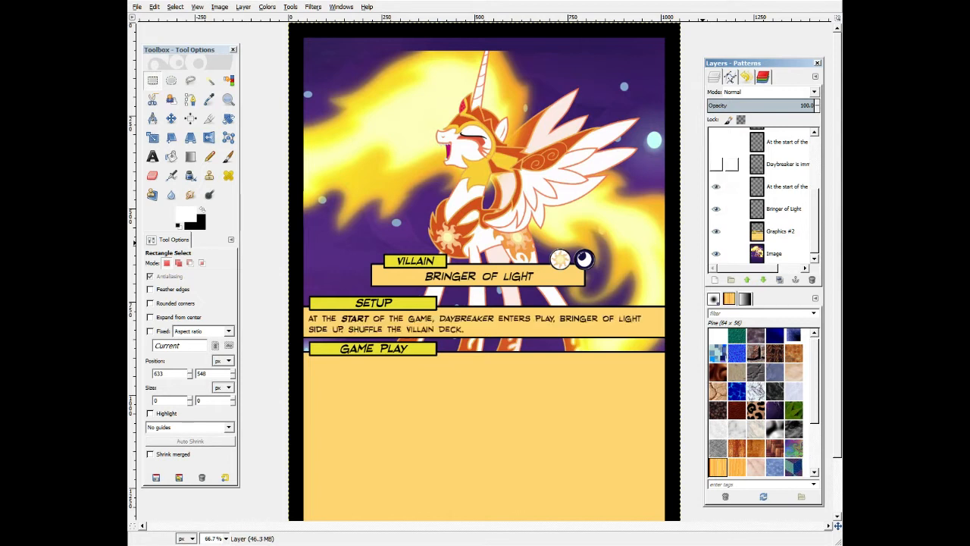
pyautogui.click(716, 164)
pyautogui.click(716, 142)
pyautogui.scroll(5, 716, 227)
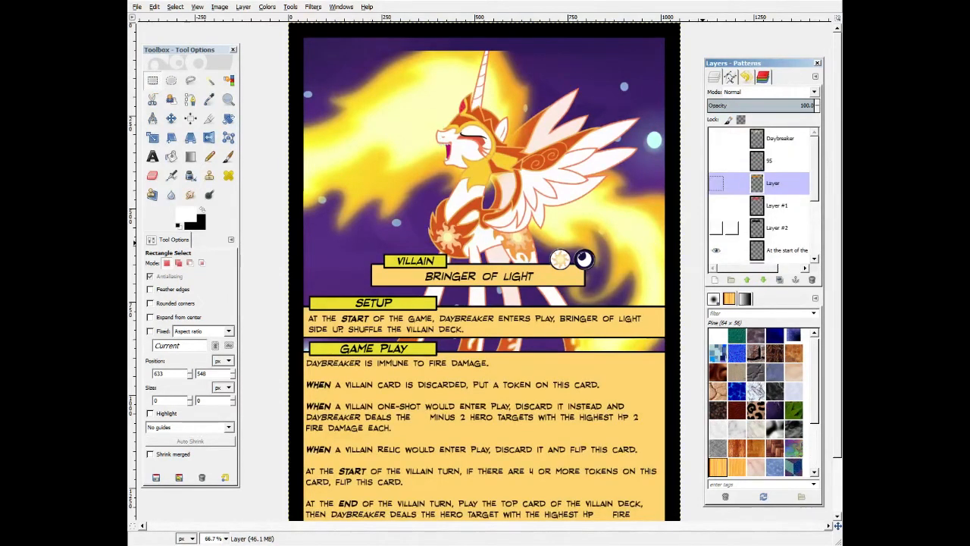
pyautogui.click(716, 229)
pyautogui.click(716, 206)
pyautogui.click(715, 183)
pyautogui.click(716, 160)
pyautogui.click(716, 139)
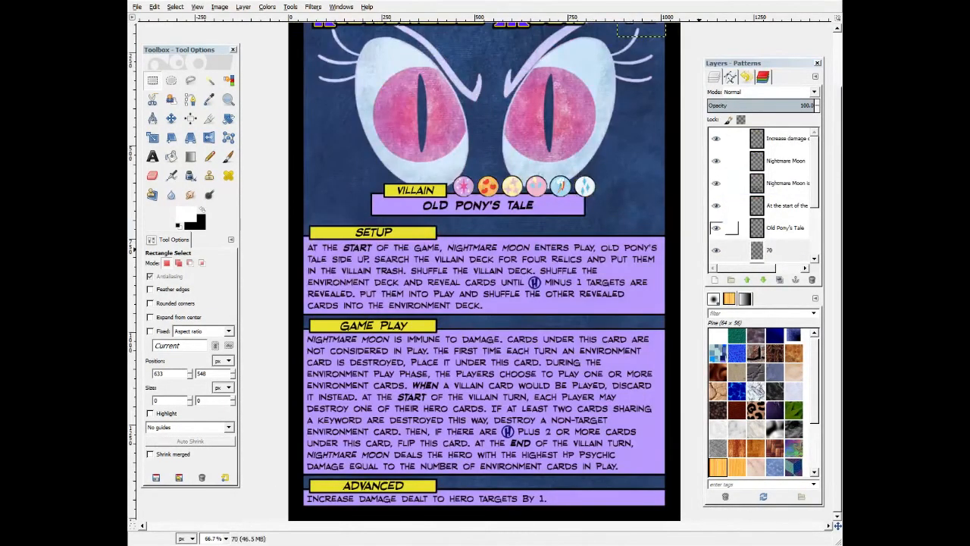
# Hide the Nightmare Moon card's text, title and number layers one by one to isolate the background.
pyautogui.click(716, 139)
pyautogui.click(716, 161)
pyautogui.click(716, 184)
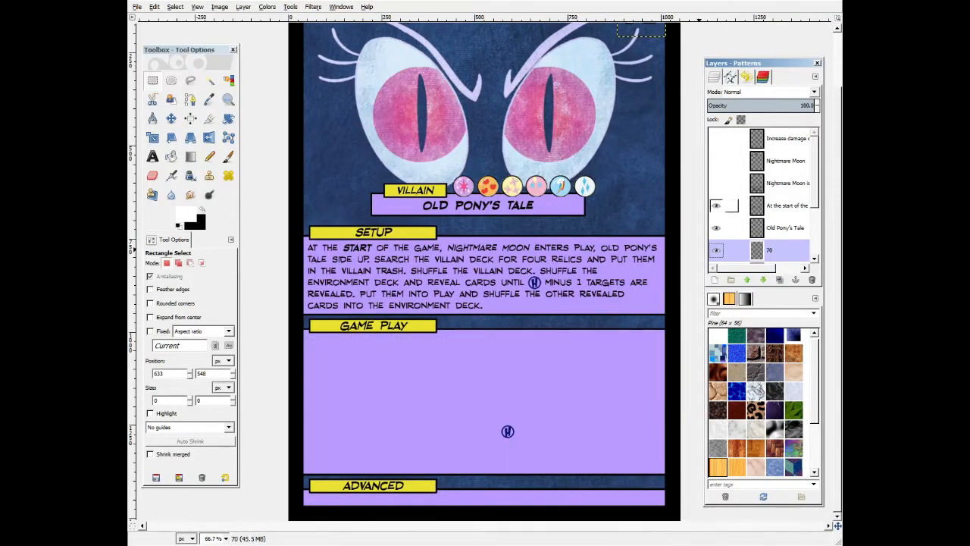
pyautogui.click(716, 205)
pyautogui.click(716, 228)
pyautogui.scroll(-4, 716, 248)
pyautogui.click(716, 185)
pyautogui.click(716, 207)
pyautogui.click(716, 228)
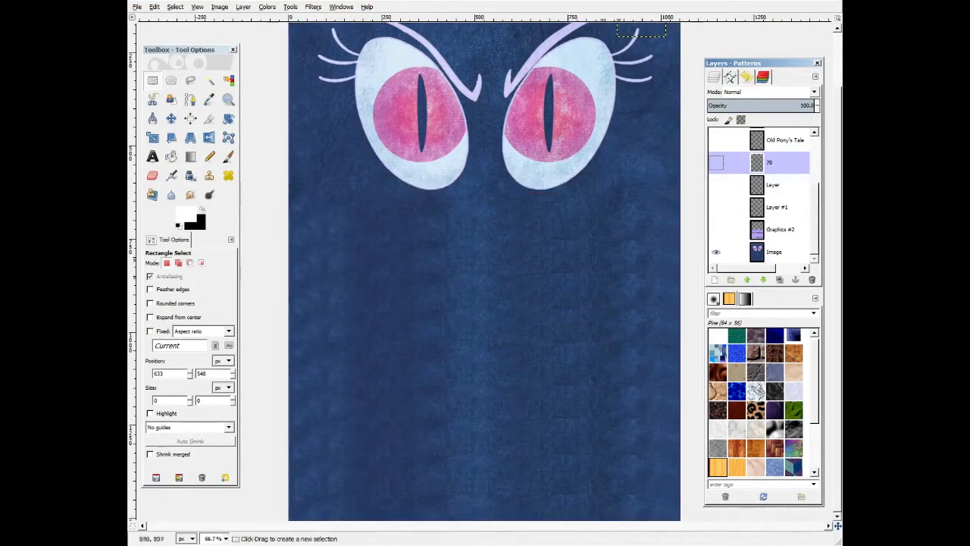
pyautogui.scroll(3, 510, 79)
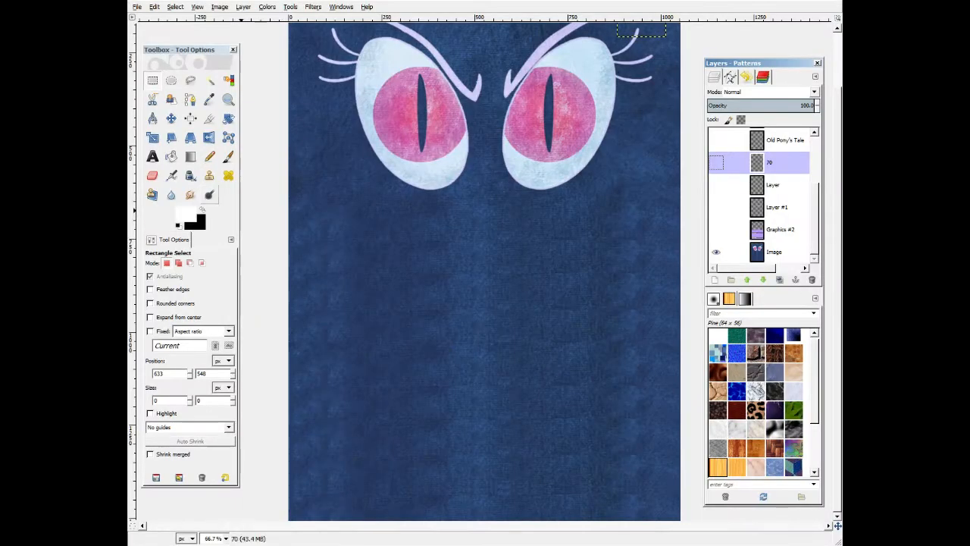
pyautogui.click(152, 80)
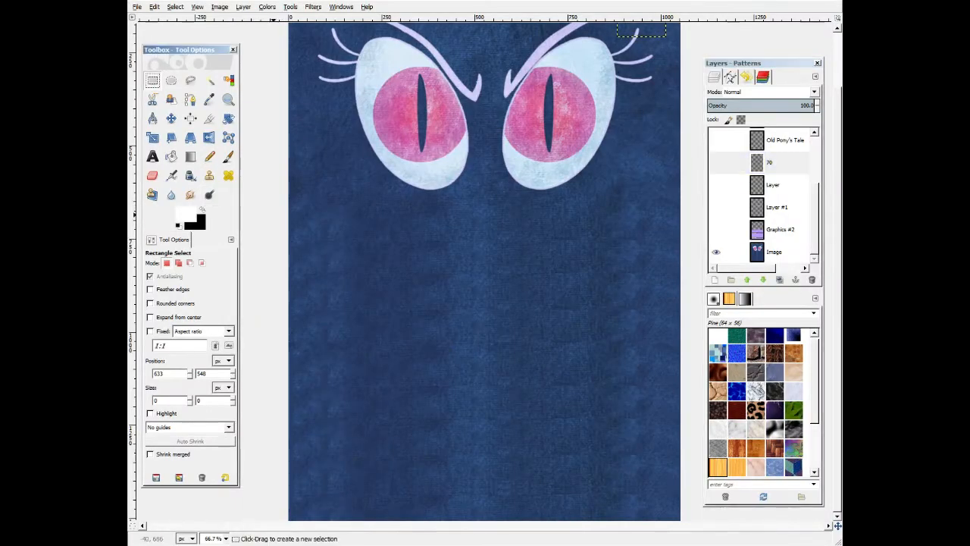
pyautogui.moveTo(198, 84); pyautogui.dragTo(780, 46)
pyautogui.moveTo(686, 194); pyautogui.dragTo(690, 194)
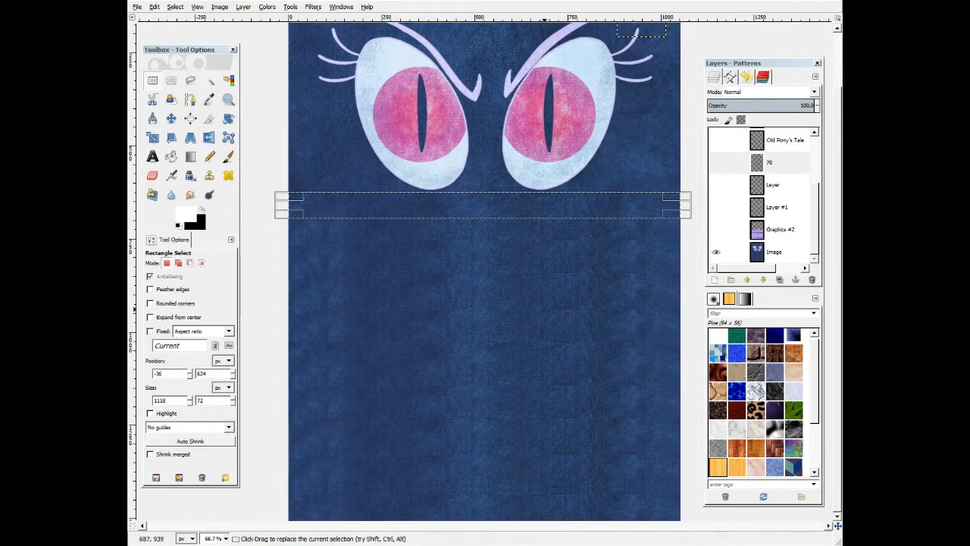
pyautogui.click(254, 289)
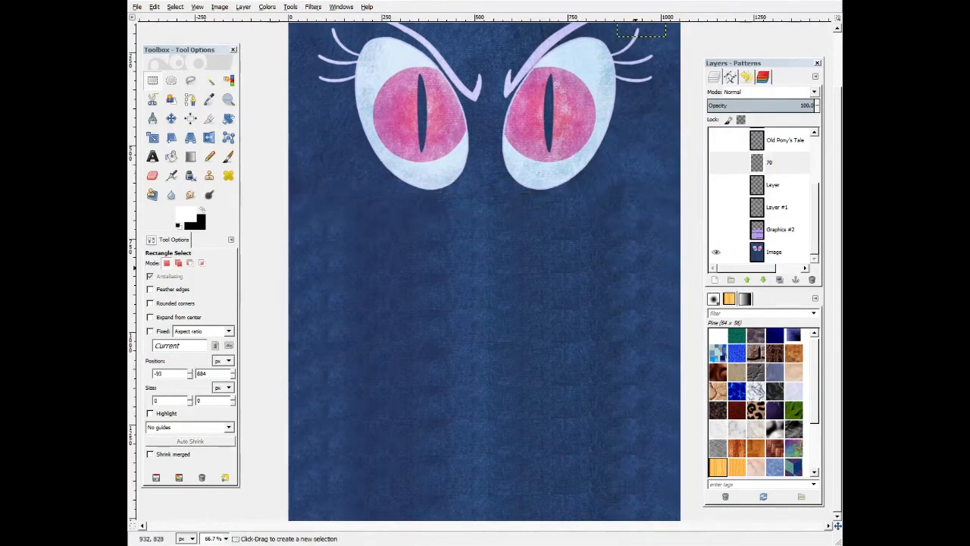
# Show the Graphics #2 layer and remove the H icons from the Setup and Game Play panels.
pyautogui.click(716, 230)
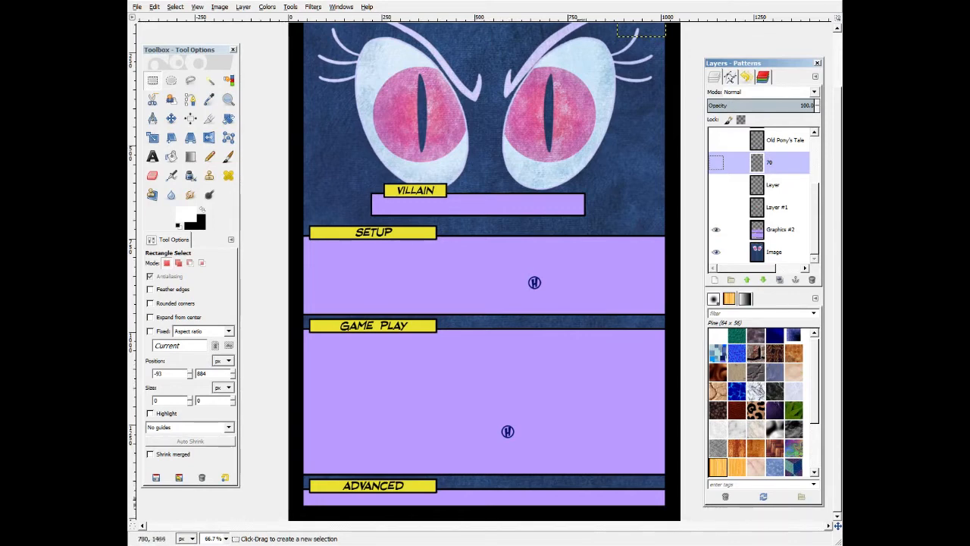
pyautogui.moveTo(473, 466); pyautogui.dragTo(513, 495)
pyautogui.moveTo(469, 309); pyautogui.dragTo(516, 341)
pyautogui.moveTo(466, 220); pyautogui.dragTo(499, 252)
pyautogui.moveTo(559, 207); pyautogui.dragTo(623, 241)
pyautogui.moveTo(568, 309); pyautogui.dragTo(627, 345)
pyautogui.moveTo(566, 460); pyautogui.dragTo(615, 502)
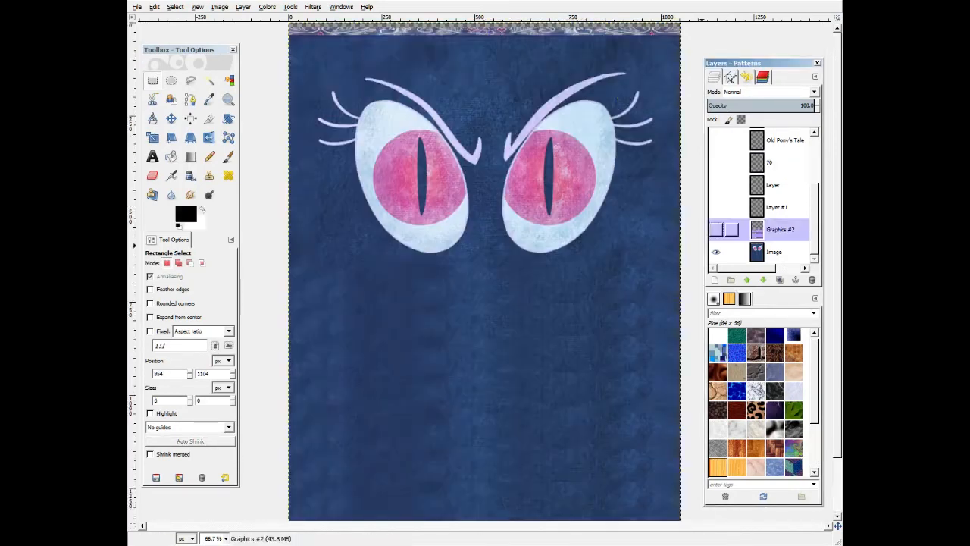
# Show the Nightmare Moon title layer again on the card.
pyautogui.scroll(-1, 501, 410)
pyautogui.scroll(1, 502, 410)
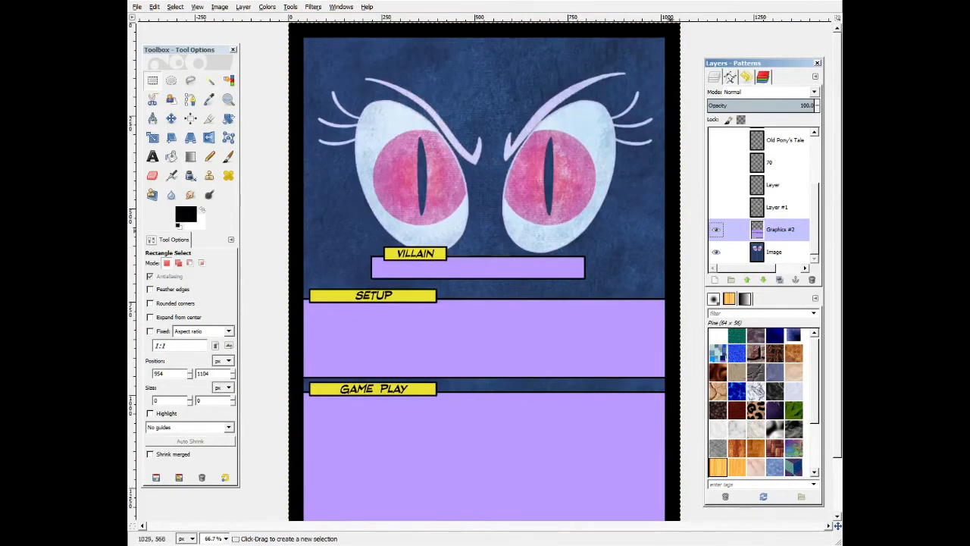
pyautogui.scroll(4, 725, 229)
pyautogui.click(715, 160)
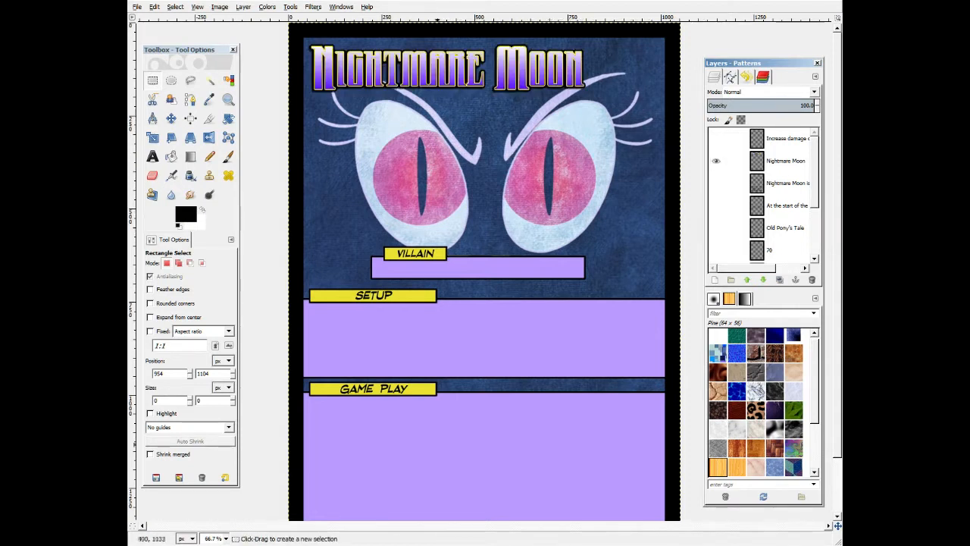
pyautogui.scroll(-3, 716, 229)
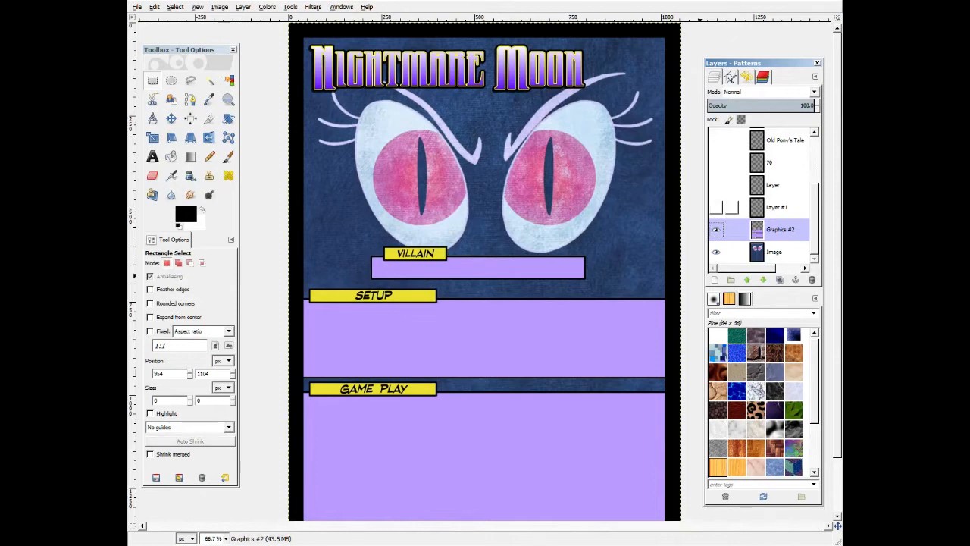
# Show the hidden text, number and graphic layers of the Nightmare Moon card again.
pyautogui.click(716, 207)
pyautogui.click(716, 184)
pyautogui.click(716, 162)
pyautogui.click(716, 141)
pyautogui.scroll(3, 716, 182)
pyautogui.click(716, 206)
pyautogui.click(716, 184)
pyautogui.click(716, 138)
pyautogui.scroll(-2, 578, 189)
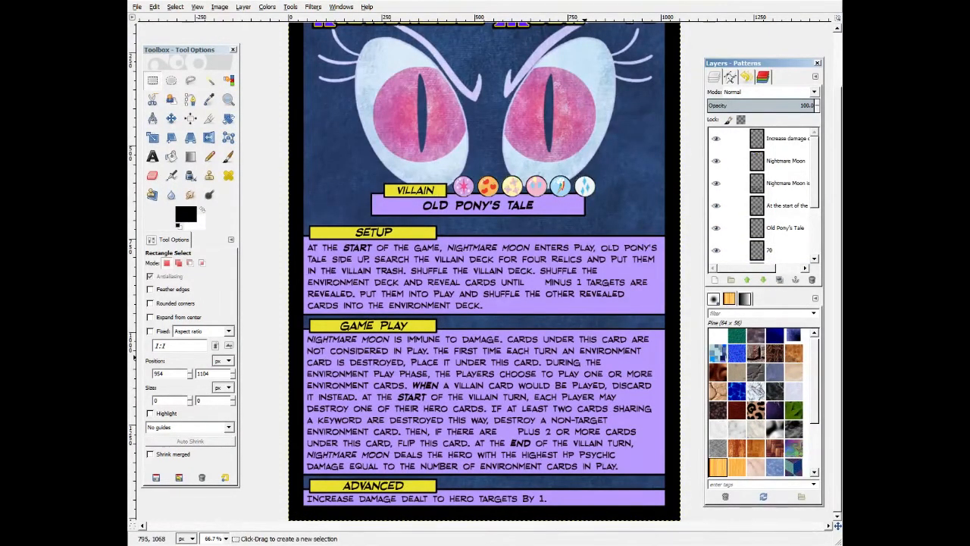
# Copy the Game Play rules text from the design document and paste it into a new RedStateBlueState BB text box over the Game Play panel.
pyautogui.hotkey('alt', 'Tab')
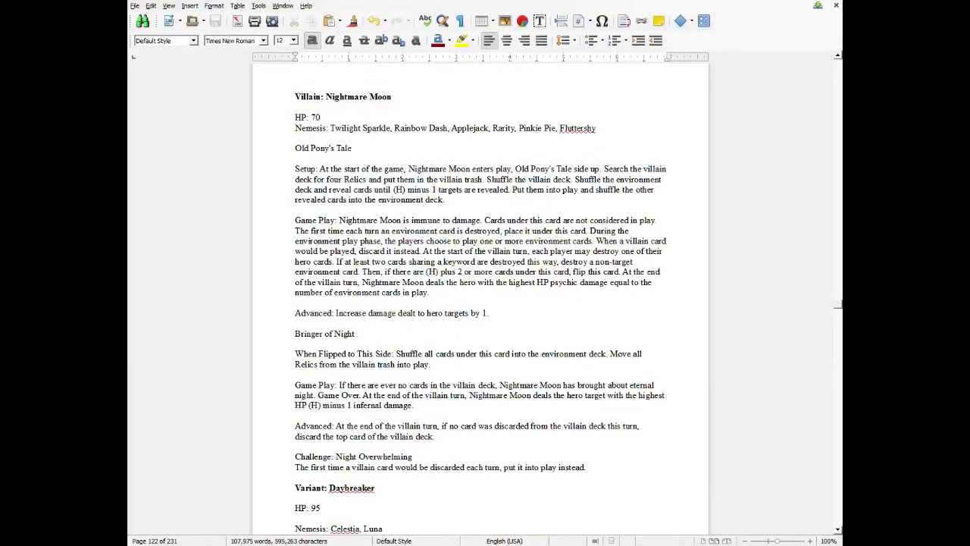
pyautogui.moveTo(429, 292); pyautogui.dragTo(338, 221)
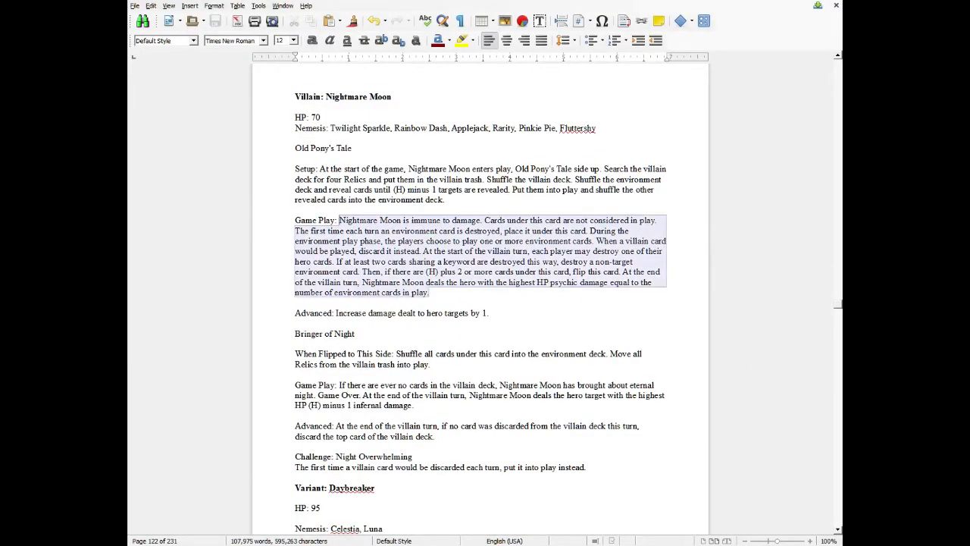
pyautogui.hotkey('alt', 'Tab')
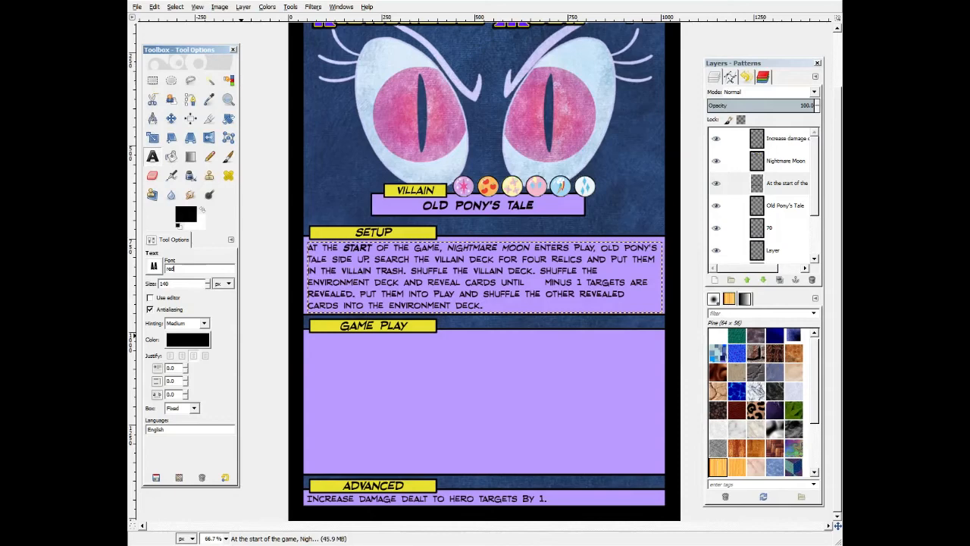
pyautogui.write('red')
pyautogui.press('Down')
pyautogui.press('Return')
pyautogui.press('Tab')
pyautogui.moveTo(307, 470); pyautogui.dragTo(663, 262)
pyautogui.hotkey('ctrl', 'v')
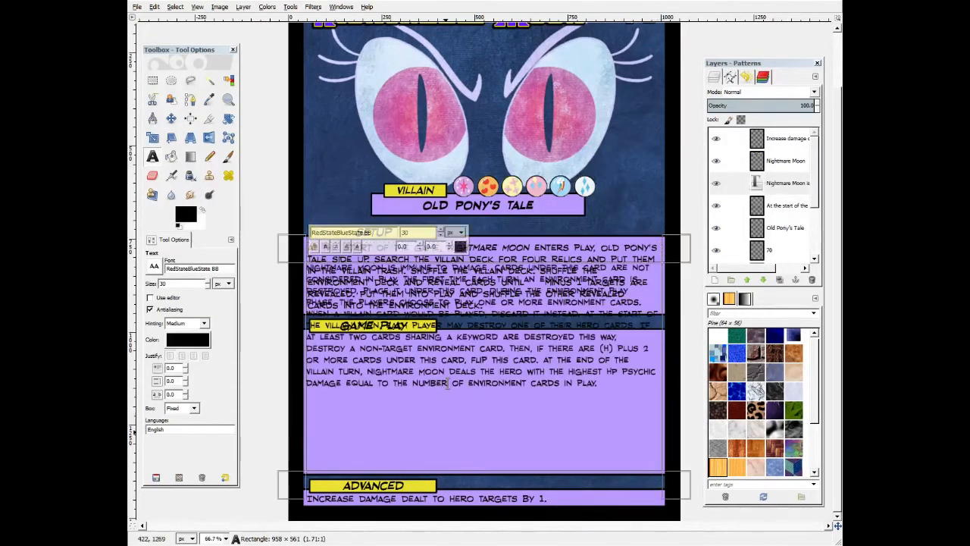
pyautogui.moveTo(504, 256); pyautogui.dragTo(506, 326)
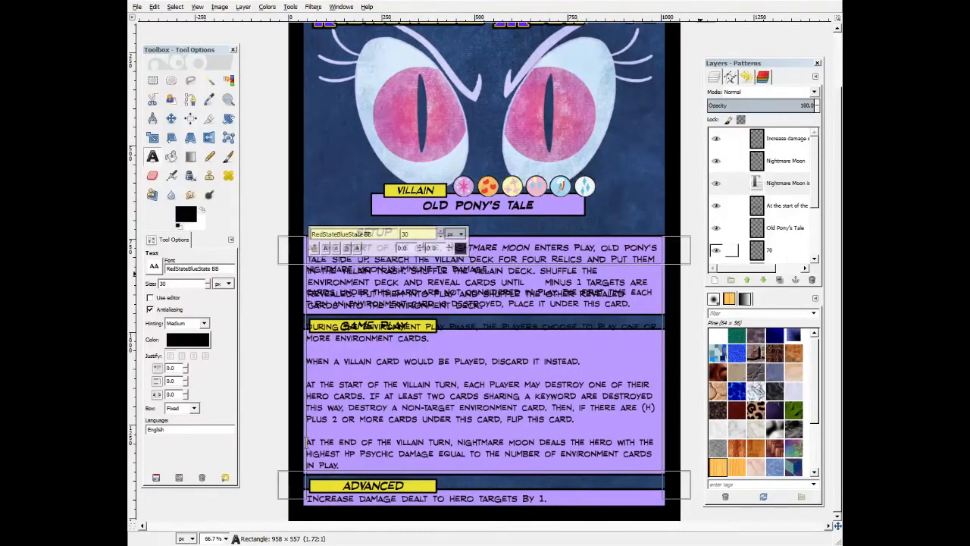
# Hide the Setup text layer and bold the words When, Start and End in the Game Play text.
pyautogui.click(716, 206)
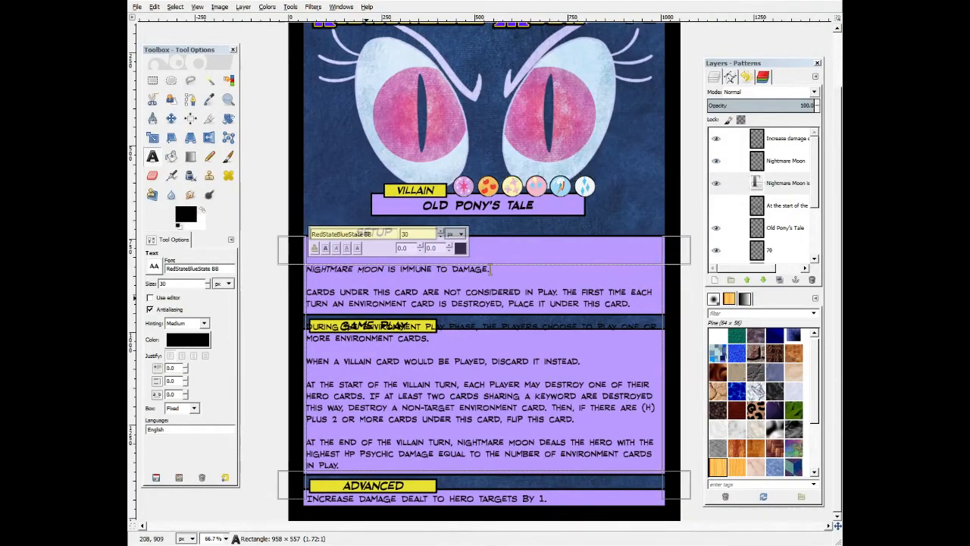
pyautogui.doubleClick(318, 362)
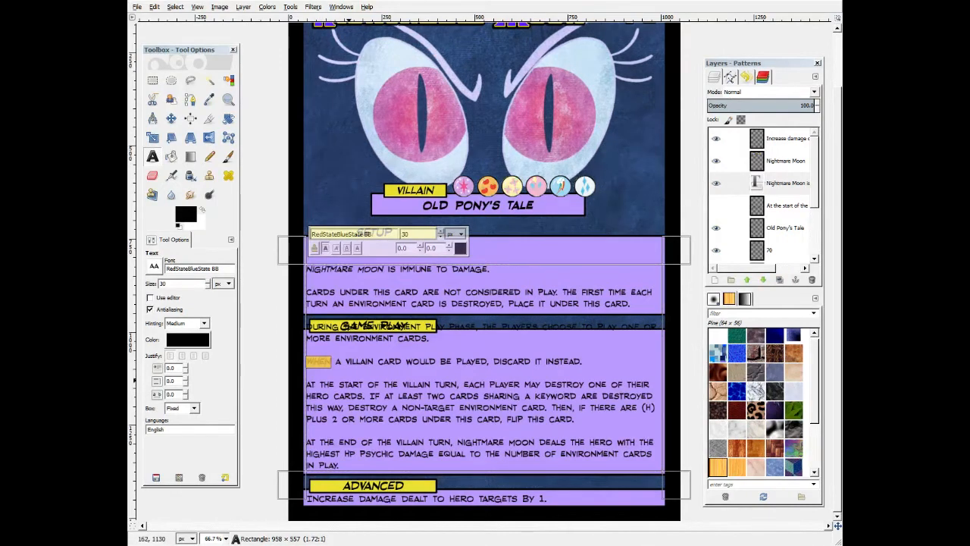
pyautogui.doubleClick(341, 384)
pyautogui.hotkey('ctrl', 'b')
pyautogui.doubleClick(347, 441)
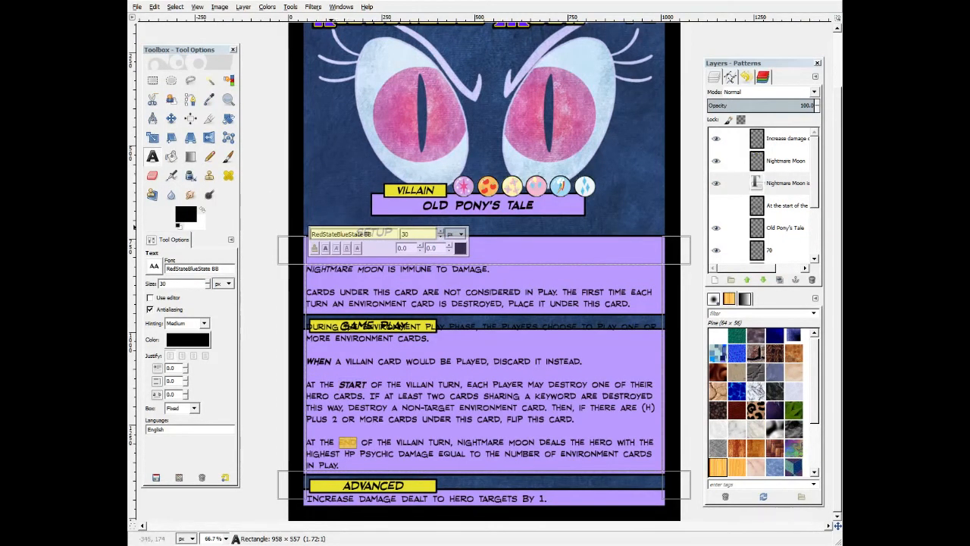
pyautogui.hotkey('ctrl', 'b')
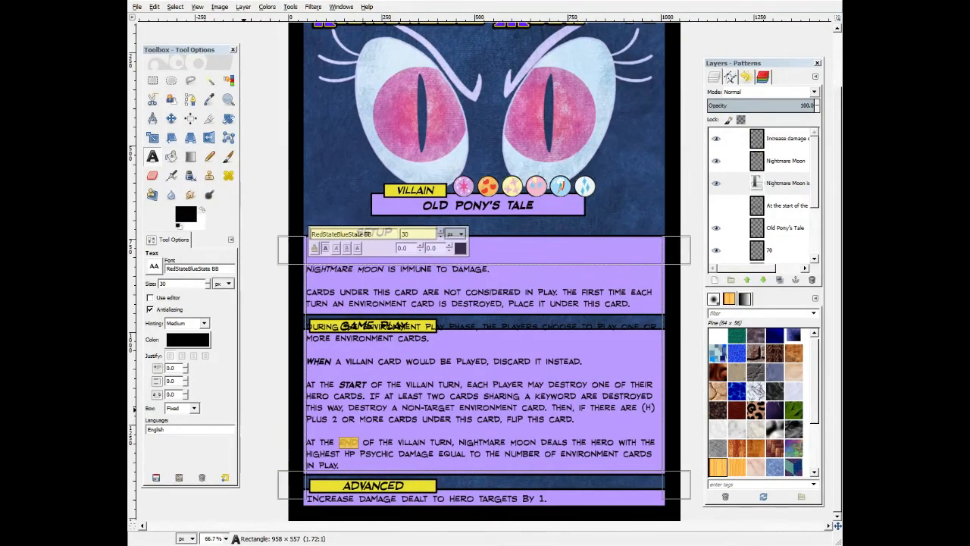
# Set the Game Play text's line spacing to -3.0 and nudge the text box slightly down.
pyautogui.click(186, 396)
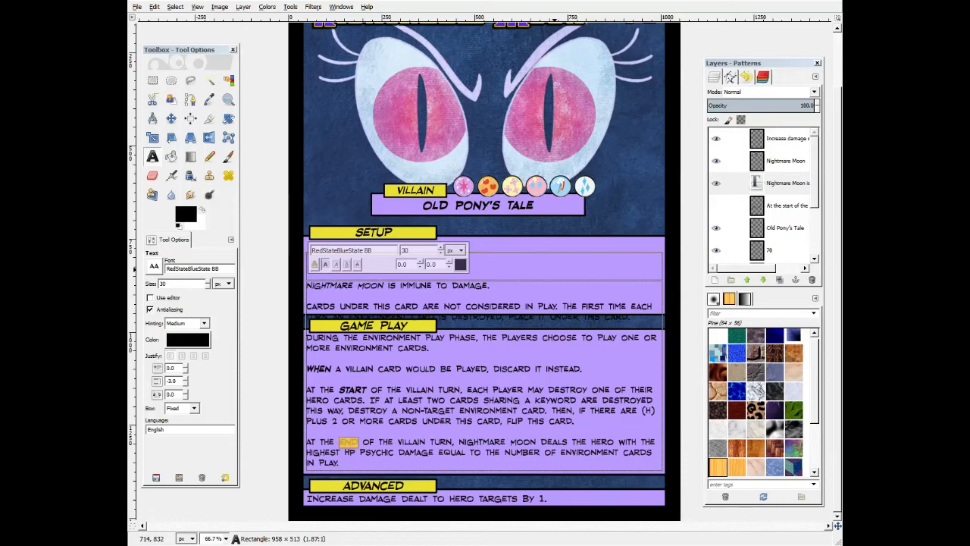
pyautogui.moveTo(554, 269); pyautogui.dragTo(554, 272)
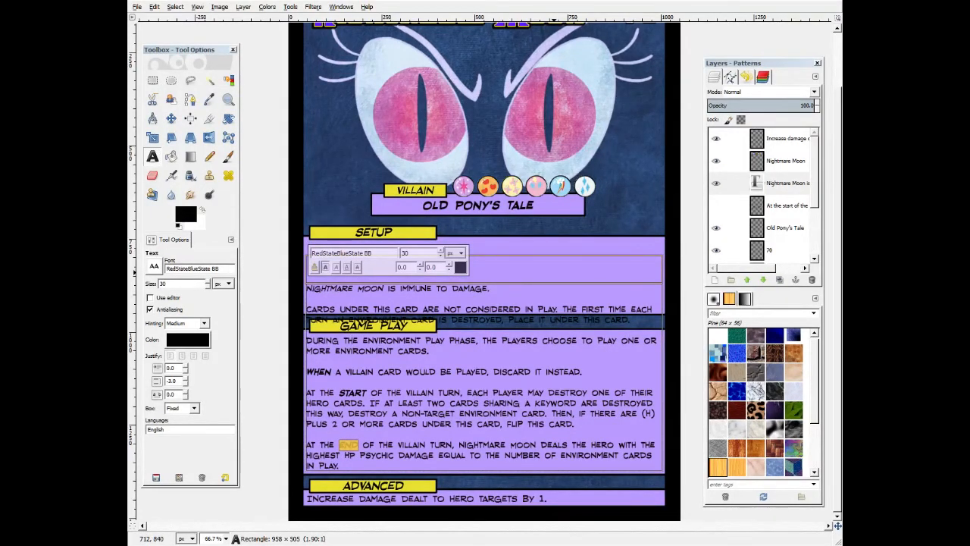
pyautogui.scroll(2, 557, 287)
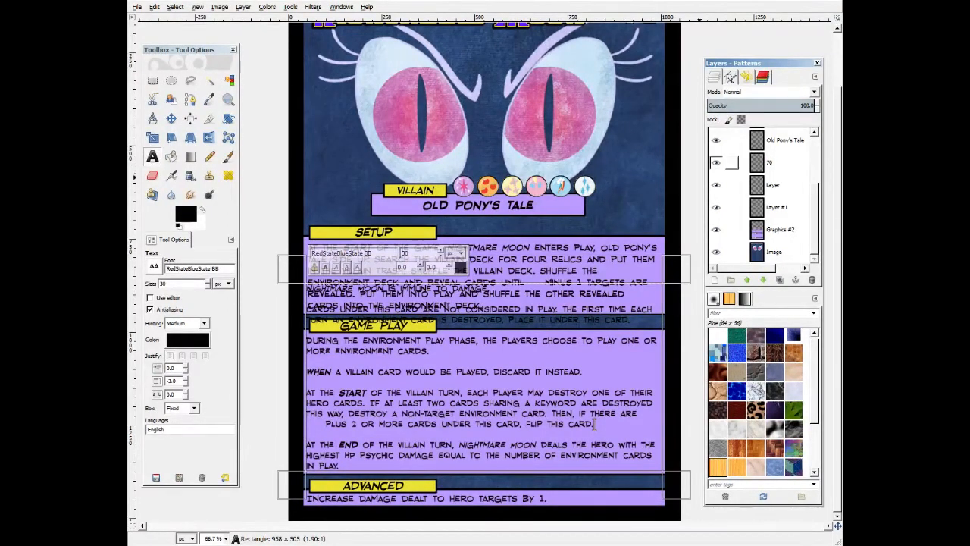
# Cut the panel graphics from the Villain bar down to the Game Play header and paste them shifted upward.
pyautogui.press('r')
pyautogui.moveTo(278, 343); pyautogui.dragTo(698, 164)
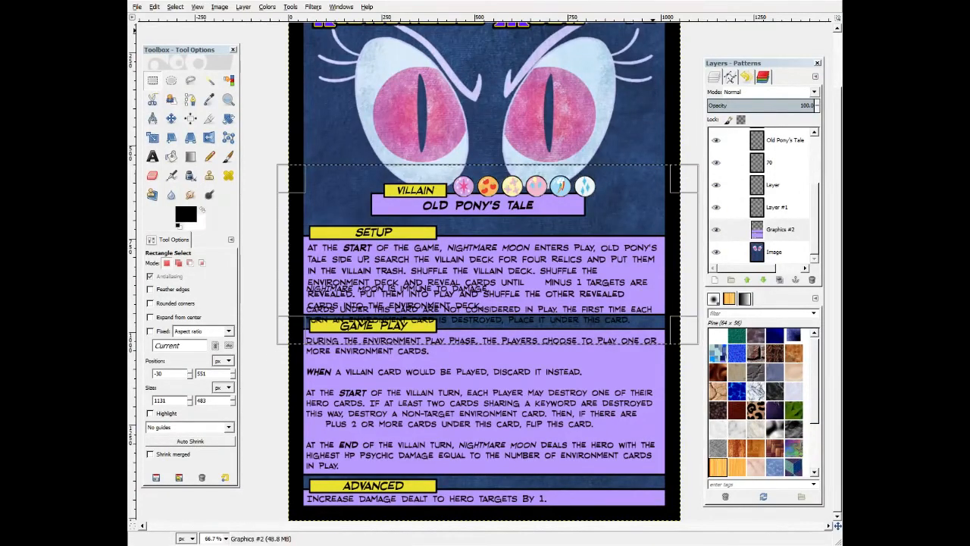
pyautogui.hotkey('ctrl', 'x')
pyautogui.hotkey('ctrl', 'v')
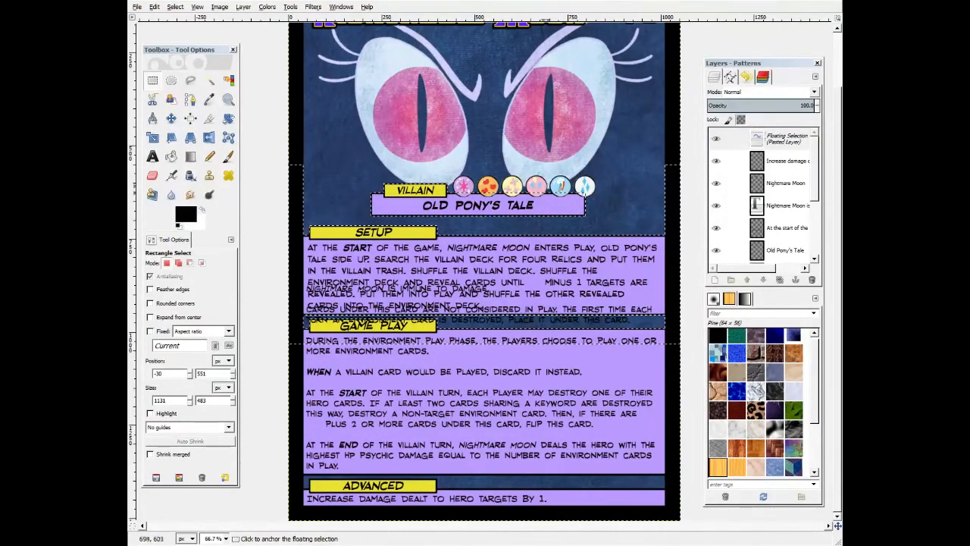
pyautogui.scroll(2, 277, 253)
pyautogui.scroll(-2, 277, 253)
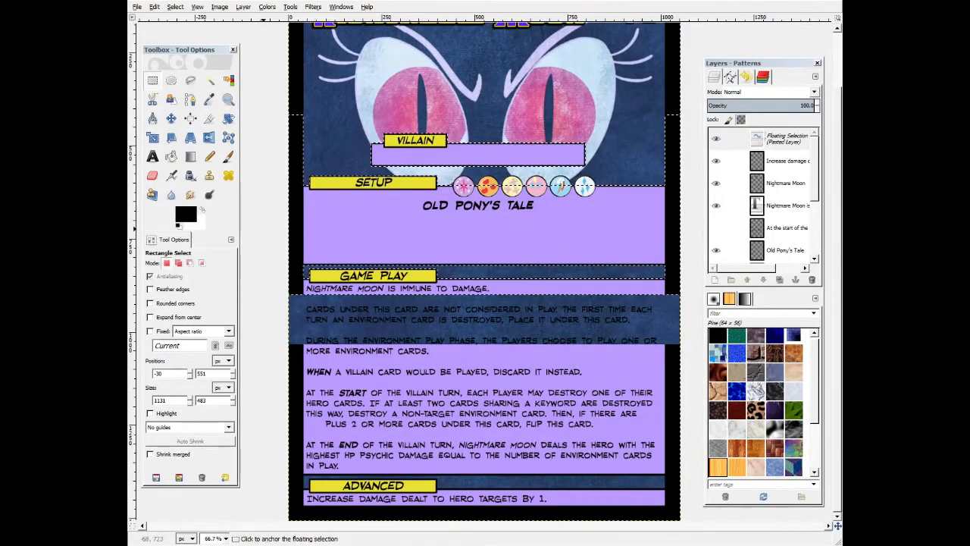
pyautogui.click(264, 229)
# Copy a section of the purple Game Play panel to cover the dark band and extend the panel.
pyautogui.scroll(2, 485, 273)
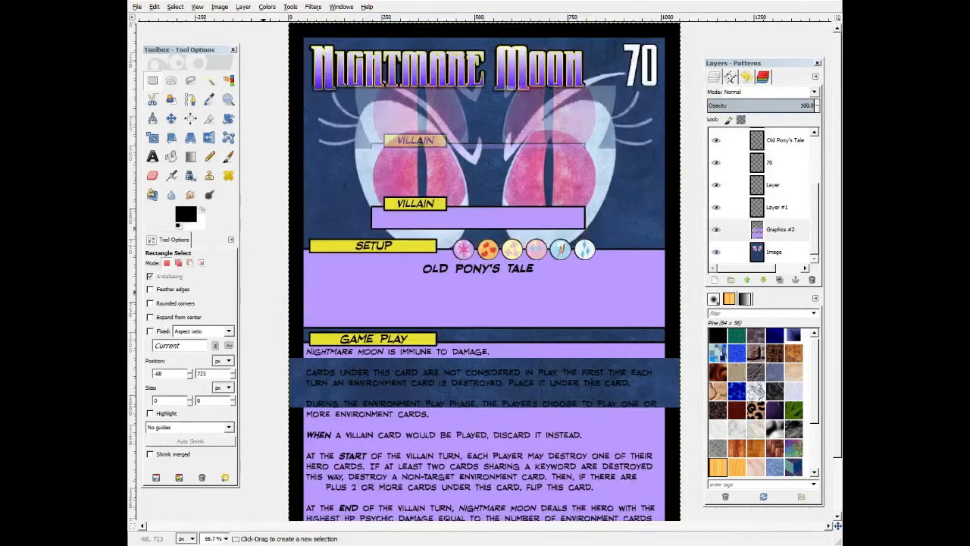
pyautogui.scroll(-2, 485, 273)
pyautogui.scroll(2, 485, 273)
pyautogui.scroll(-2, 485, 273)
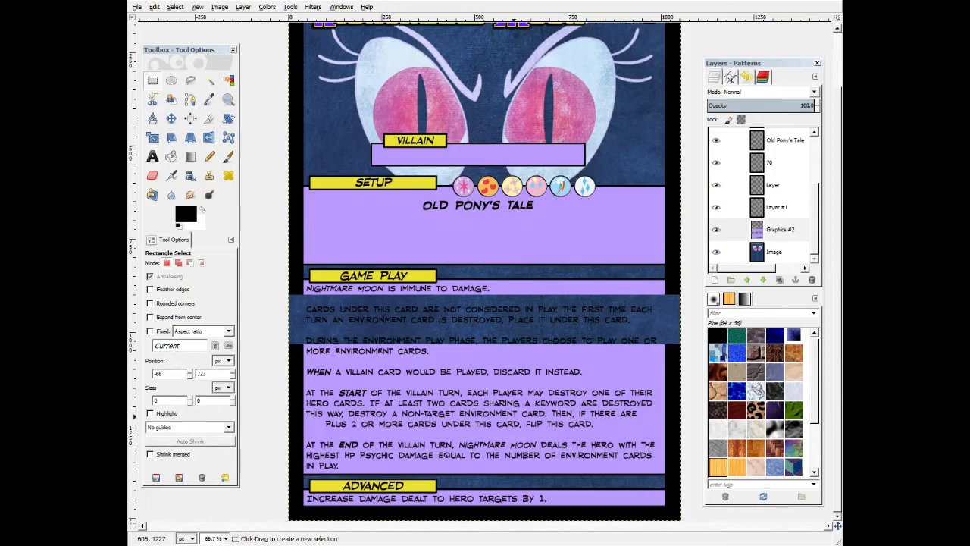
pyautogui.scroll(2, 484, 273)
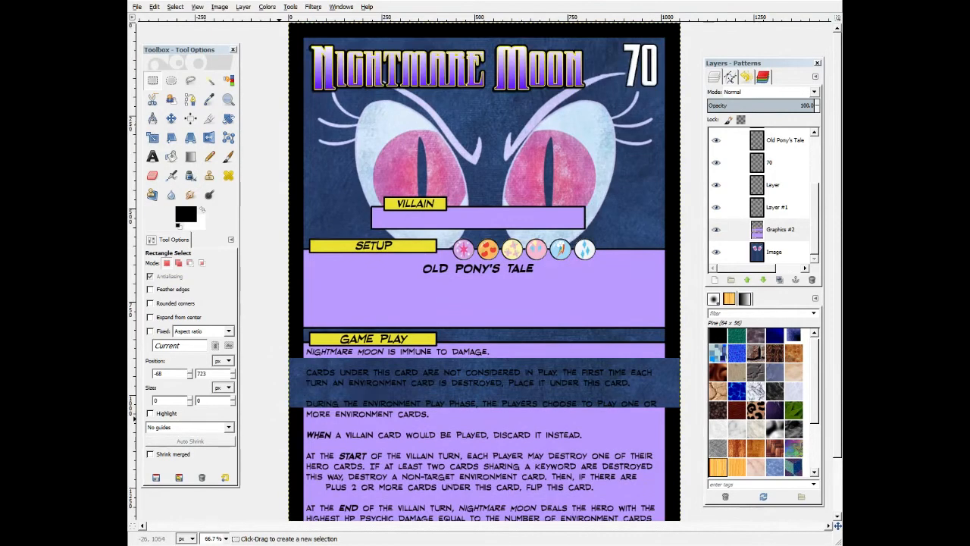
pyautogui.scroll(-2, 484, 273)
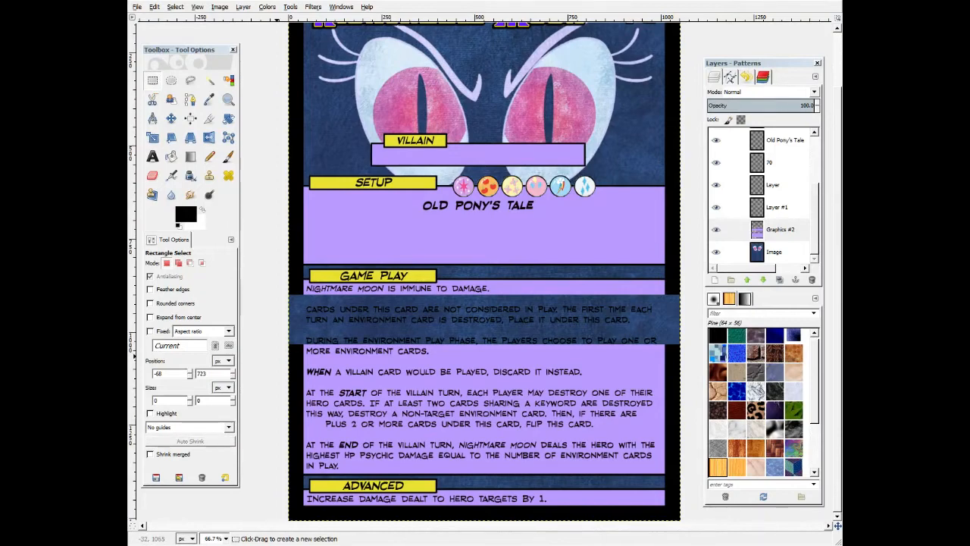
pyautogui.moveTo(278, 356); pyautogui.dragTo(697, 464)
pyautogui.hotkey('ctrl', 'c')
pyautogui.click(274, 291)
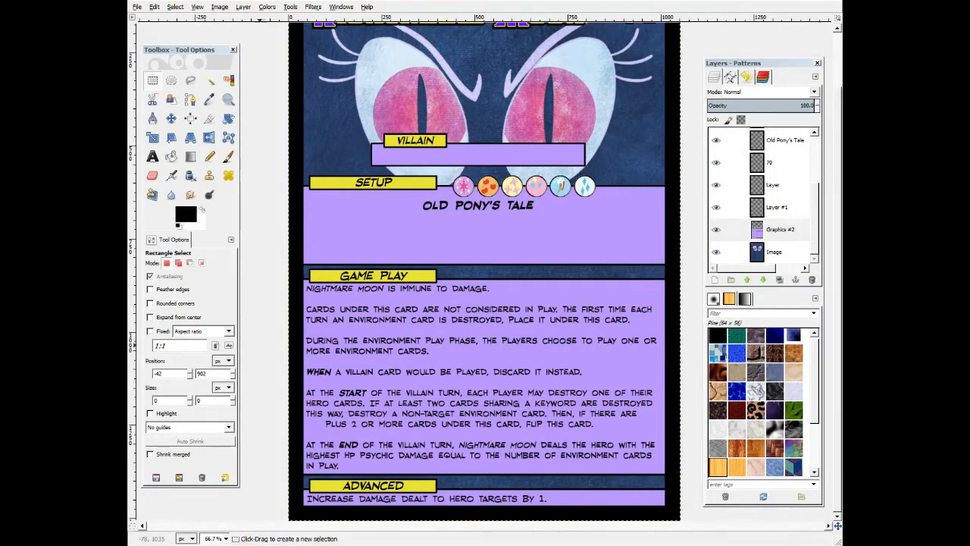
# Open the H-icon.png file and crop it to the selected icon.
pyautogui.click(153, 156)
pyautogui.click(413, 371)
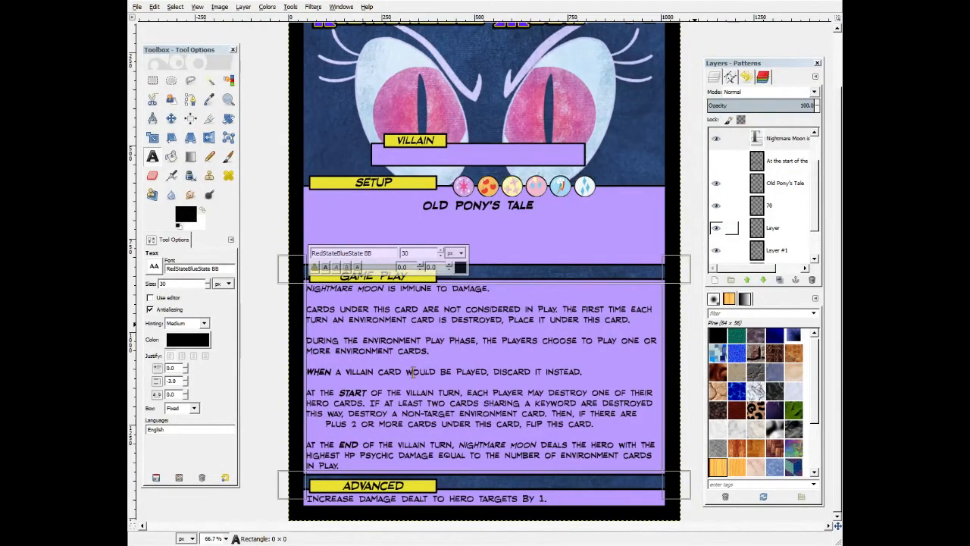
pyautogui.click(732, 228)
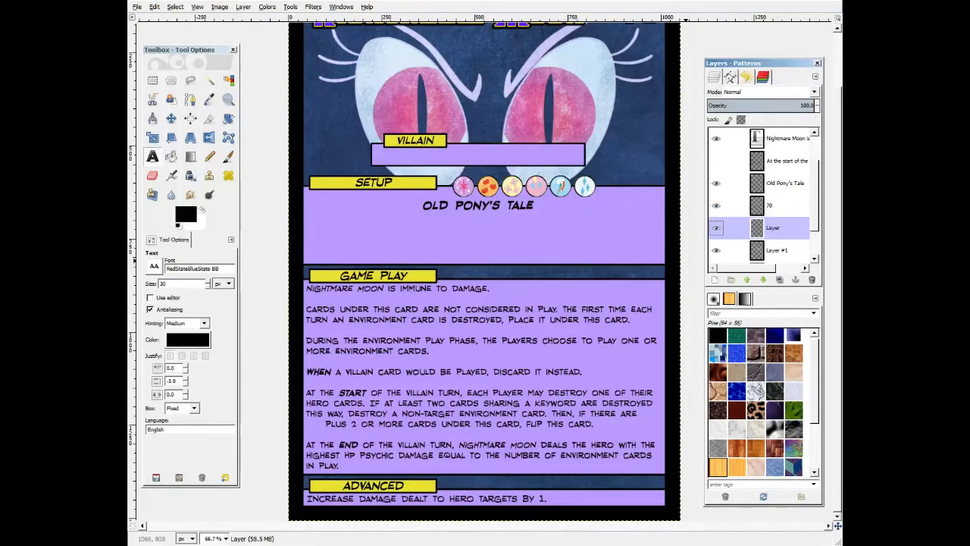
pyautogui.hotkey('ctrl', 'o')
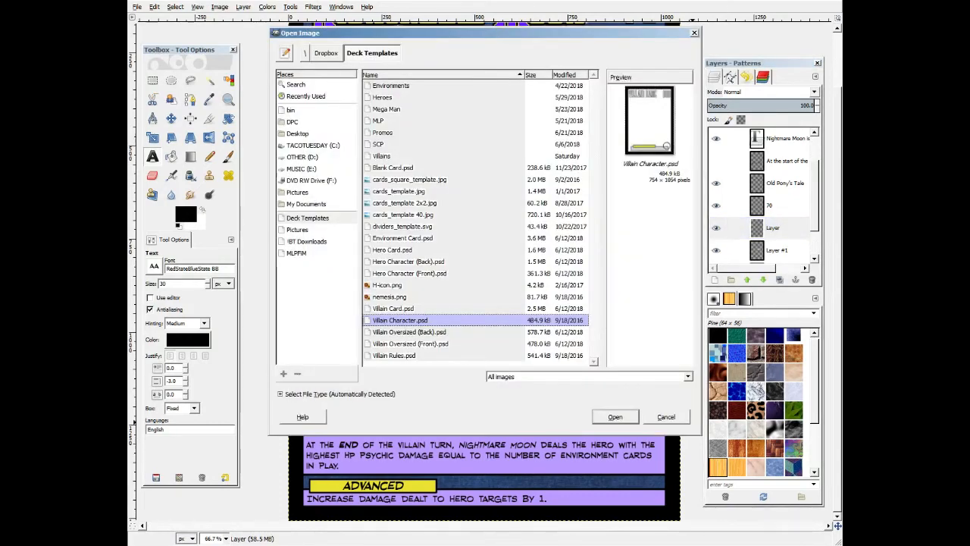
pyautogui.doubleClick(387, 285)
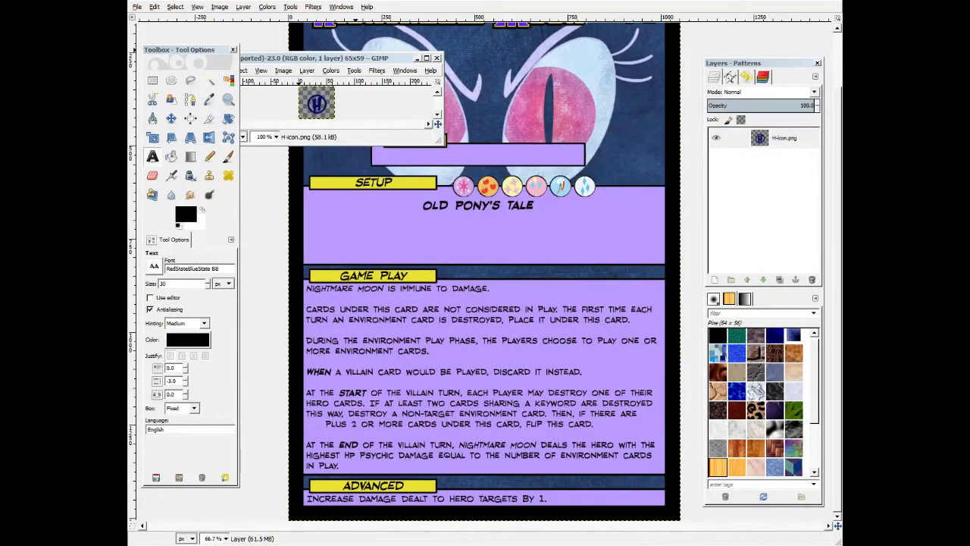
pyautogui.click(426, 58)
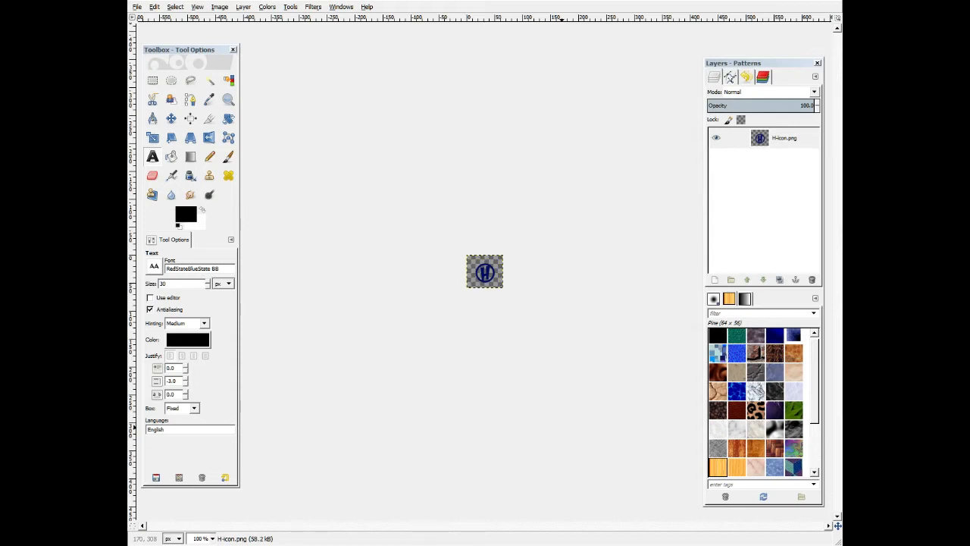
pyautogui.press('u')
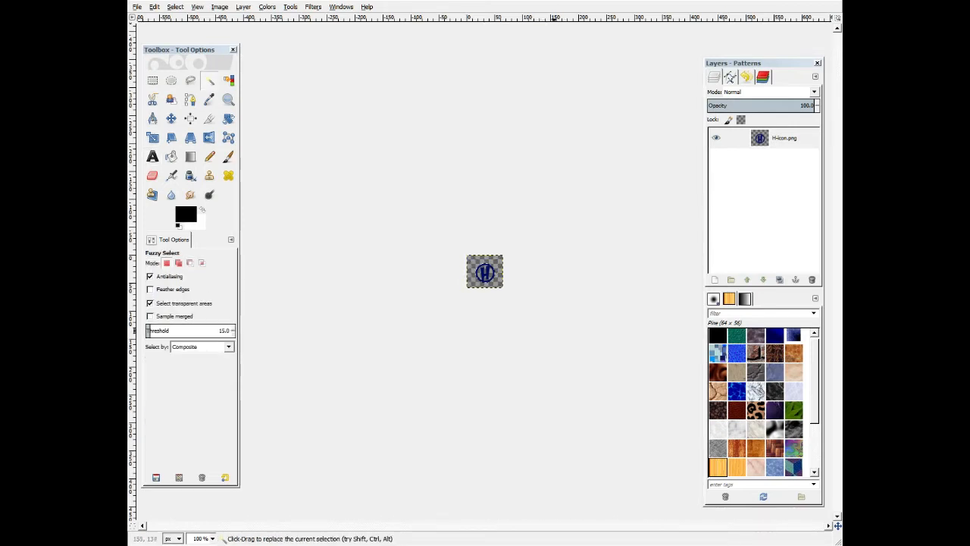
pyautogui.click(220, 7)
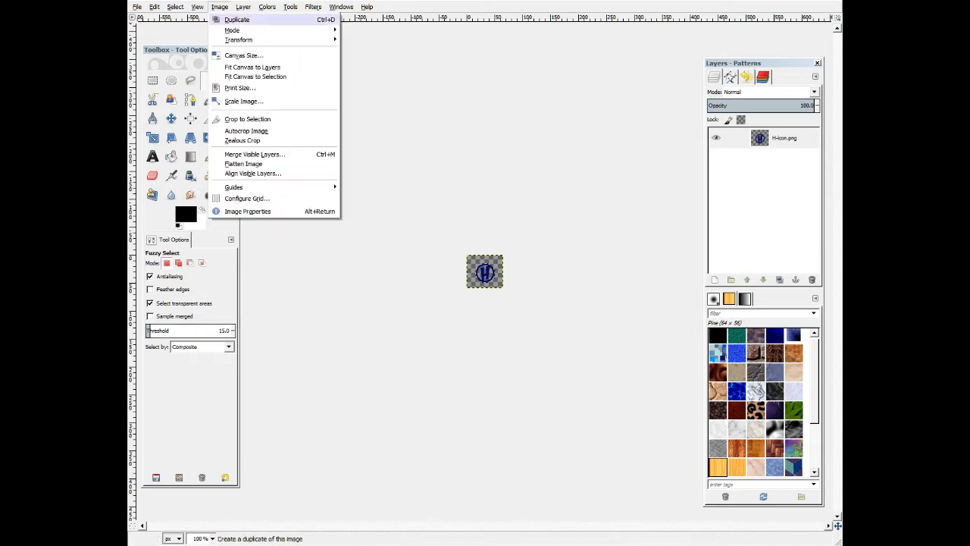
pyautogui.click(247, 119)
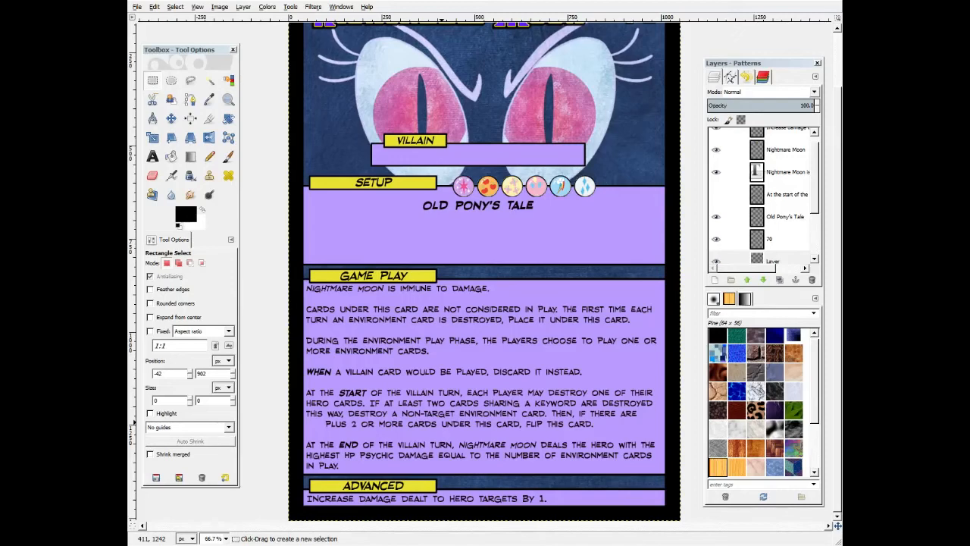
# Copy the H icon, paste it into the card at the gap in the Game Play text, and anchor it.
pyautogui.hotkey('alt', 'Tab')
pyautogui.hotkey('ctrl', 'c')
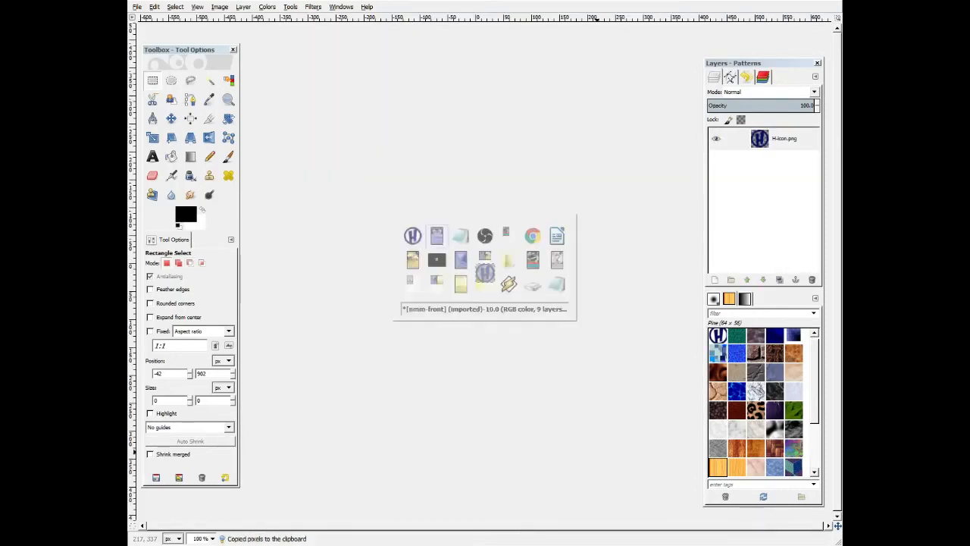
pyautogui.hotkey('alt', 'Tab')
pyautogui.hotkey('ctrl', 'v')
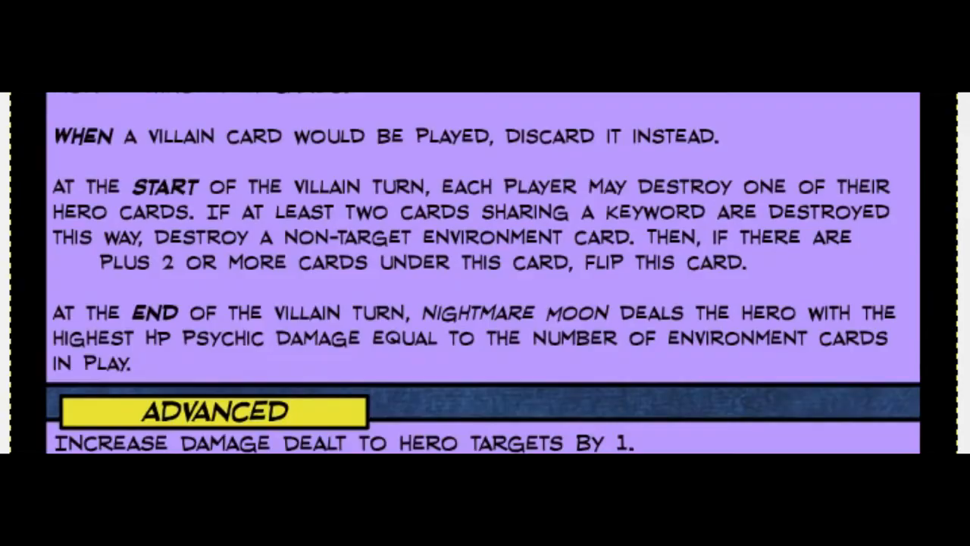
pyautogui.moveTo(249, 209); pyautogui.dragTo(73, 264)
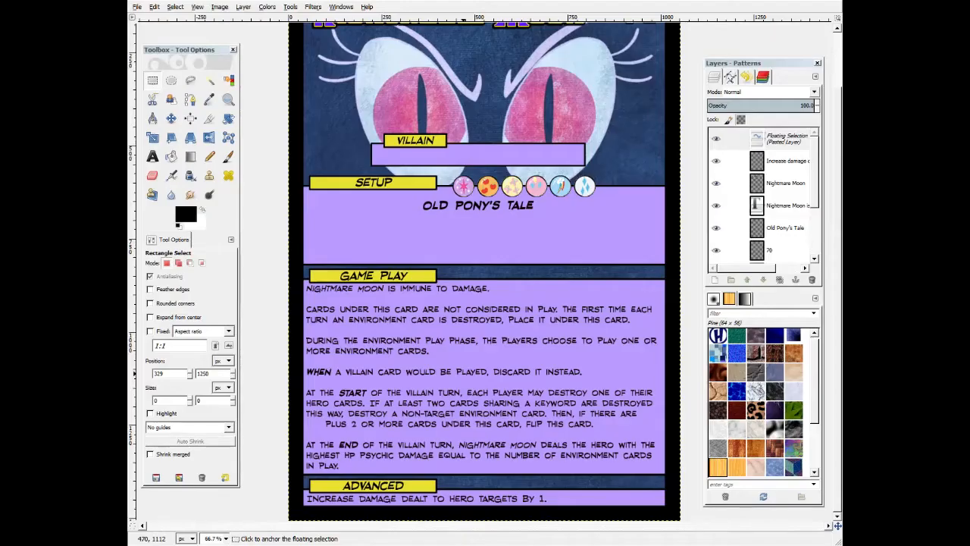
pyautogui.click(465, 373)
# Remove the extra space before "plus 2" in the Game Play text and reselect the Layer layer.
pyautogui.scroll(-2, 766, 207)
pyautogui.press('t')
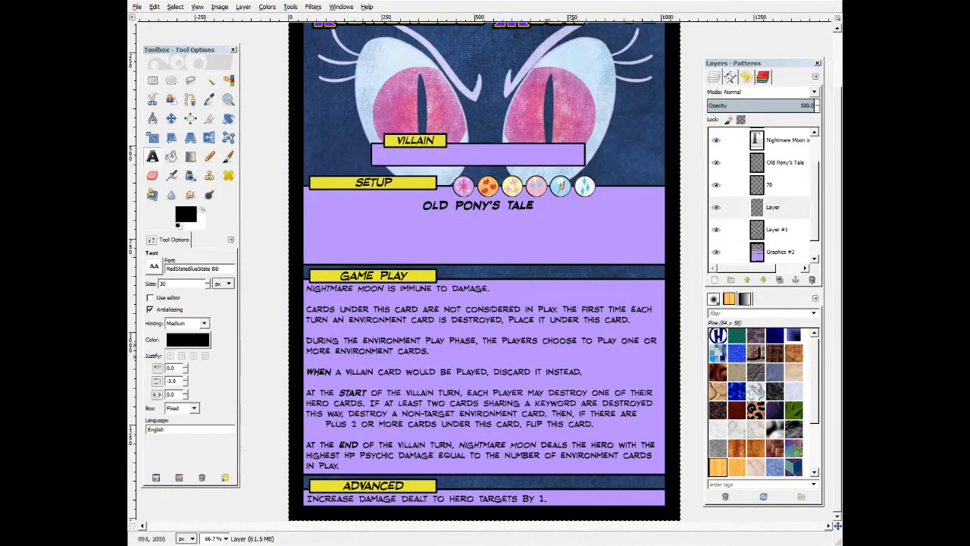
pyautogui.click(523, 371)
pyautogui.click(324, 424)
pyautogui.press('BackSpace')
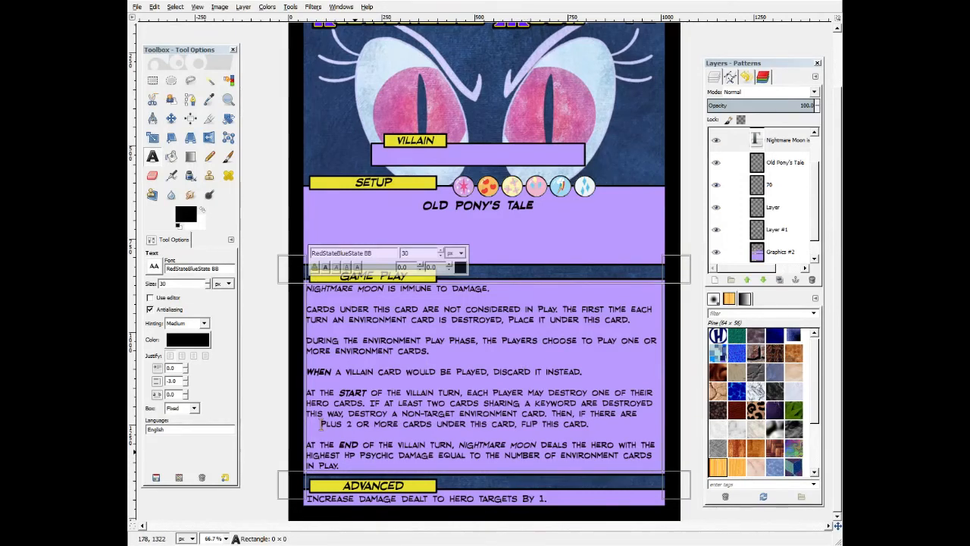
pyautogui.press('Escape')
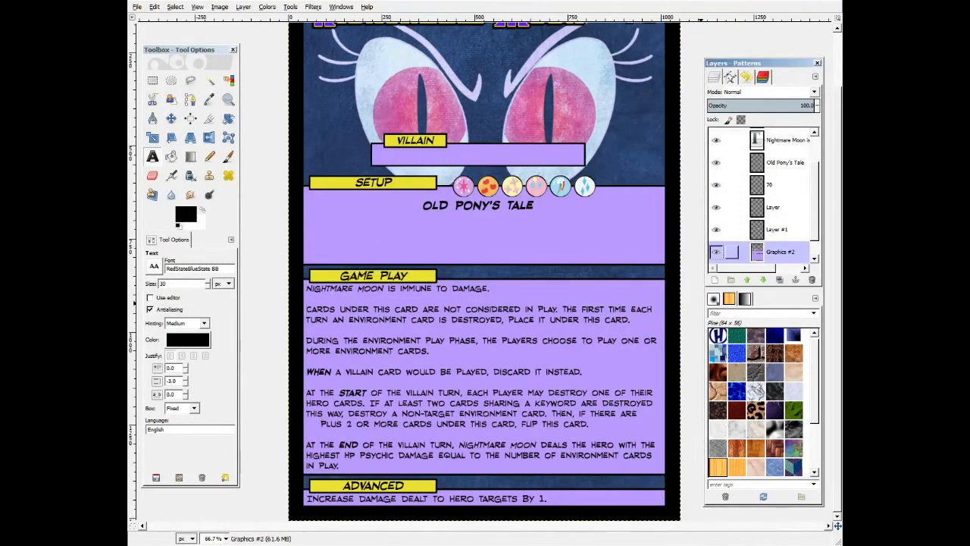
pyautogui.click(732, 207)
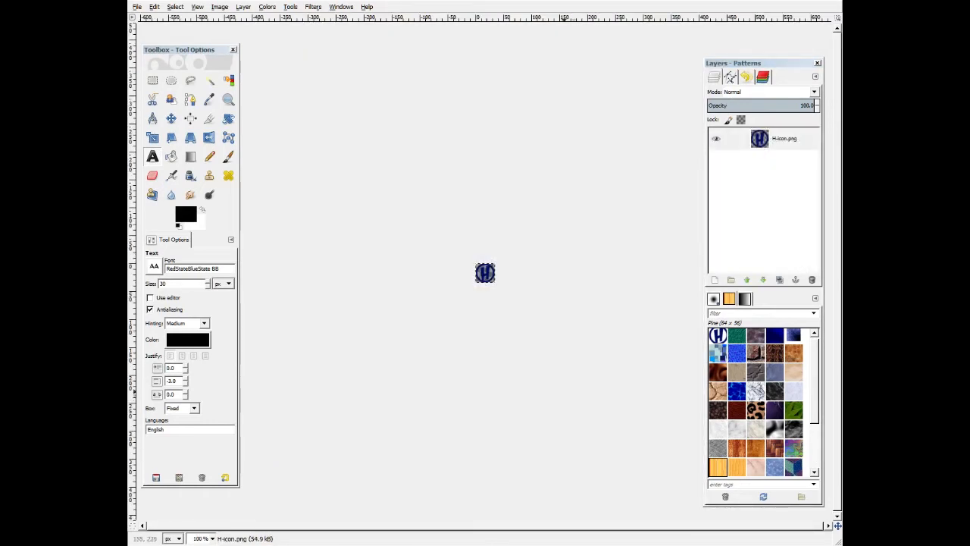
# Open the Scale Image dialog for the H icon image to check its size.
pyautogui.click(409, 215)
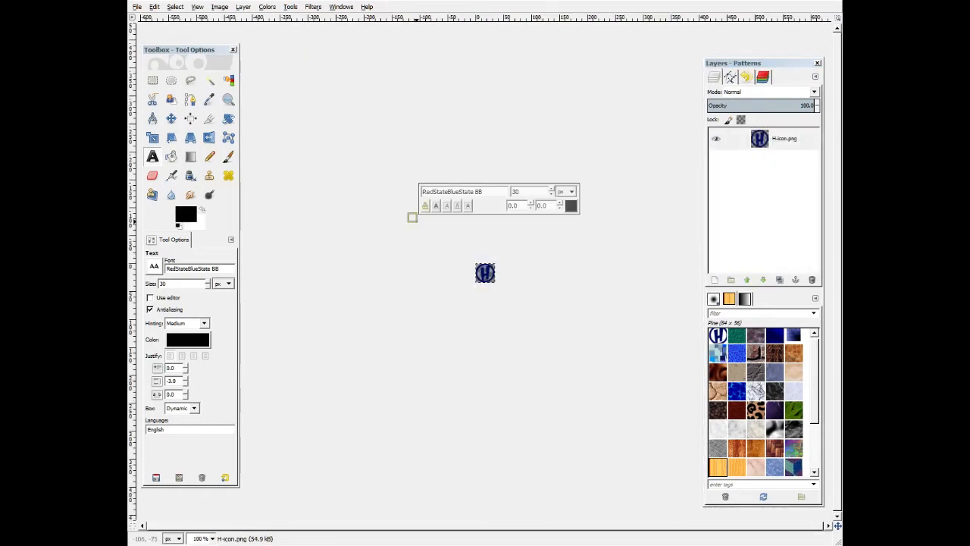
pyautogui.press('r')
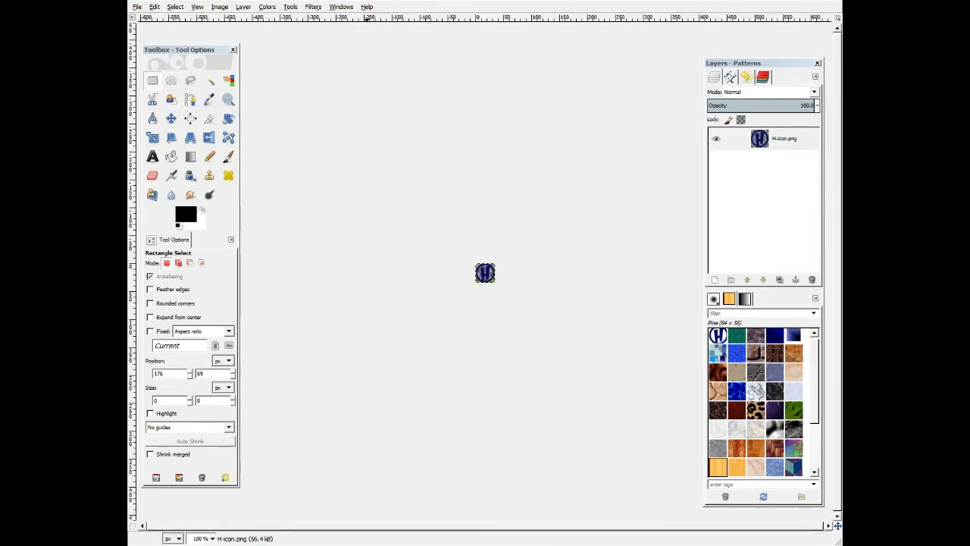
pyautogui.click(220, 7)
pyautogui.click(230, 99)
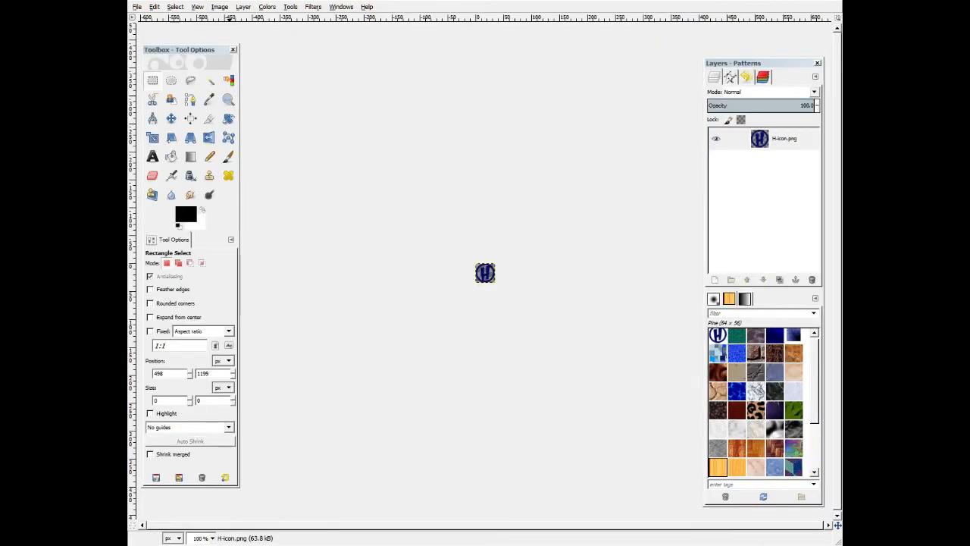
pyautogui.click(219, 7)
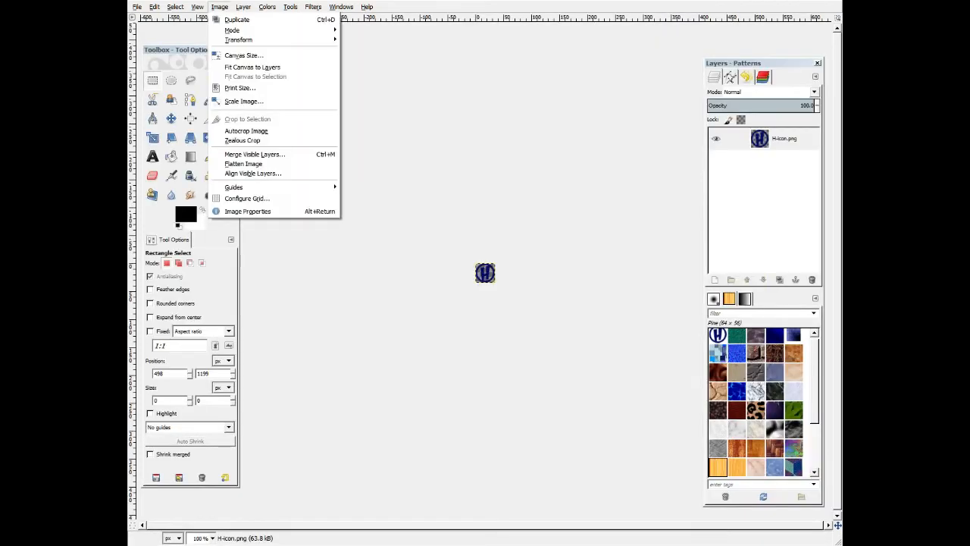
pyautogui.click(235, 99)
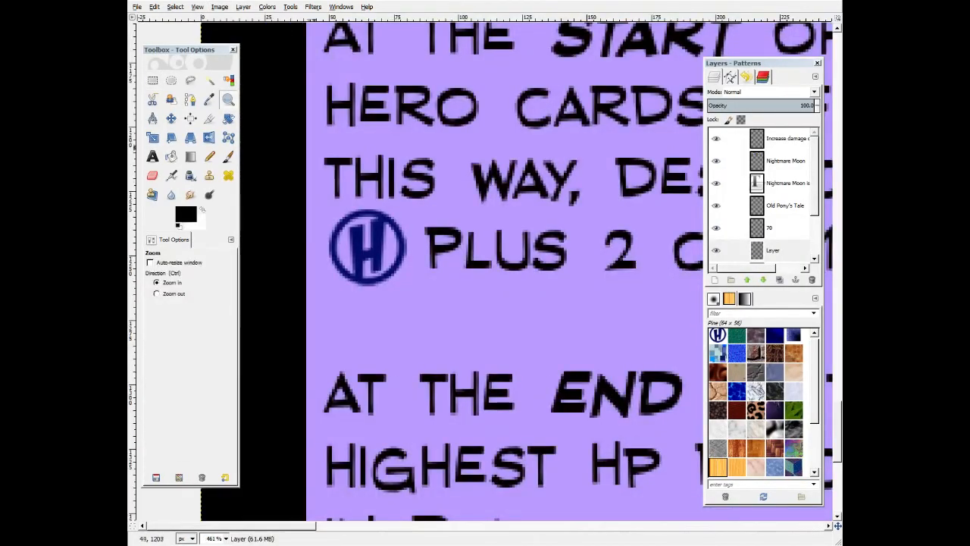
# Zoom in to inspect the H icon placed in the Game Play text.
pyautogui.press('r')
pyautogui.moveTo(314, 149)
pyautogui.mouseDown()
pyautogui.moveTo(393, 191)
pyautogui.moveTo(445, 205)
pyautogui.mouseUp()
pyautogui.click(462, 303)
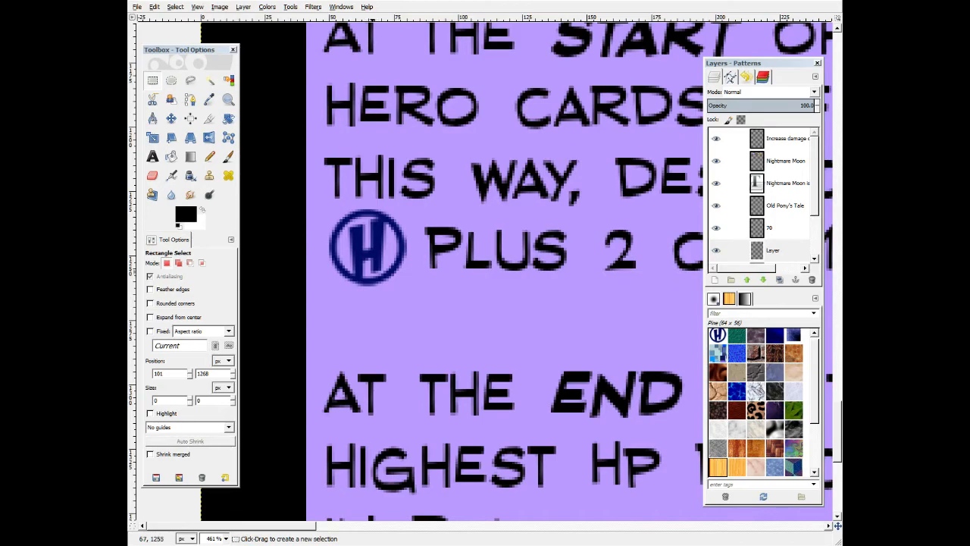
pyautogui.scroll(-6, 492, 272)
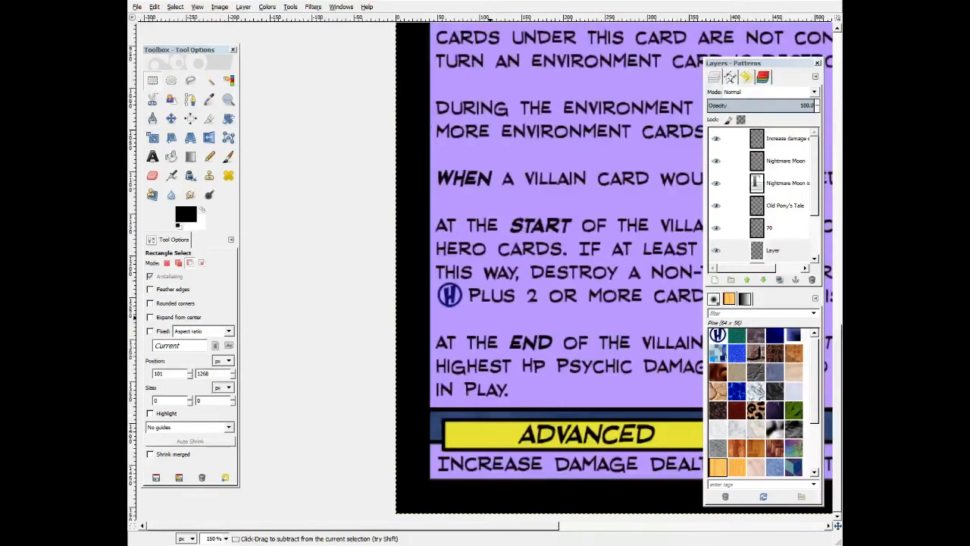
pyautogui.scroll(3, 484, 273)
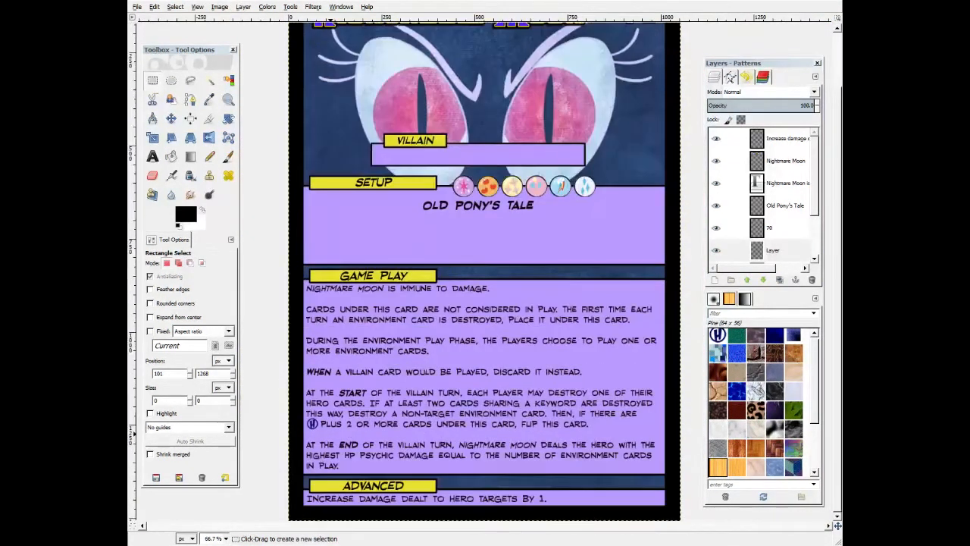
pyautogui.scroll(1, 488, 316)
pyautogui.scroll(-1, 487, 316)
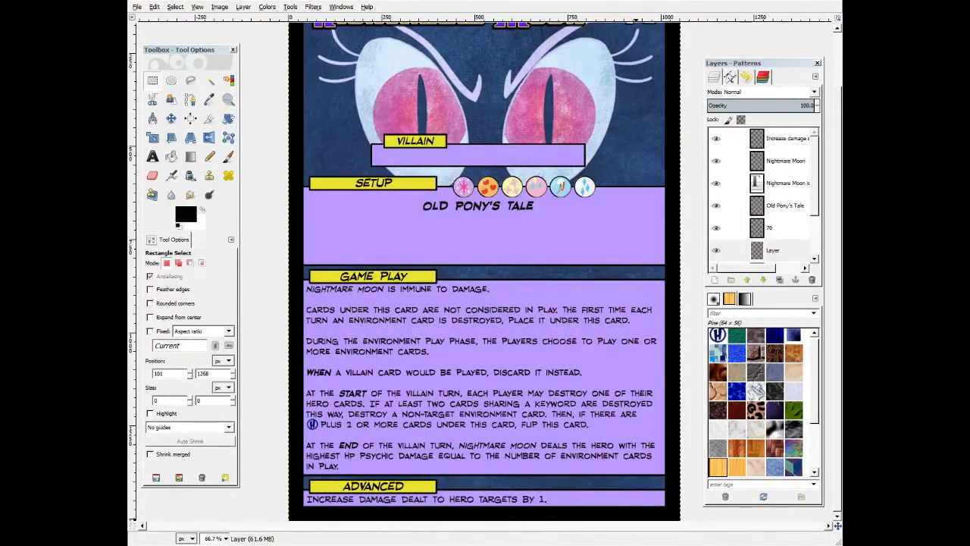
# Create a text box across the Setup panel, paste the setup rules text, and bold the word START.
pyautogui.press('t')
pyautogui.moveTo(306, 191); pyautogui.dragTo(664, 263)
pyautogui.hotkey('ctrl', 'v')
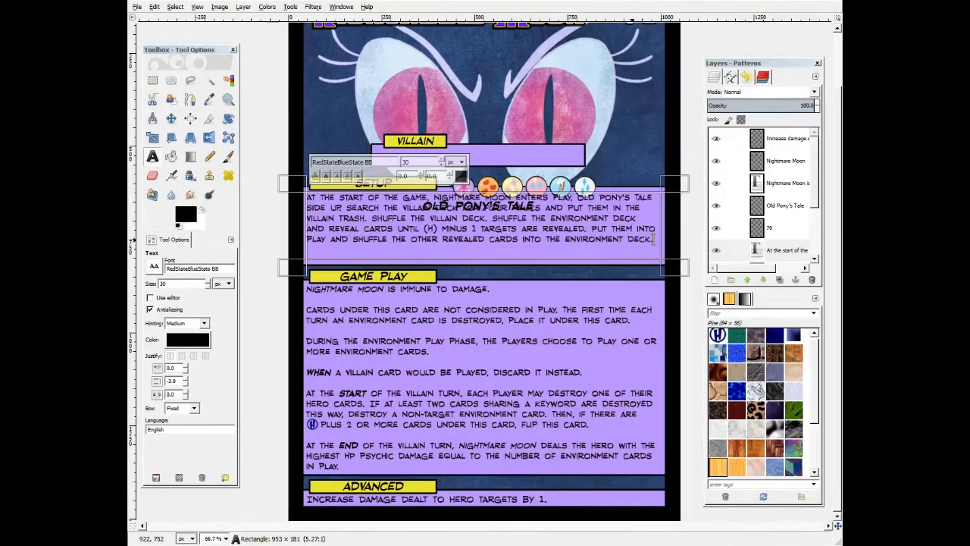
pyautogui.doubleClick(352, 197)
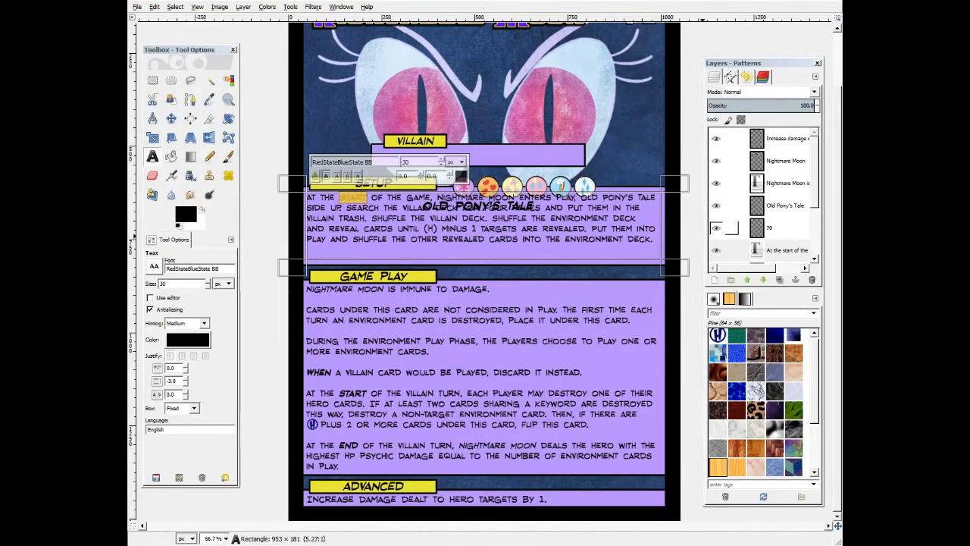
pyautogui.click(772, 228)
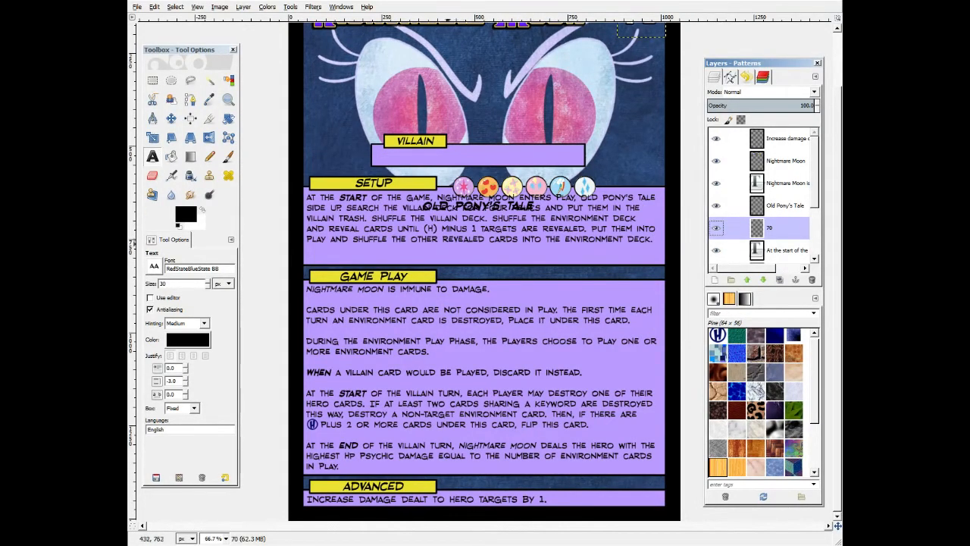
# Lower the setup text box's top edge and delete the (H) placeholder before "minus 1 targets".
pyautogui.click(446, 227)
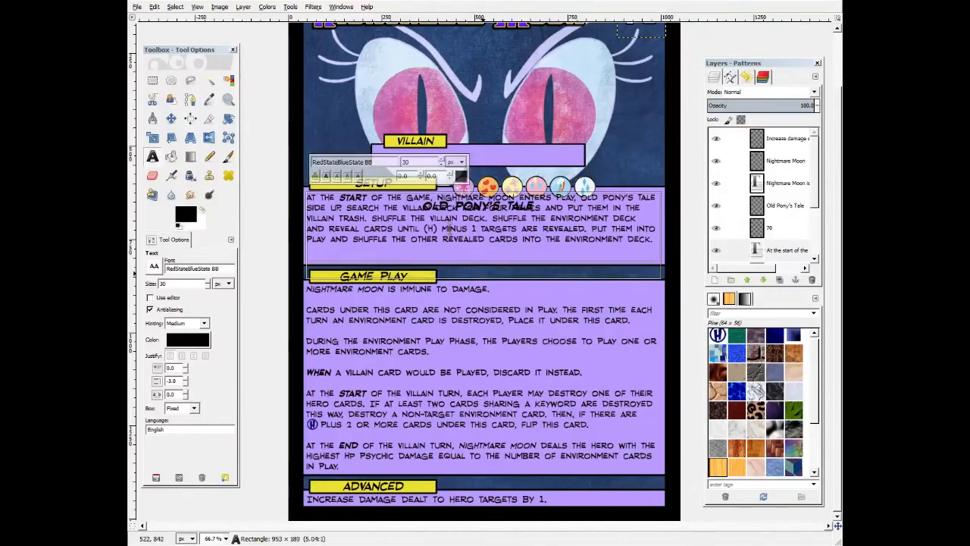
pyautogui.moveTo(512, 185); pyautogui.dragTo(512, 196)
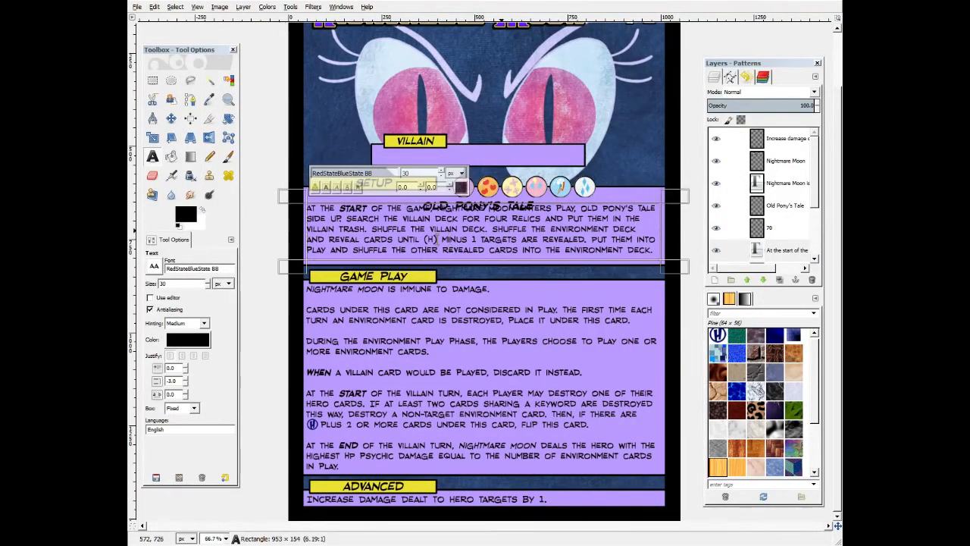
pyautogui.click(436, 239)
pyautogui.press('BackSpace')
pyautogui.press('BackSpace')
pyautogui.press('BackSpace')
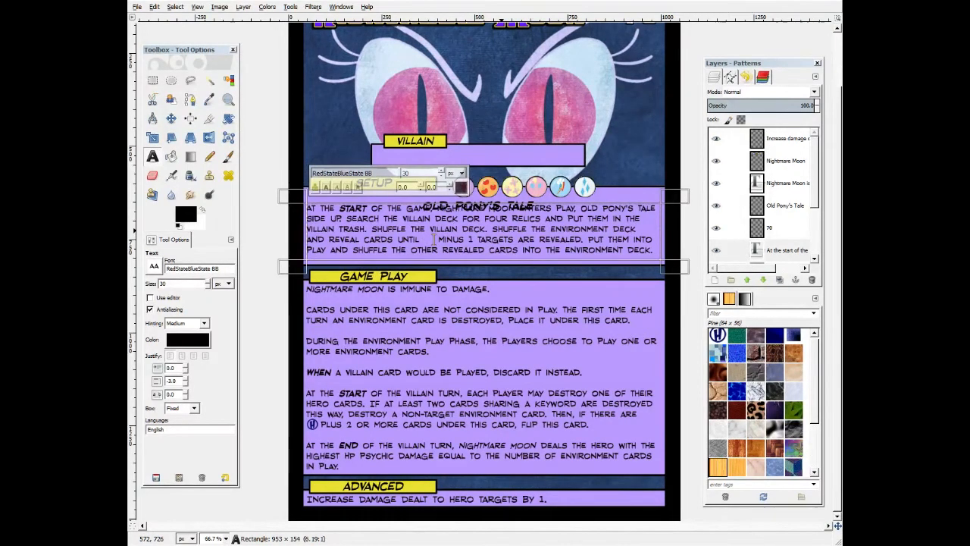
# Italicize "Nightmare Moon" in the setup text and select the Graphics #2 layer.
pyautogui.click(716, 205)
pyautogui.moveTo(515, 209); pyautogui.dragTo(437, 208)
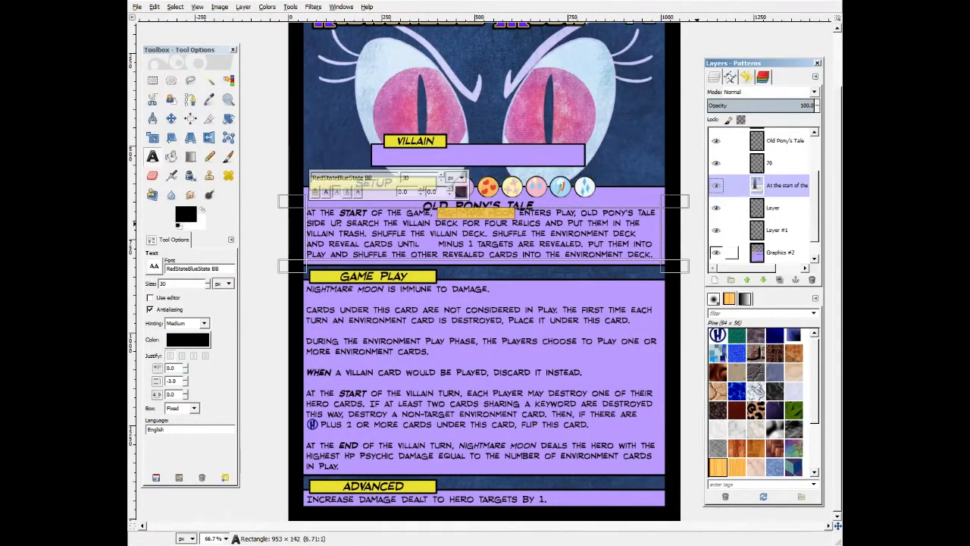
pyautogui.click(773, 251)
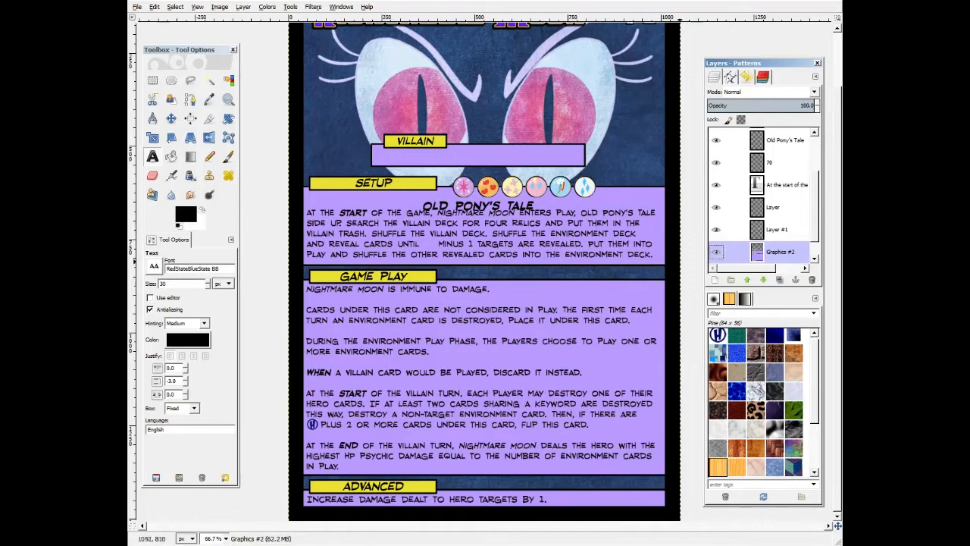
# Cut the Villain and Setup banner graphics and paste them shifted down into place.
pyautogui.press('r')
pyautogui.moveTo(265, 107); pyautogui.dragTo(688, 220)
pyautogui.hotkey('ctrl', 'x')
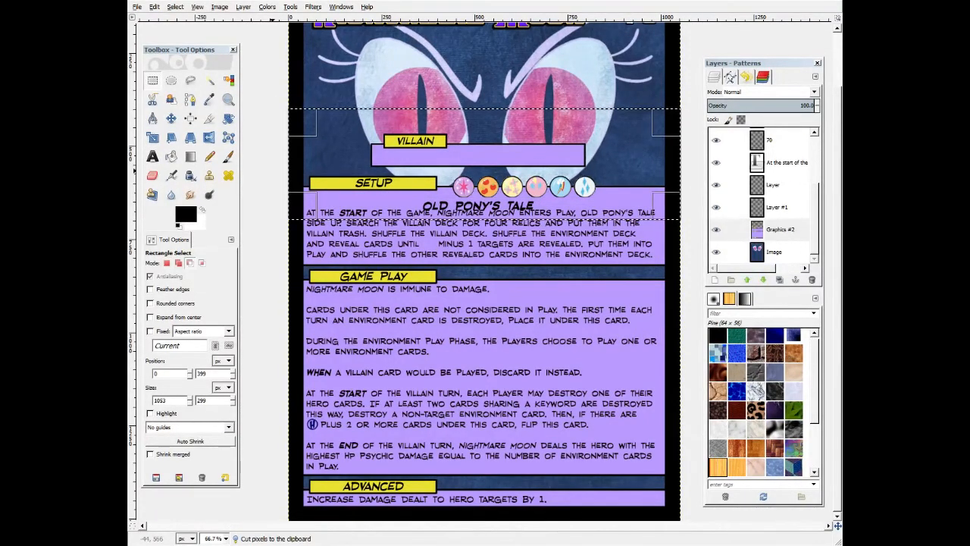
pyautogui.hotkey('ctrl', 'v')
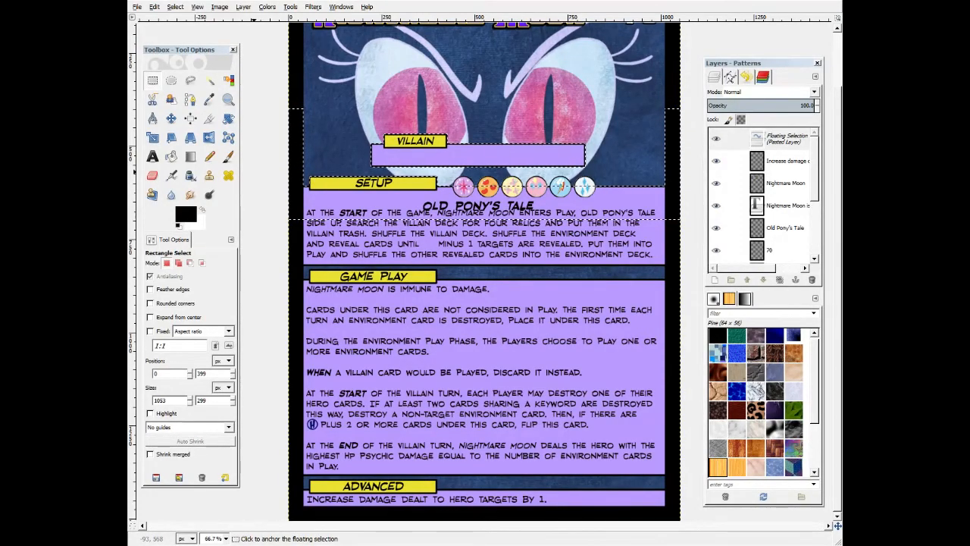
pyautogui.hotkey('shift', 'Down')
pyautogui.click(269, 323)
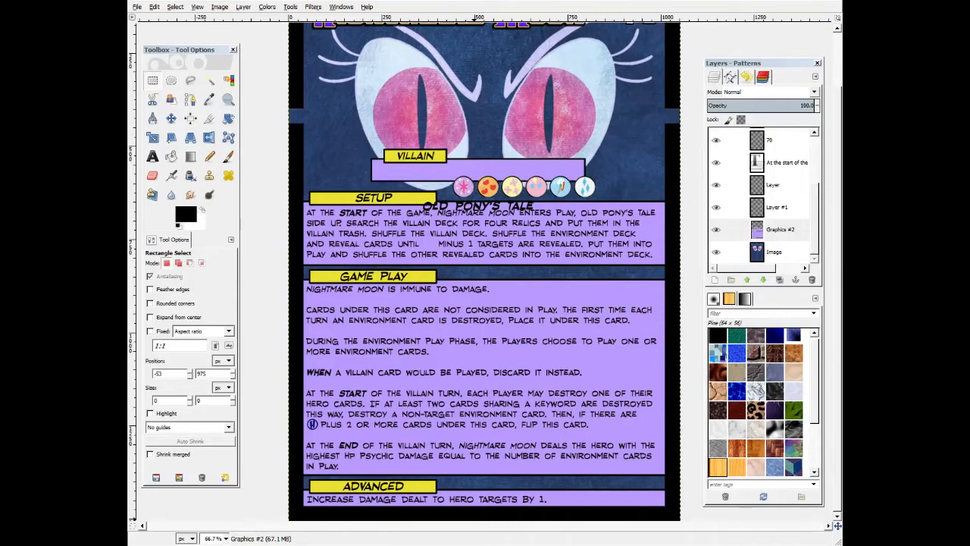
# Move the Old Pony's Tale title and pony icons up into the Villain box.
pyautogui.press('m')
pyautogui.moveTo(635, 202); pyautogui.dragTo(635, 167)
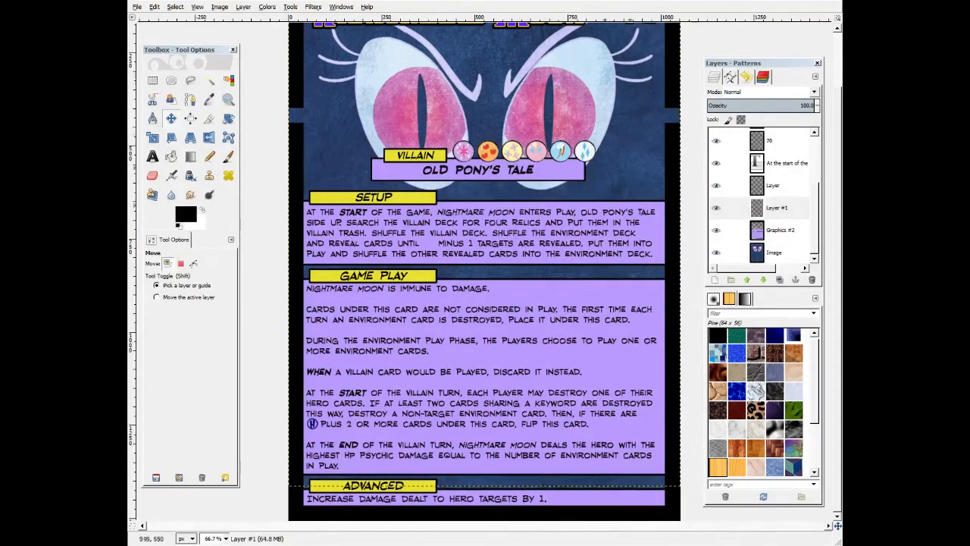
# Zoom in to inspect the Advanced panel at the card's bottom and clear the selection.
pyautogui.press('z')
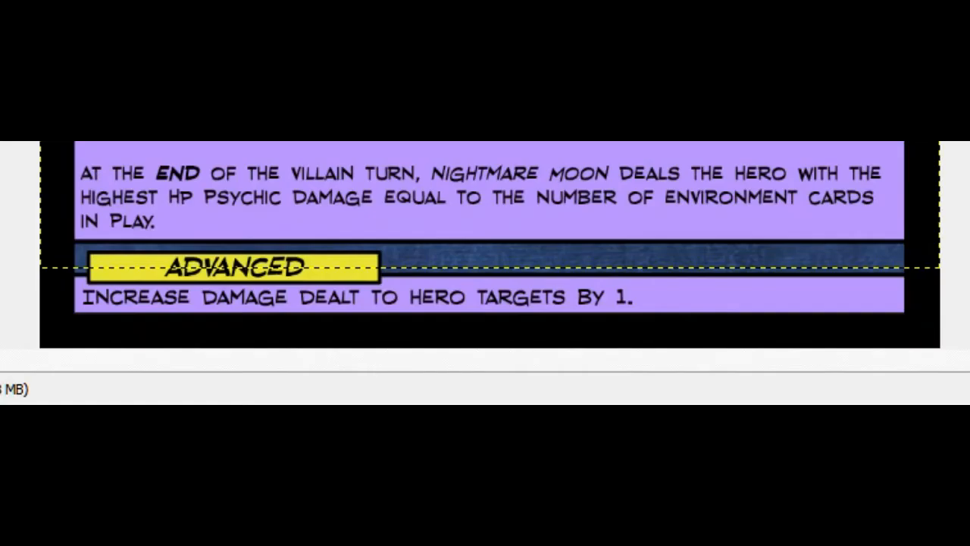
pyautogui.press('r')
pyautogui.moveTo(690, 514); pyautogui.dragTo(593, 411)
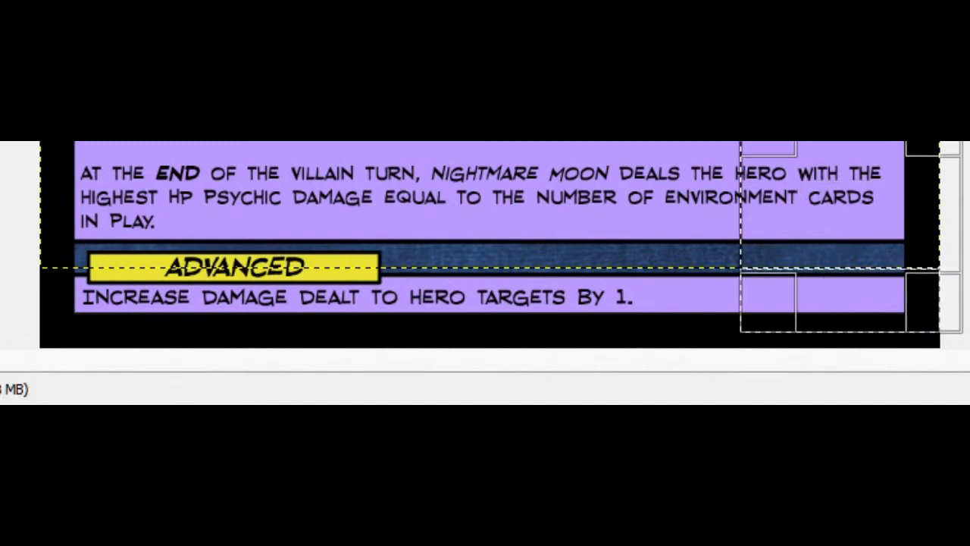
pyautogui.hotkey('ctrl', 'shift', 'a')
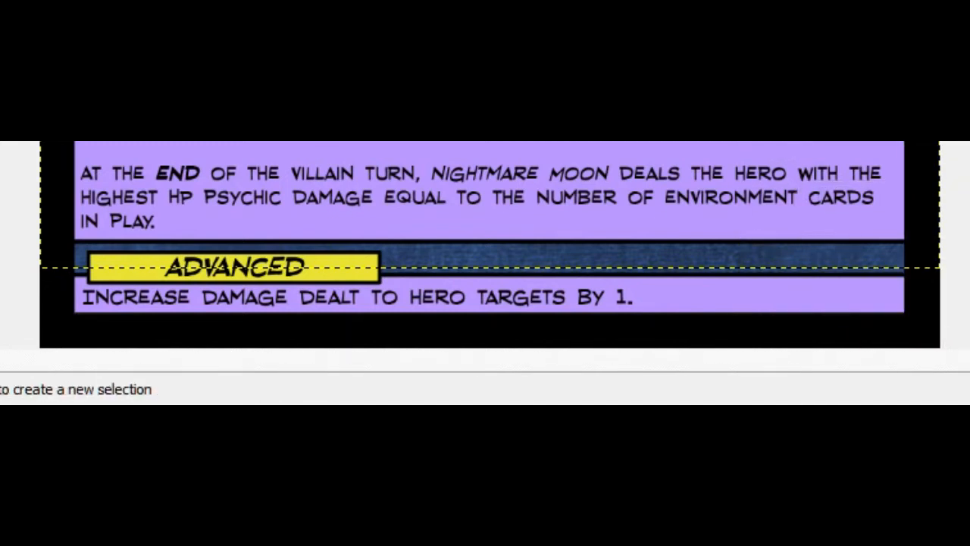
pyautogui.rightClick(713, 209)
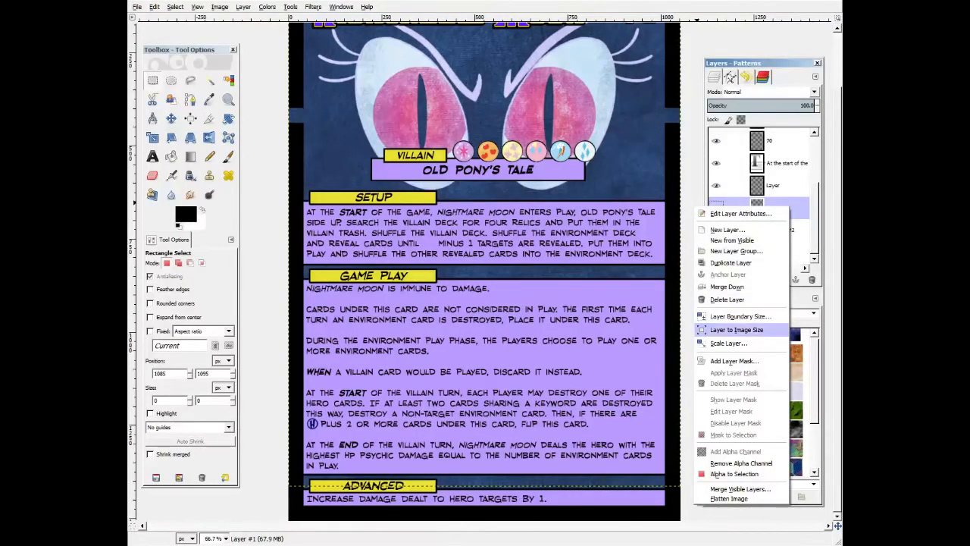
pyautogui.click(737, 330)
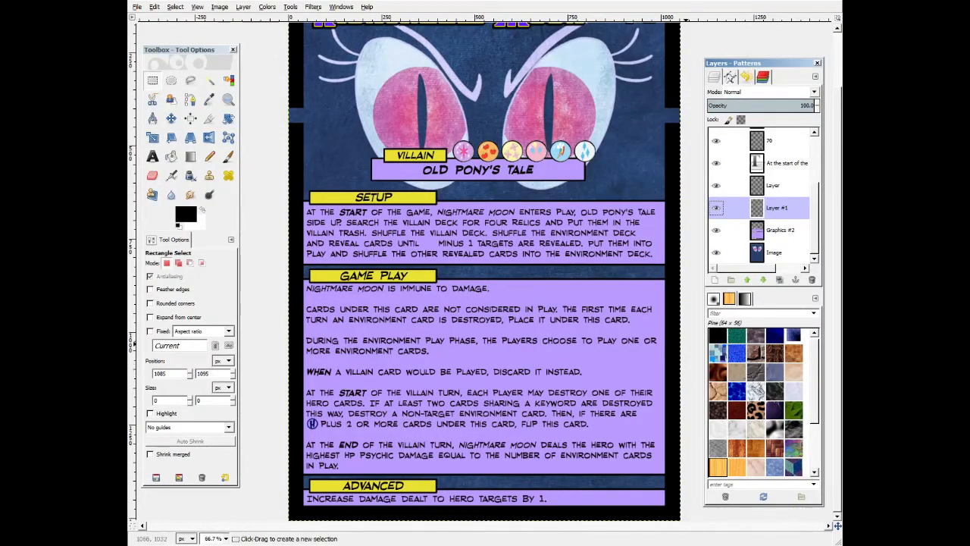
# Copy a section of the card's left border beside the Villain panel and adjust selections along the side edges.
pyautogui.moveTo(276, 130); pyautogui.dragTo(340, 198)
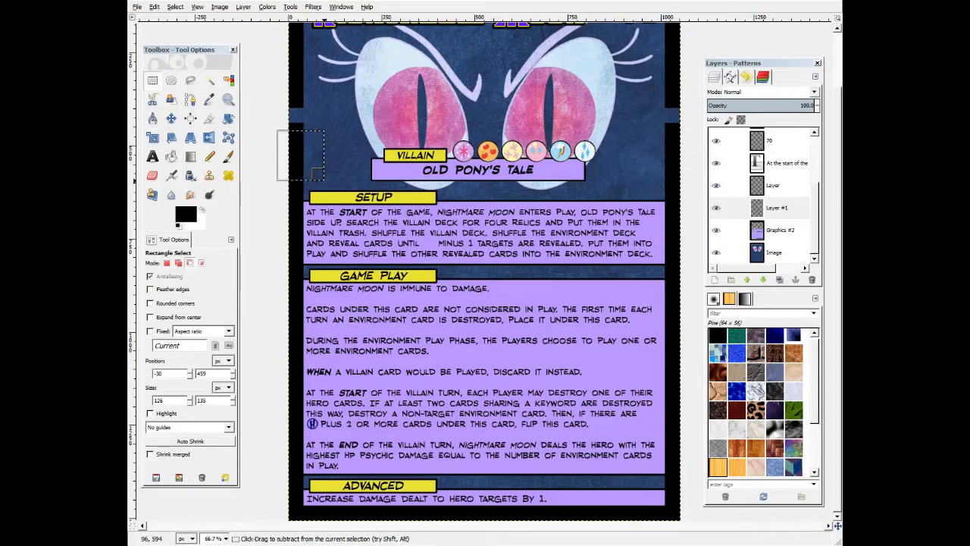
pyautogui.hotkey('ctrl', 'c')
pyautogui.click(781, 230)
pyautogui.moveTo(277, 140); pyautogui.dragTo(324, 179)
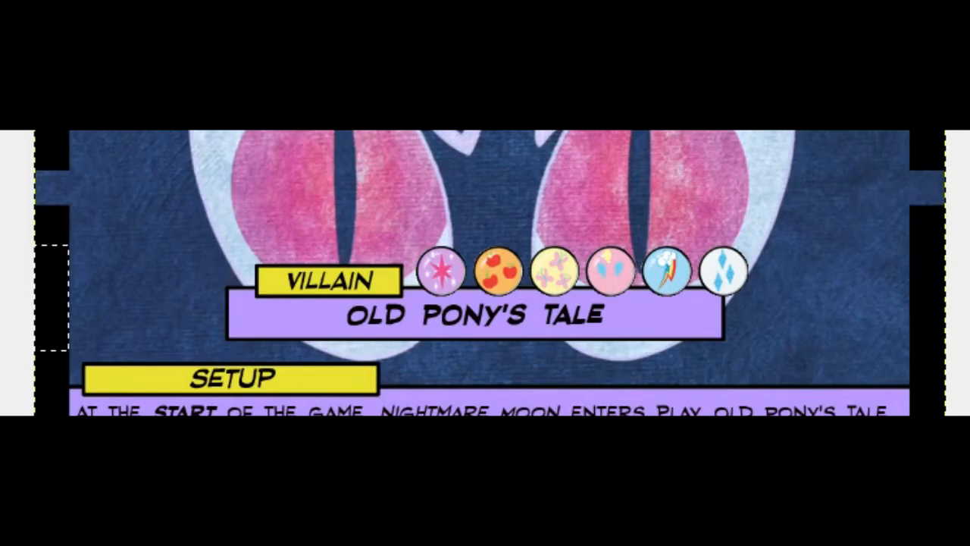
pyautogui.moveTo(74, 298); pyautogui.dragTo(72, 205)
pyautogui.moveTo(923, 299); pyautogui.dragTo(923, 196)
pyautogui.click(964, 311)
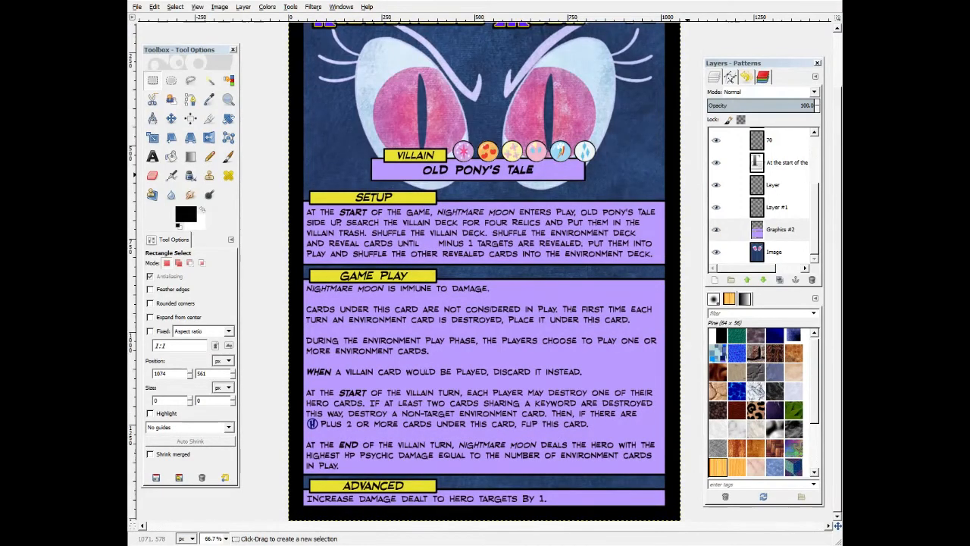
# Toggle the Graphics #2 layer's visibility to check the background, then select the Layer layer.
pyautogui.click(771, 252)
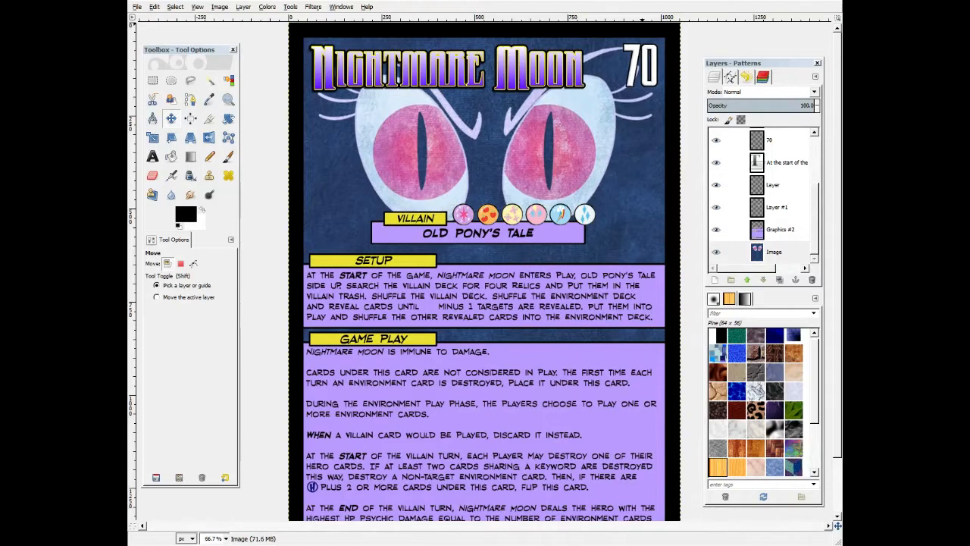
pyautogui.scroll(-3, 265, 197)
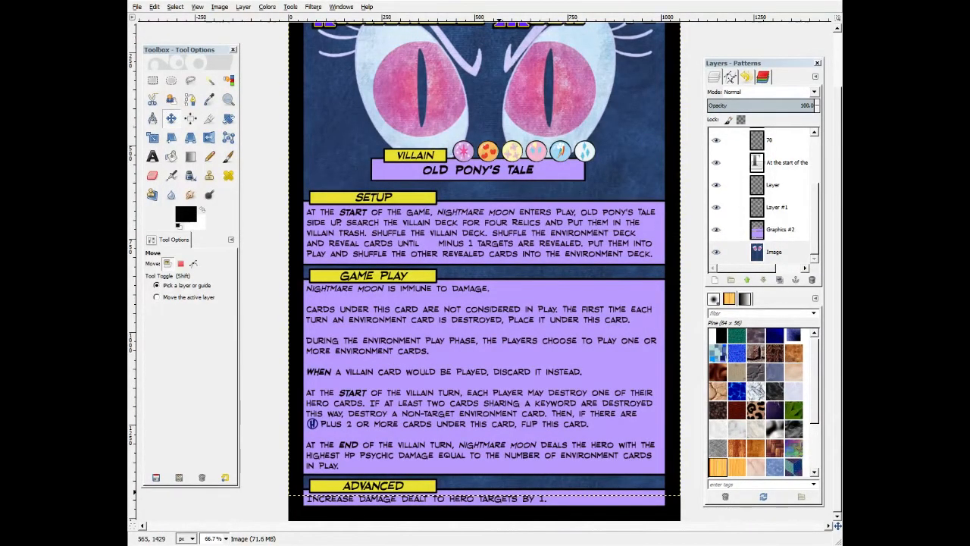
pyautogui.press('r')
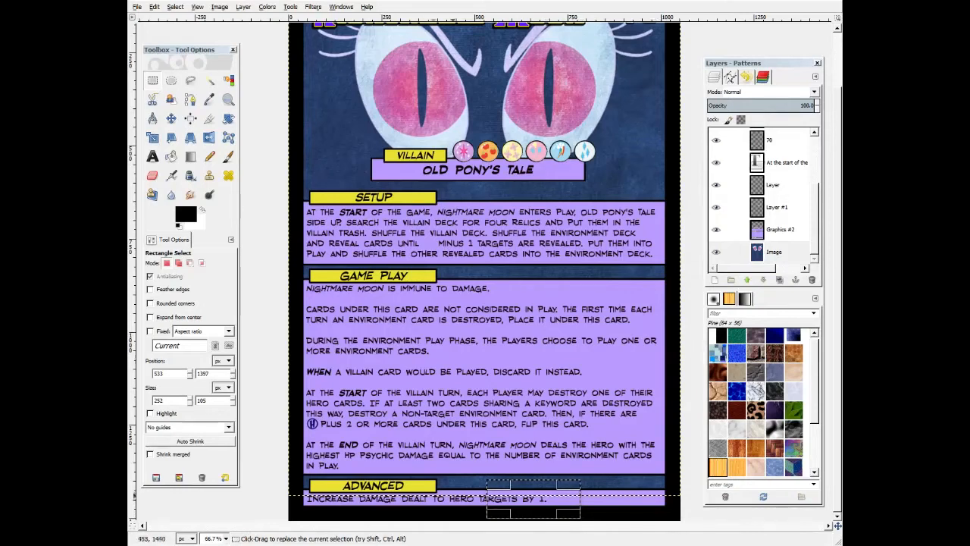
pyautogui.click(270, 452)
pyautogui.click(716, 230)
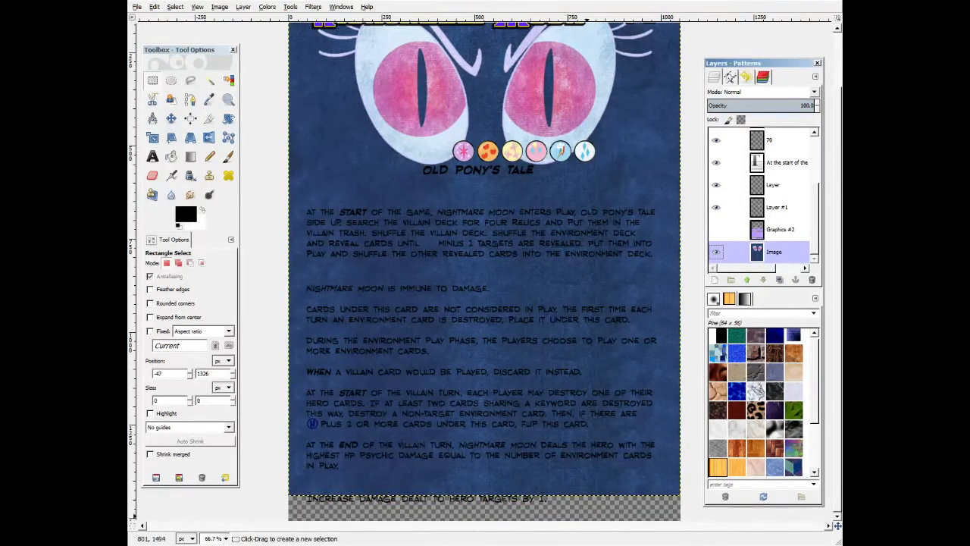
pyautogui.click(716, 229)
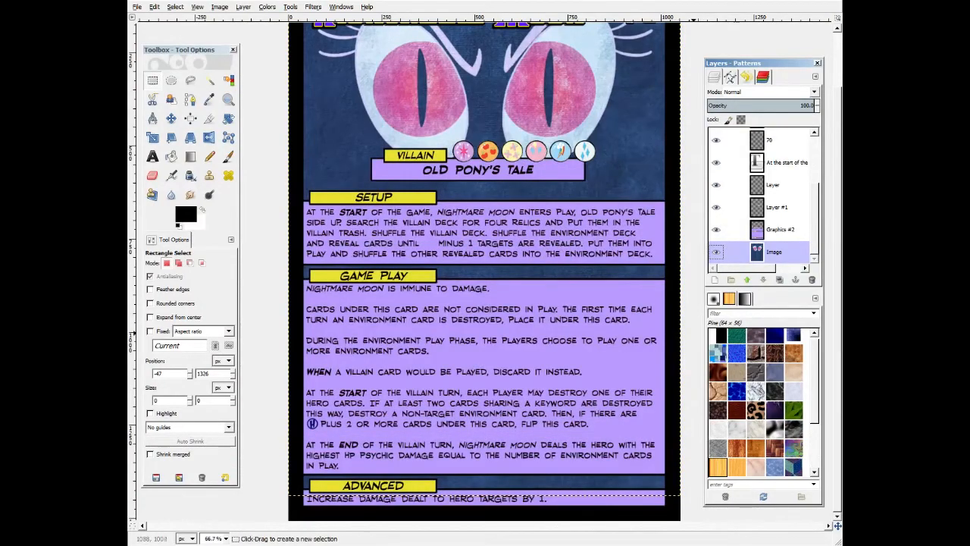
pyautogui.scroll(2, 484, 272)
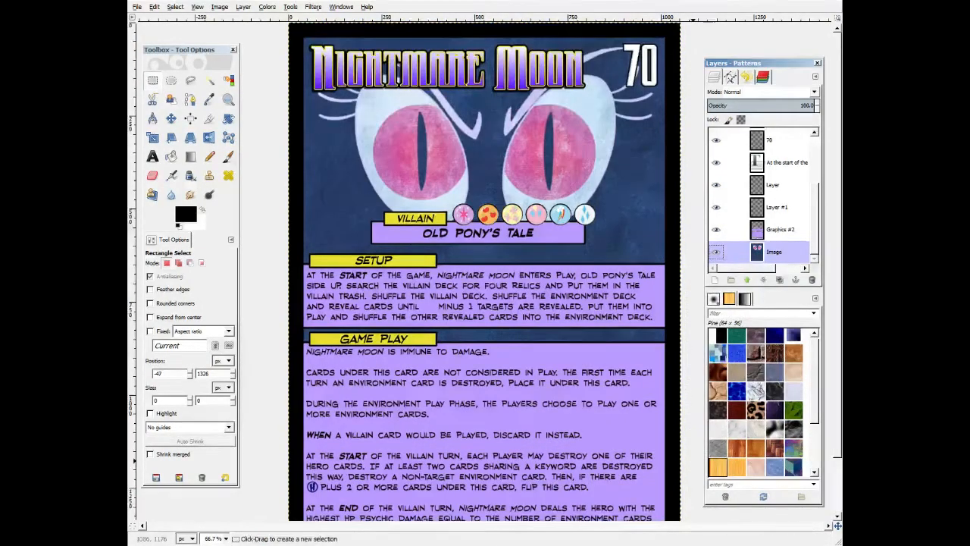
pyautogui.click(772, 185)
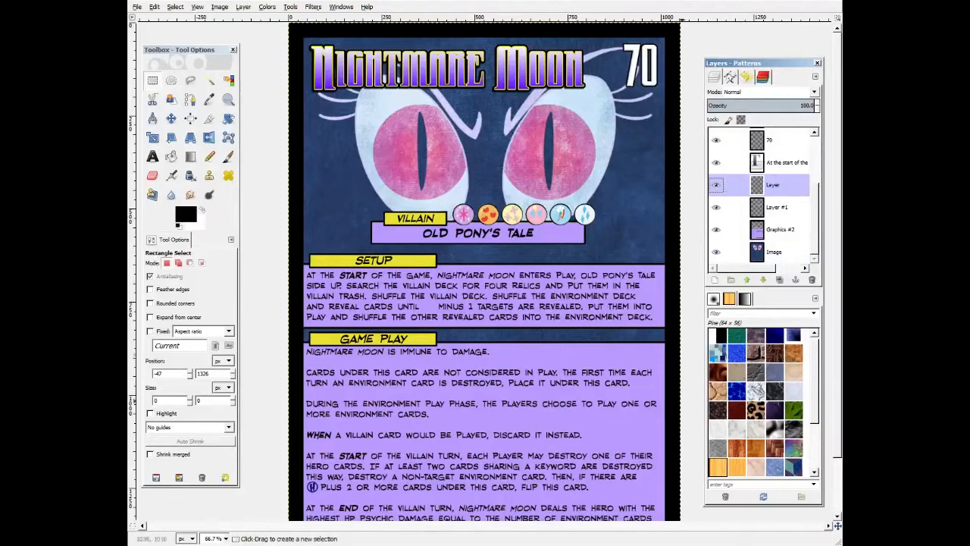
# Copy an H icon from the rules text and paste it into the blank before "minus 1" in the Setup text.
pyautogui.moveTo(301, 475); pyautogui.dragTo(322, 498)
pyautogui.hotkey('ctrl', 'c')
pyautogui.hotkey('ctrl', 'v')
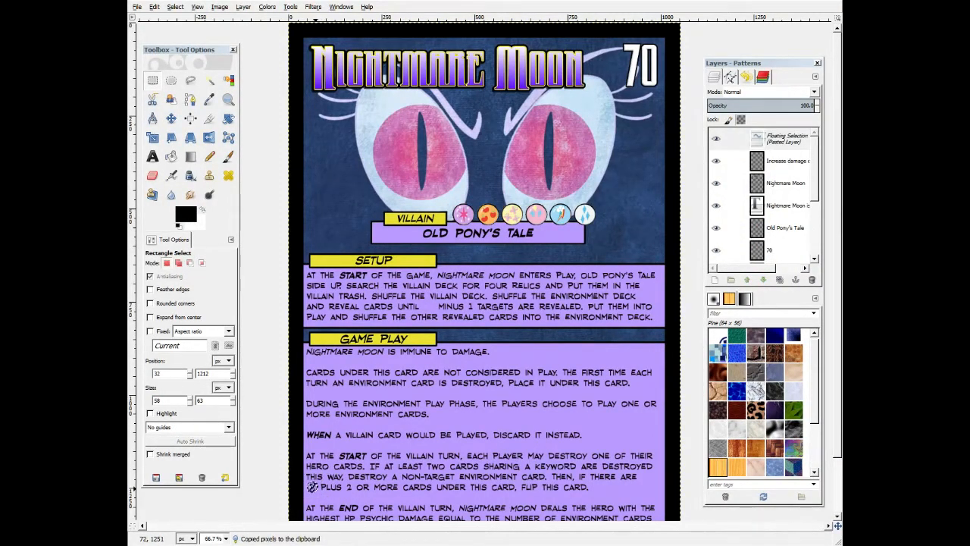
pyautogui.moveTo(312, 488); pyautogui.dragTo(429, 307)
pyautogui.click(450, 350)
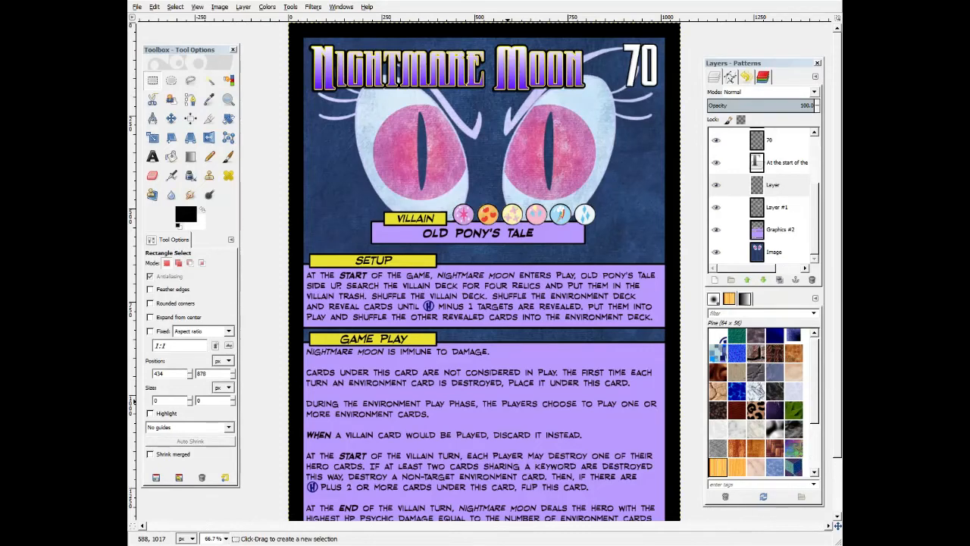
pyautogui.scroll(-2, 485, 303)
pyautogui.scroll(2, 508, 338)
pyautogui.scroll(-2, 507, 339)
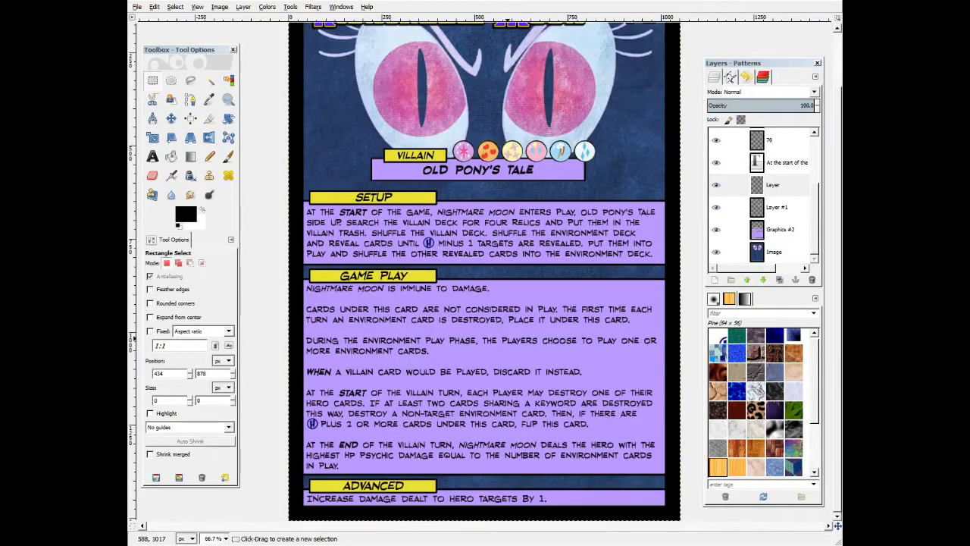
pyautogui.scroll(2, 485, 273)
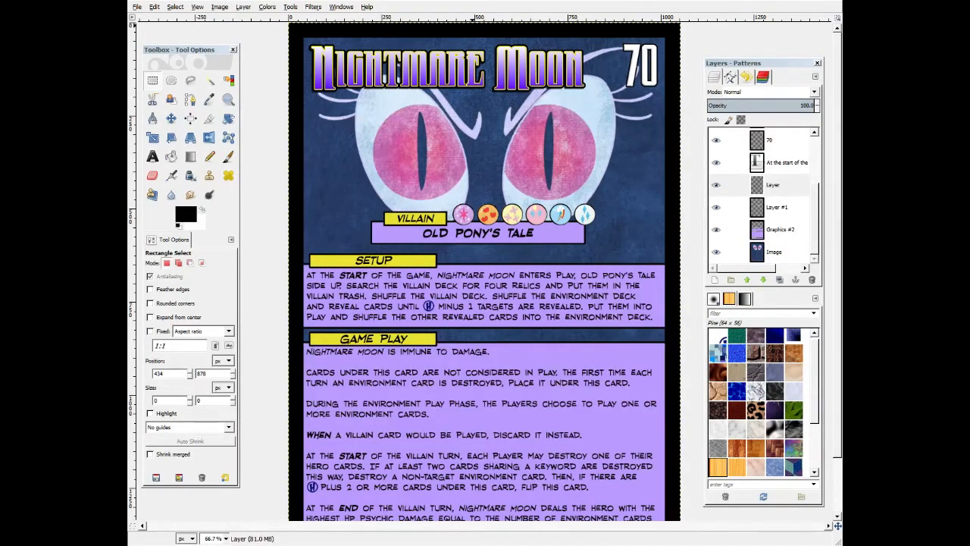
# Export the card as nmm-front.psd, replacing the existing file, and export it again as nmm-front.png.
pyautogui.hotkey('ctrl', 'shift', 'e')
pyautogui.press('Return')
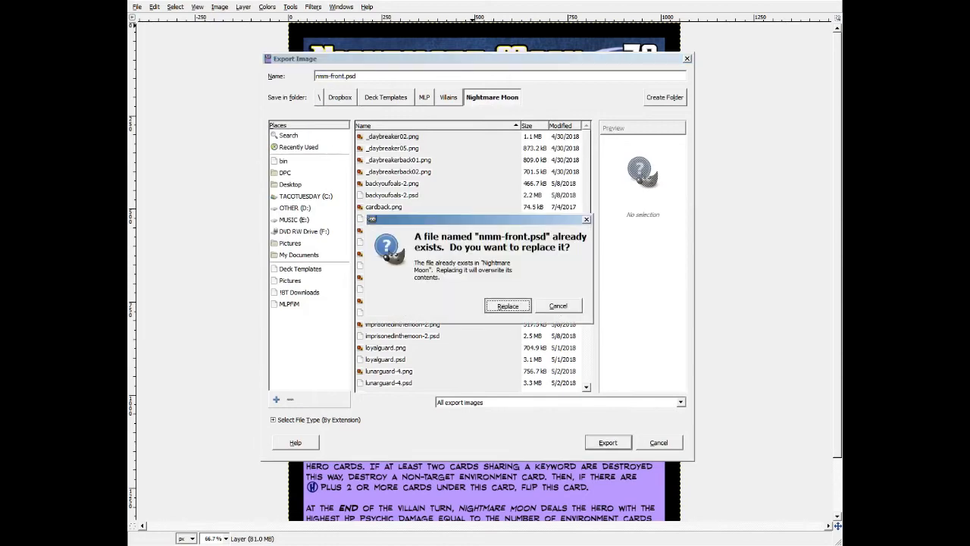
pyautogui.press('Return')
pyautogui.hotkey('ctrl', 'shift', 'e')
pyautogui.press('End')
pyautogui.press('BackSpace')
pyautogui.press('Return')
pyautogui.press('Return')
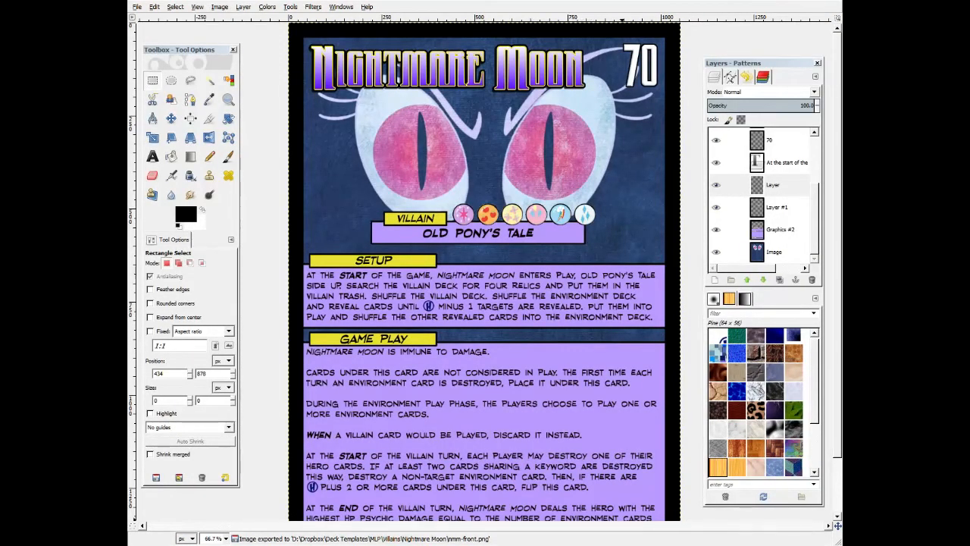
# Open the blank villain card template and undo its last fill.
pyautogui.hotkey('ctrl', 'o')
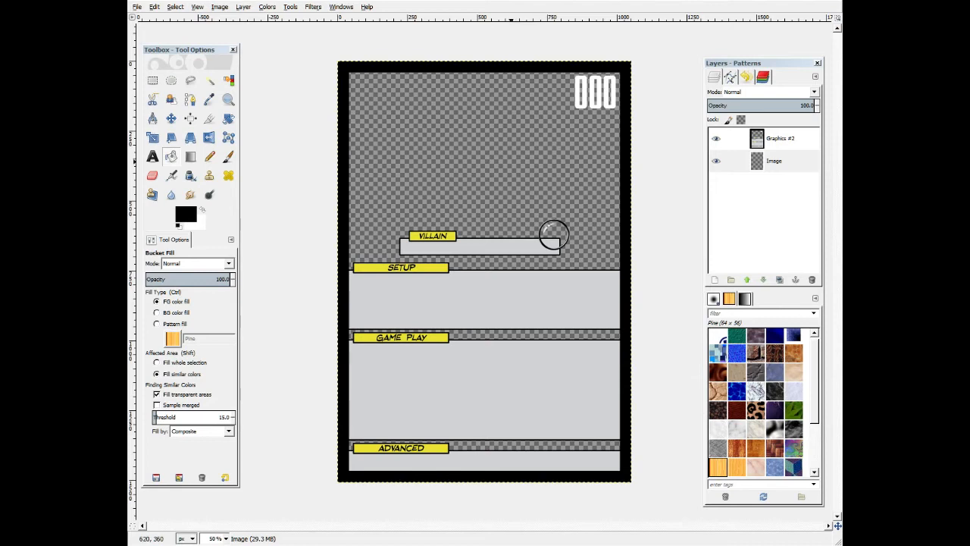
pyautogui.hotkey('ctrl', 'z')
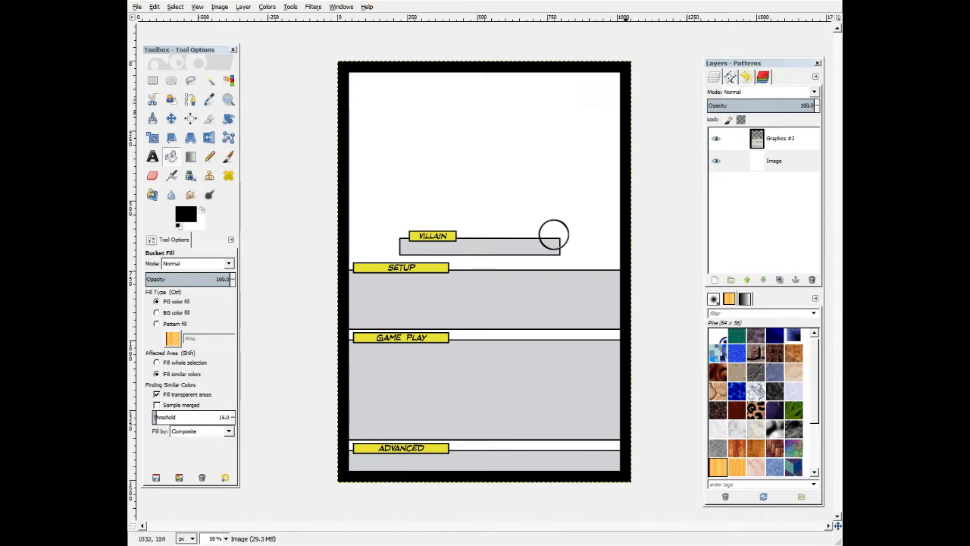
# Add the title text KILLAZOD in Destroy Earth BB at size 150 across the card's top.
pyautogui.press('t')
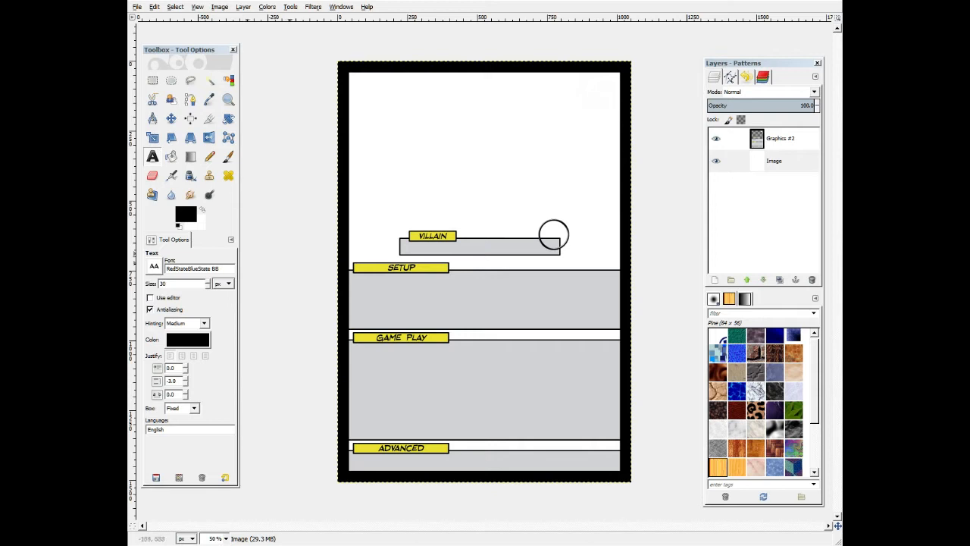
pyautogui.moveTo(221, 269); pyautogui.dragTo(164, 269)
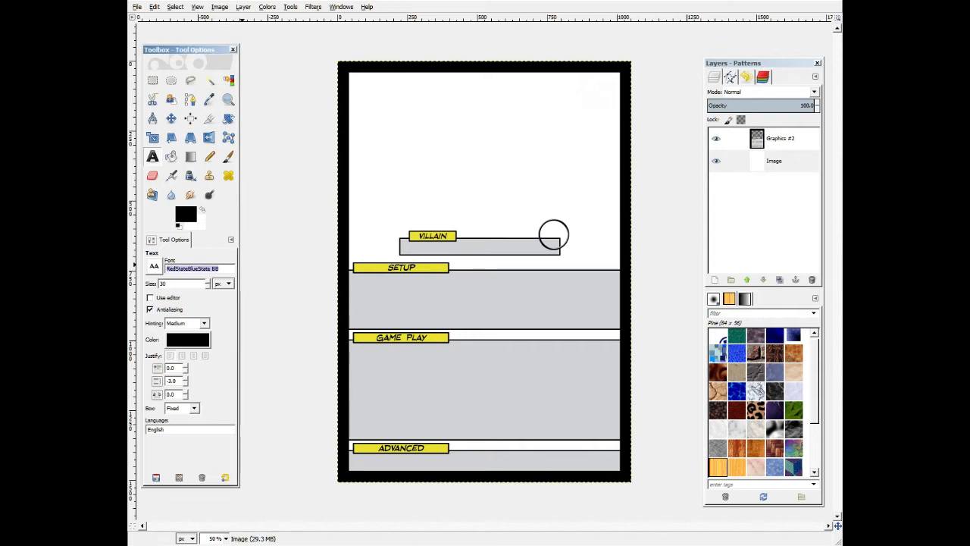
pyautogui.write('d')
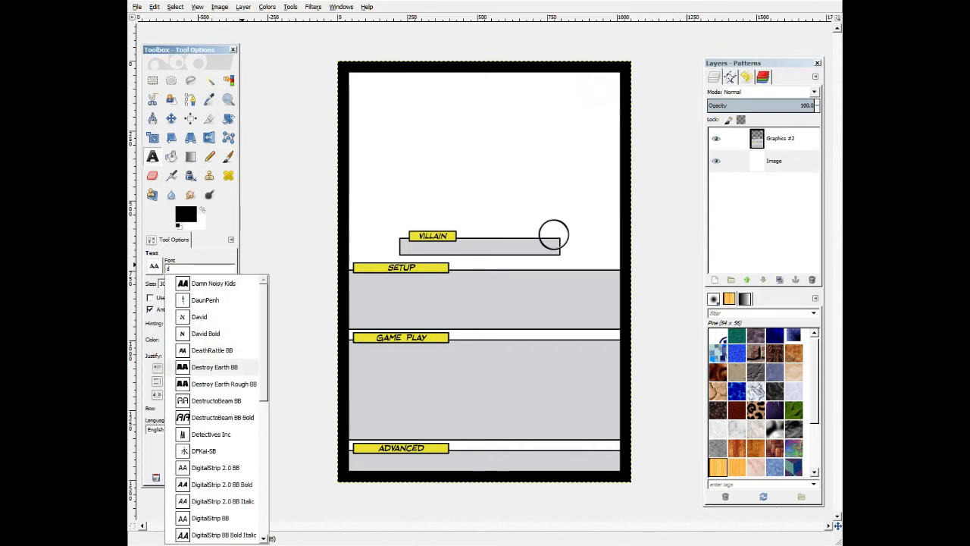
pyautogui.click(214, 366)
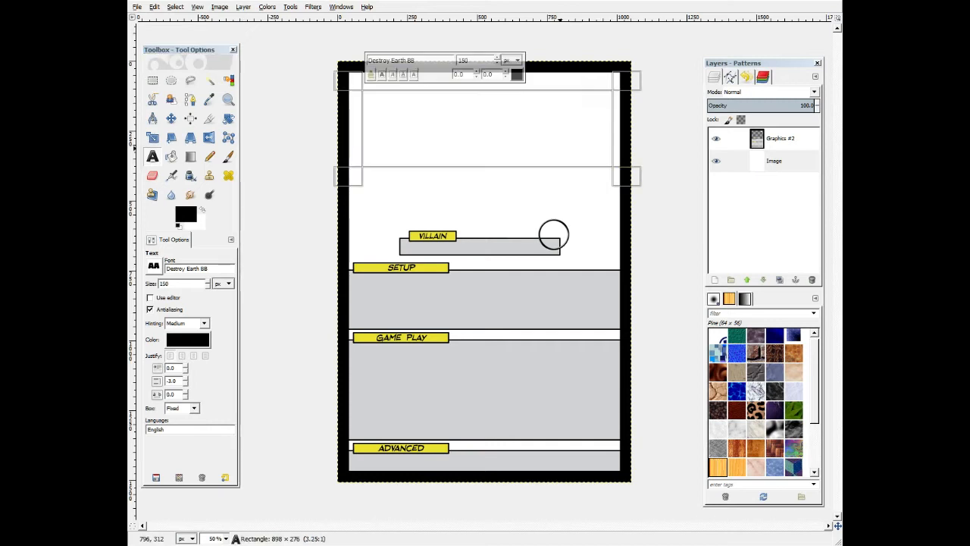
pyautogui.write('Killa')
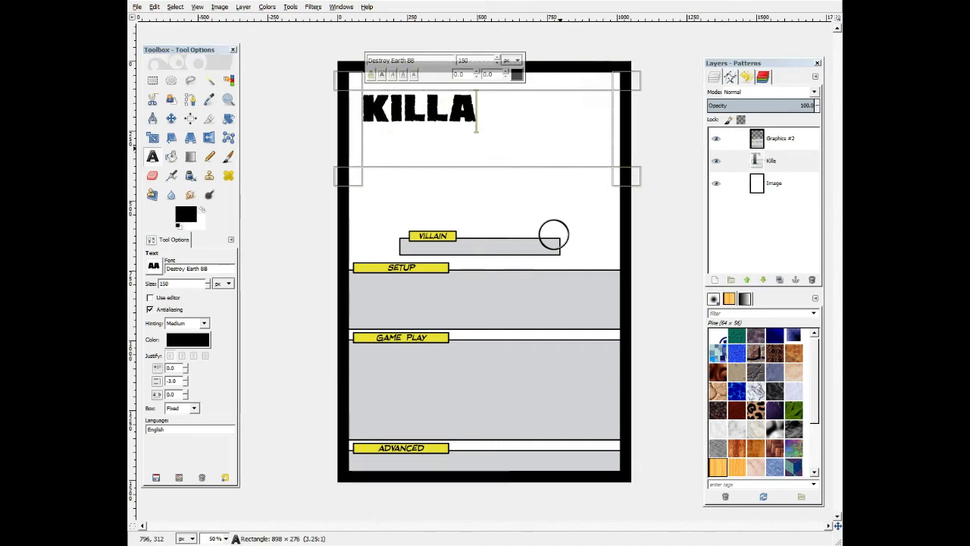
pyautogui.write('zod')
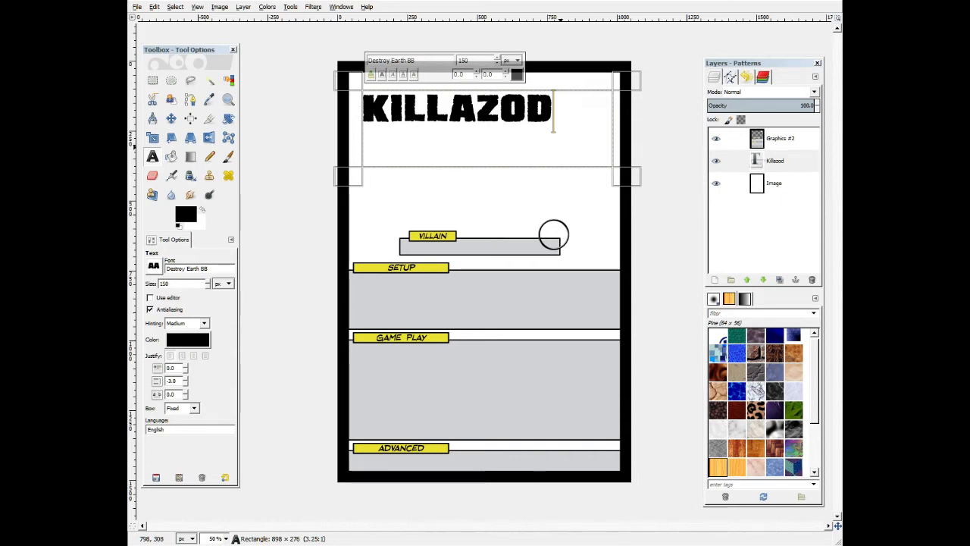
# Load the Killazod text as a selection and apply a Perspective transform that slants the letters.
pyautogui.rightClick(771, 162)
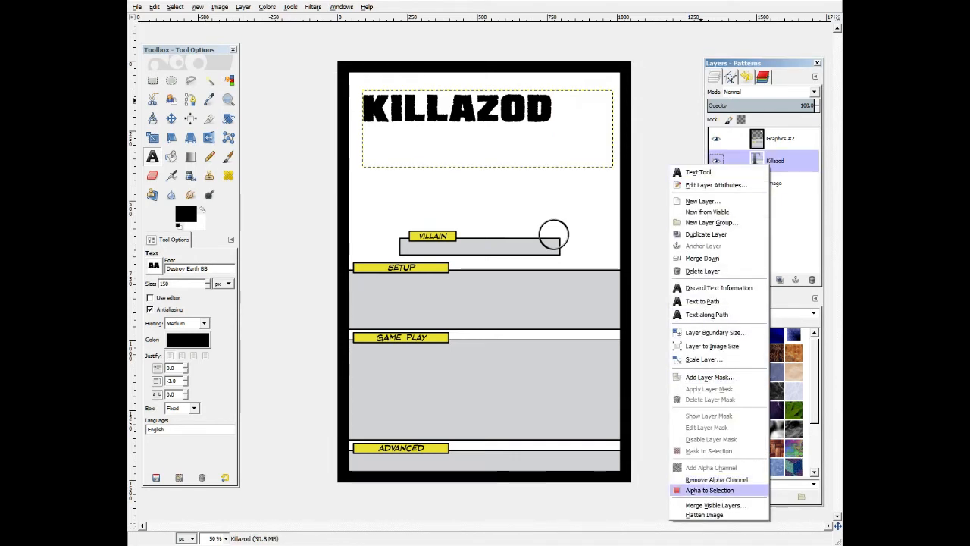
pyautogui.click(713, 489)
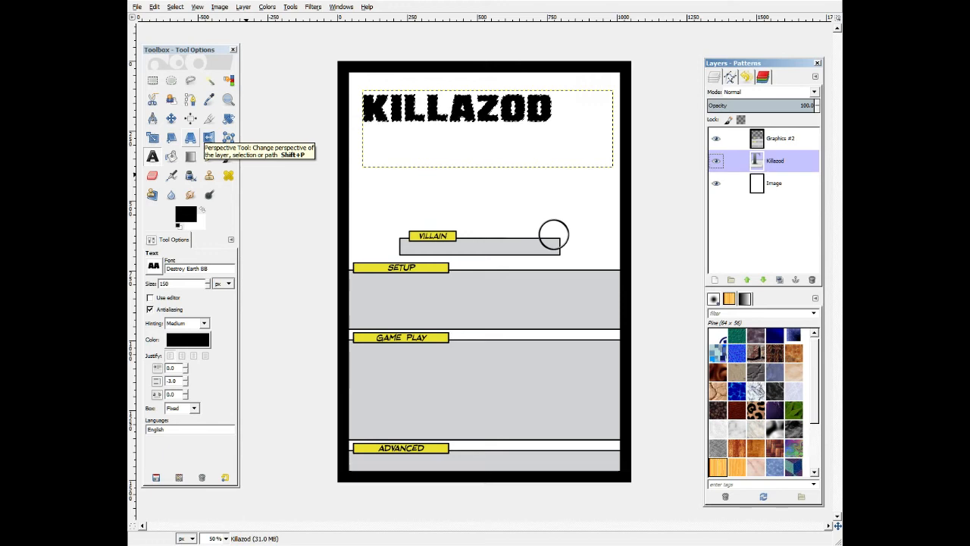
pyautogui.click(190, 137)
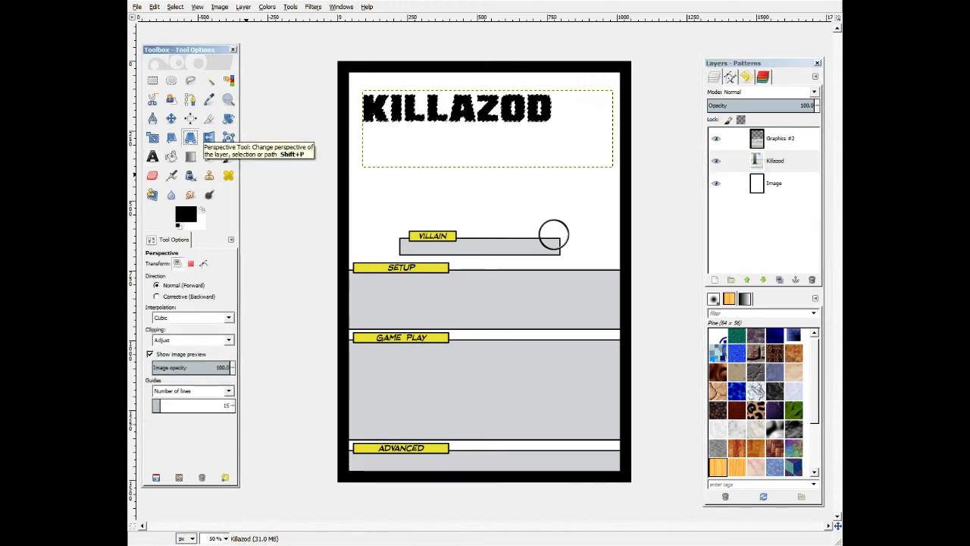
pyautogui.click(406, 114)
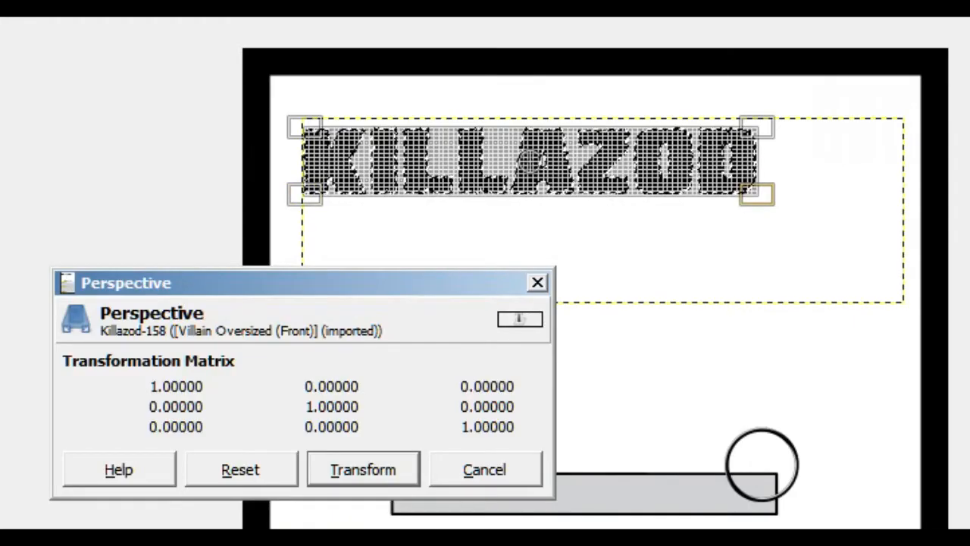
pyautogui.moveTo(552, 122); pyautogui.dragTo(546, 124)
pyautogui.moveTo(744, 199); pyautogui.dragTo(730, 194)
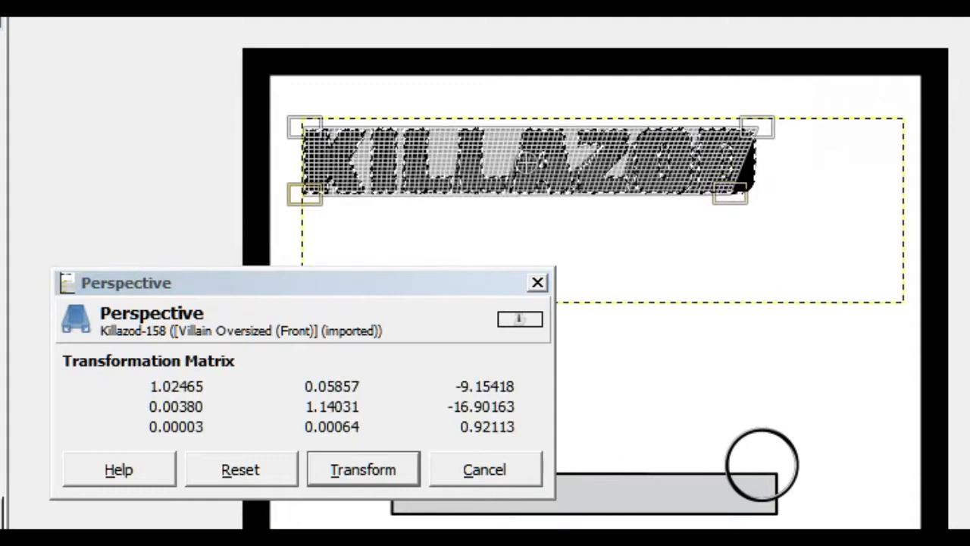
pyautogui.moveTo(305, 195); pyautogui.dragTo(349, 192)
pyautogui.moveTo(730, 194); pyautogui.dragTo(721, 197)
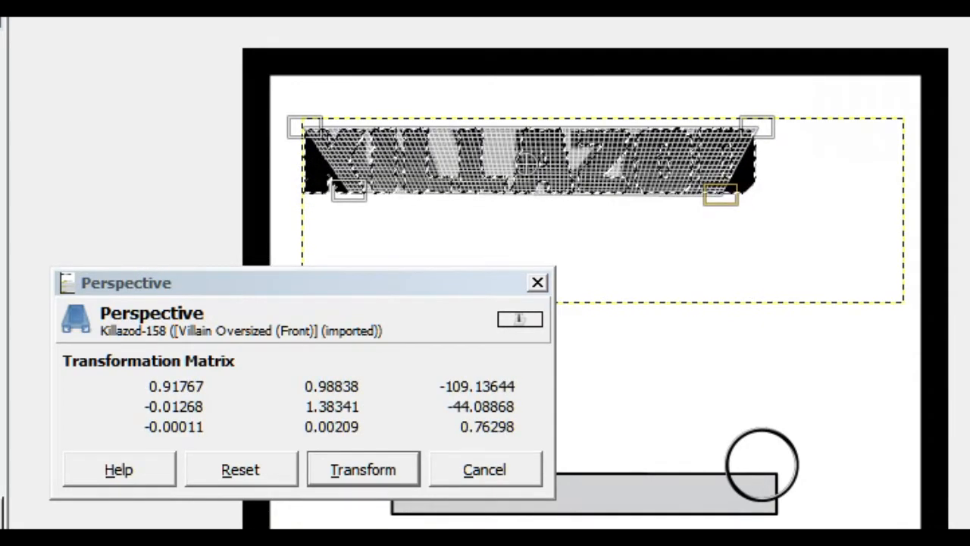
pyautogui.click(363, 470)
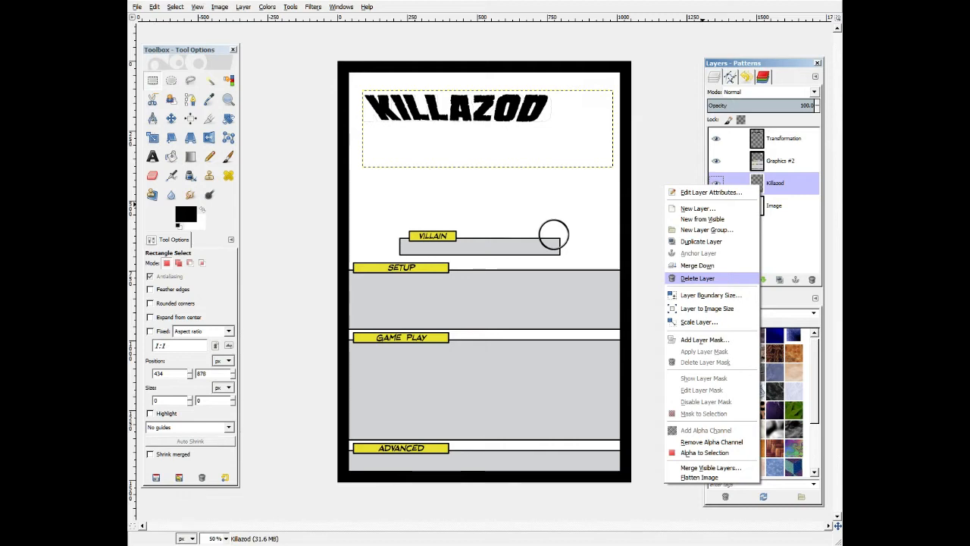
# Delete the original Killazod text layer and load the Transformation layer's alpha as a selection.
pyautogui.click(697, 278)
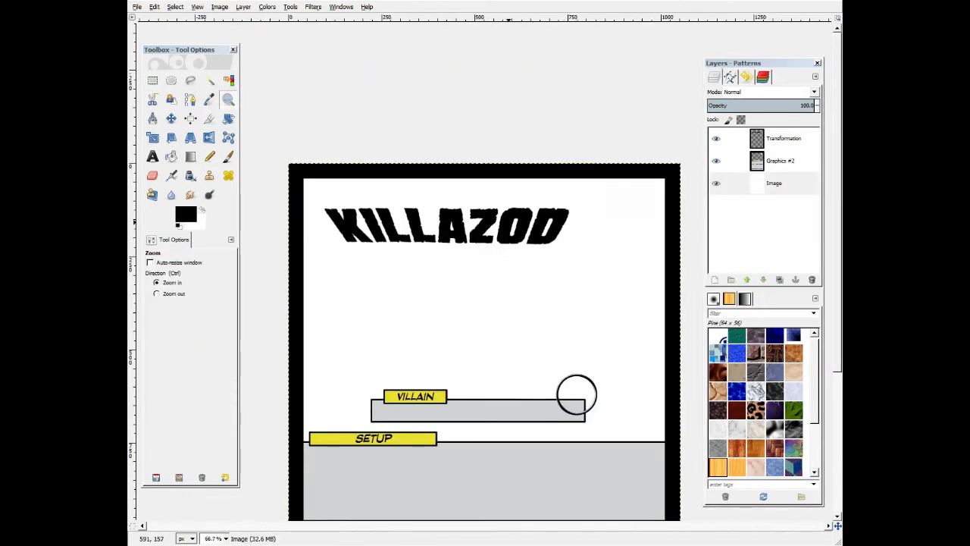
pyautogui.scroll(-3, 515, 223)
pyautogui.rightClick(763, 135)
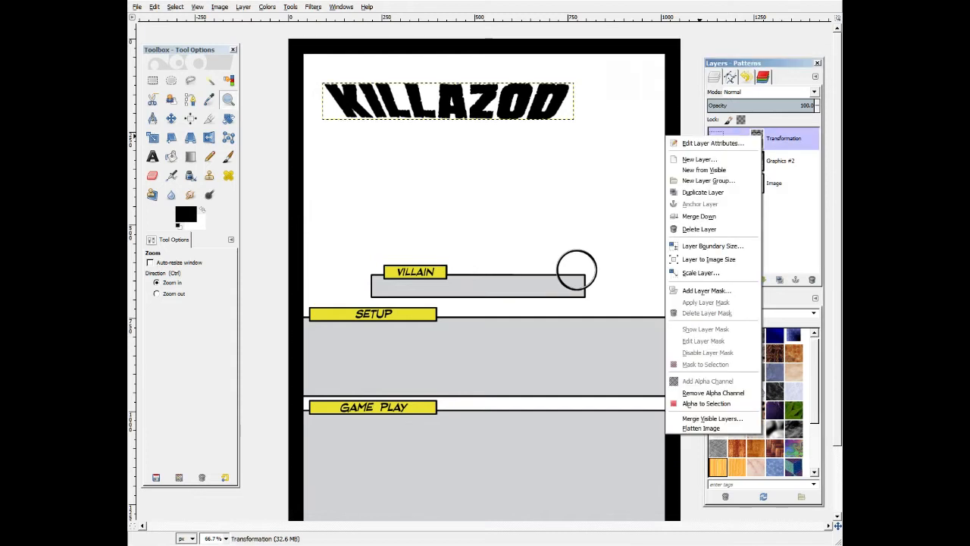
pyautogui.click(705, 402)
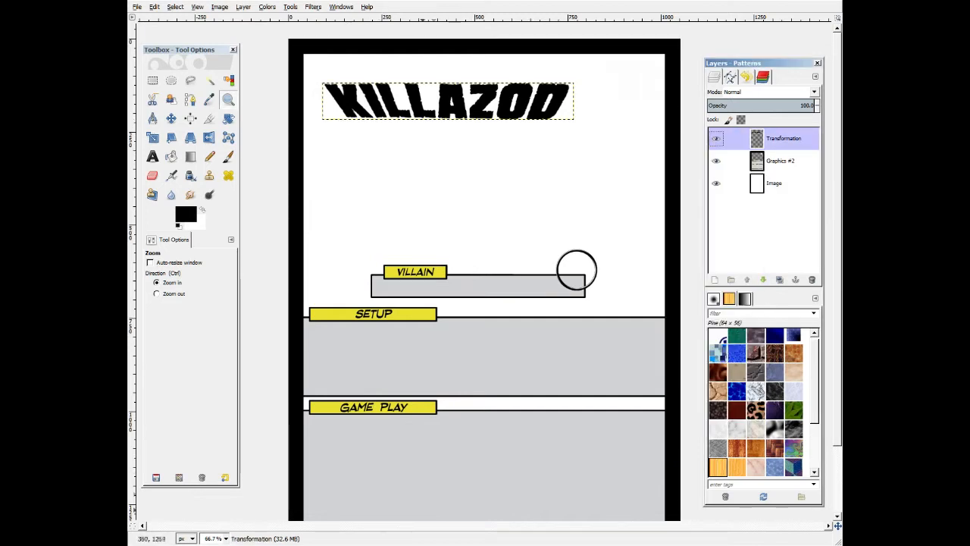
# Open another card template and switch between the open card images to compare them.
pyautogui.hotkey('alt', 'Tab')
pyautogui.hotkey('alt', 'Tab')
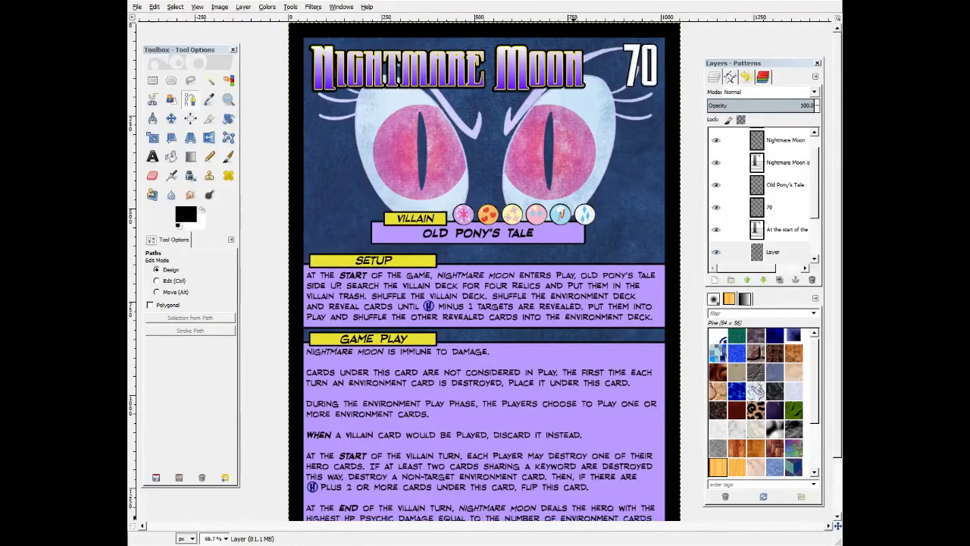
pyautogui.hotkey('ctrl', 'o')
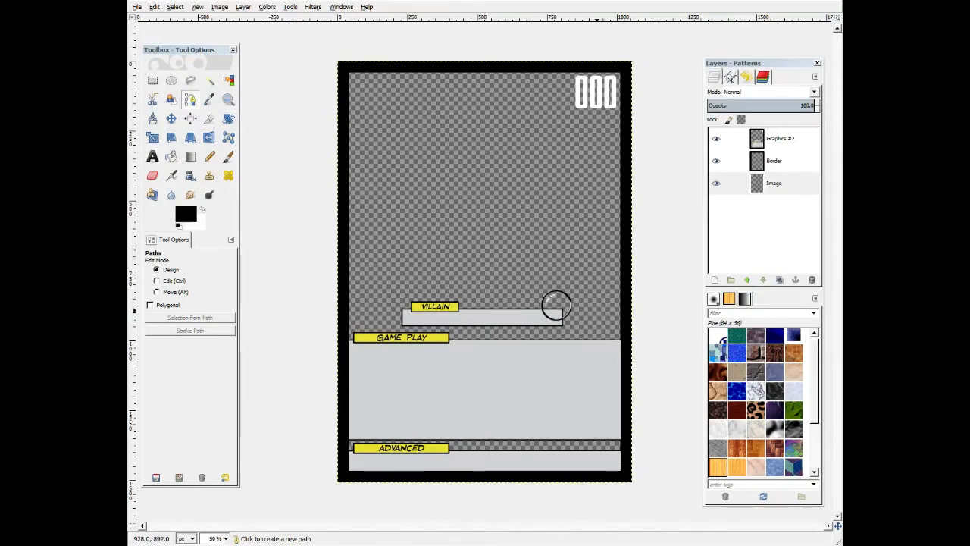
pyautogui.hotkey('alt', 'Tab')
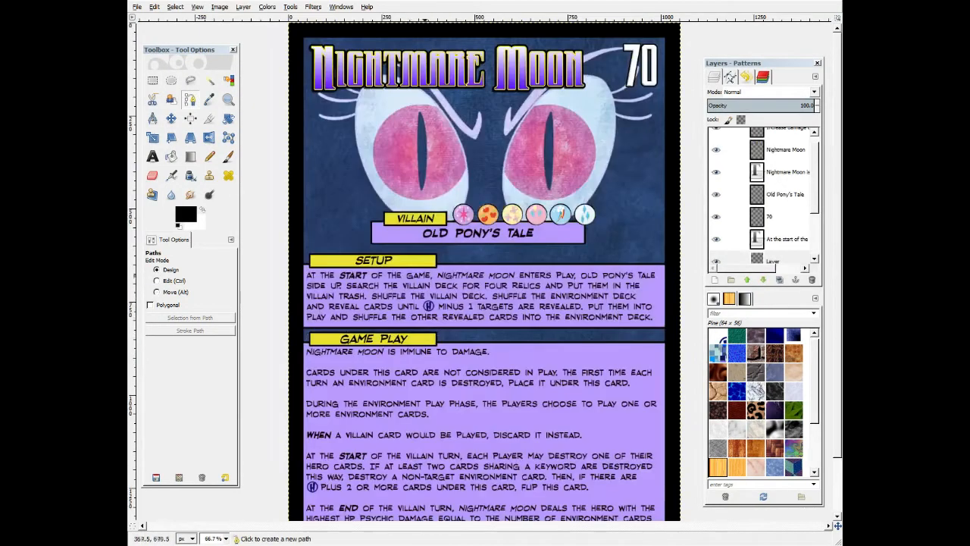
pyautogui.hotkey('alt', 'Tab')
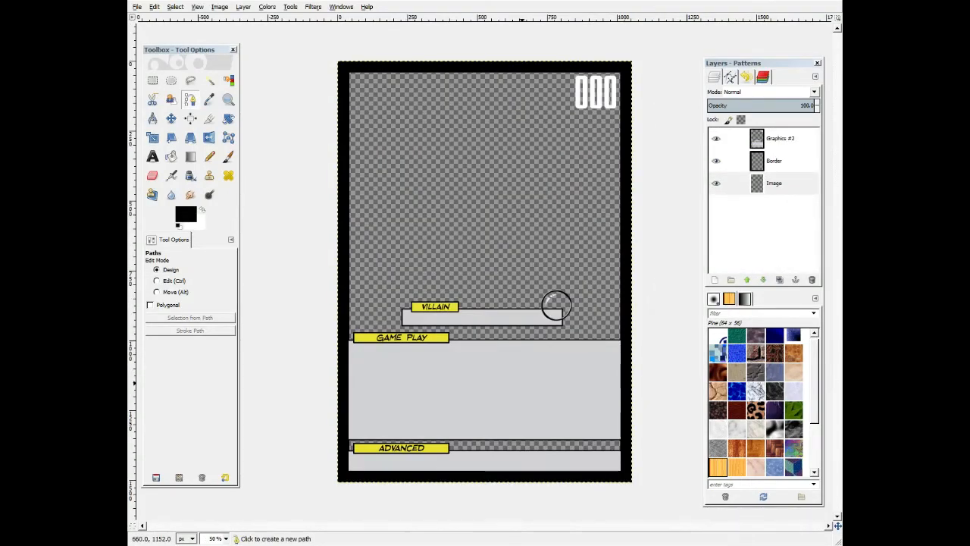
pyautogui.hotkey('alt', 'Tab')
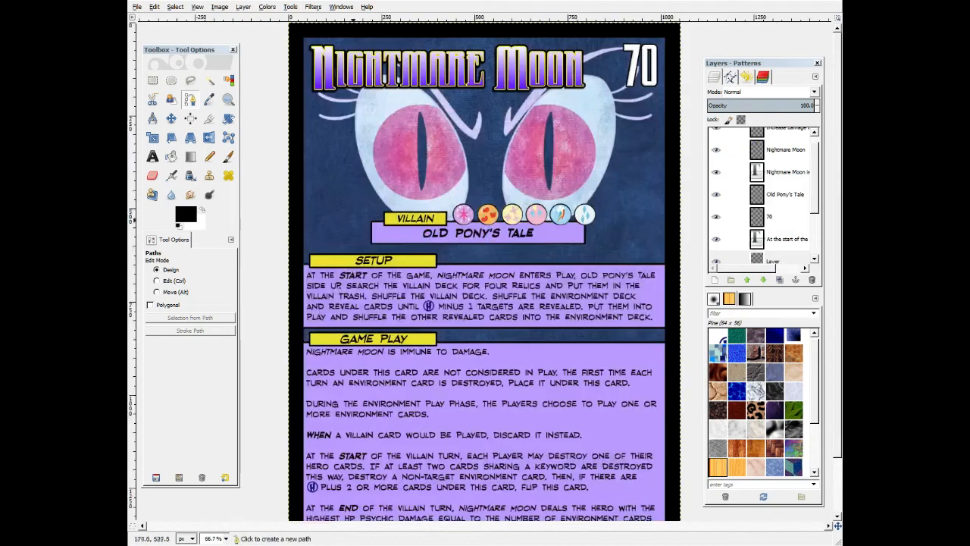
pyautogui.hotkey('alt', 'Tab')
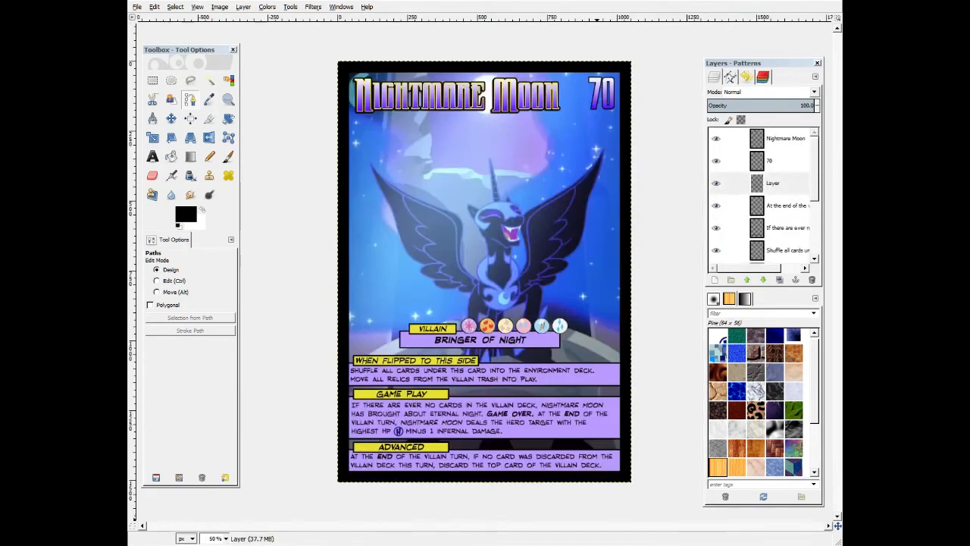
# Zoom and pan across the Nightmare Moon back card, inspecting its text panels and layers.
pyautogui.scroll(2, 276, 360)
pyautogui.moveTo(277, 360); pyautogui.dragTo(380, 312)
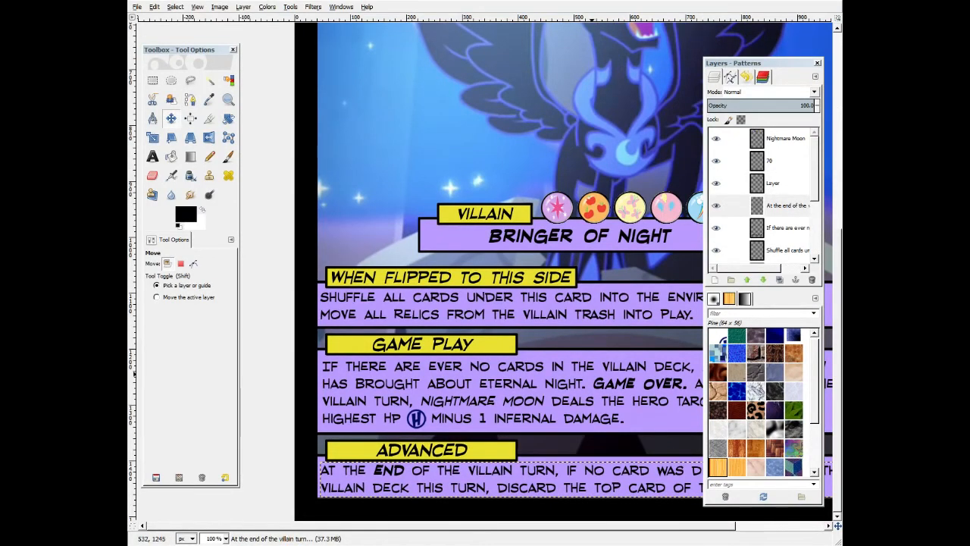
pyautogui.scroll(-1, 570, 438)
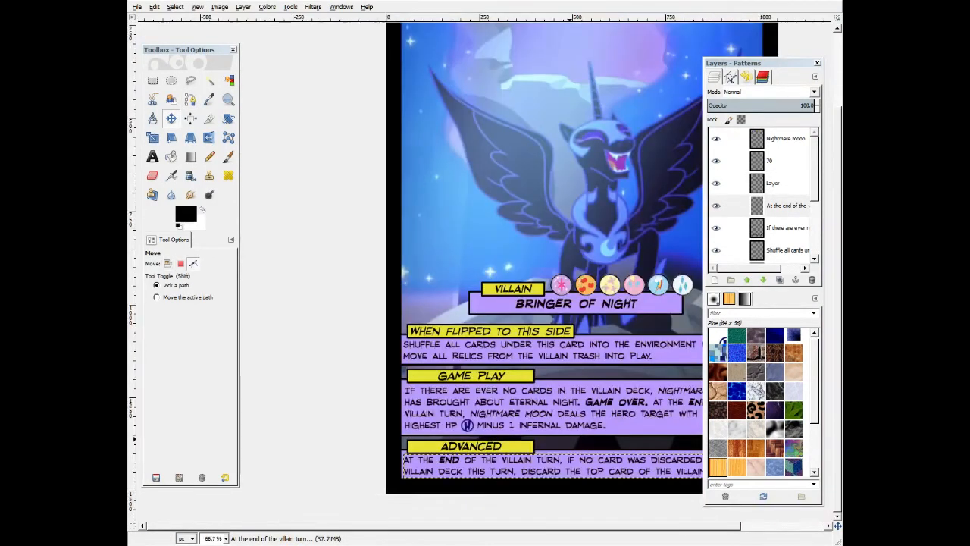
pyautogui.moveTo(563, 525); pyautogui.dragTo(646, 525)
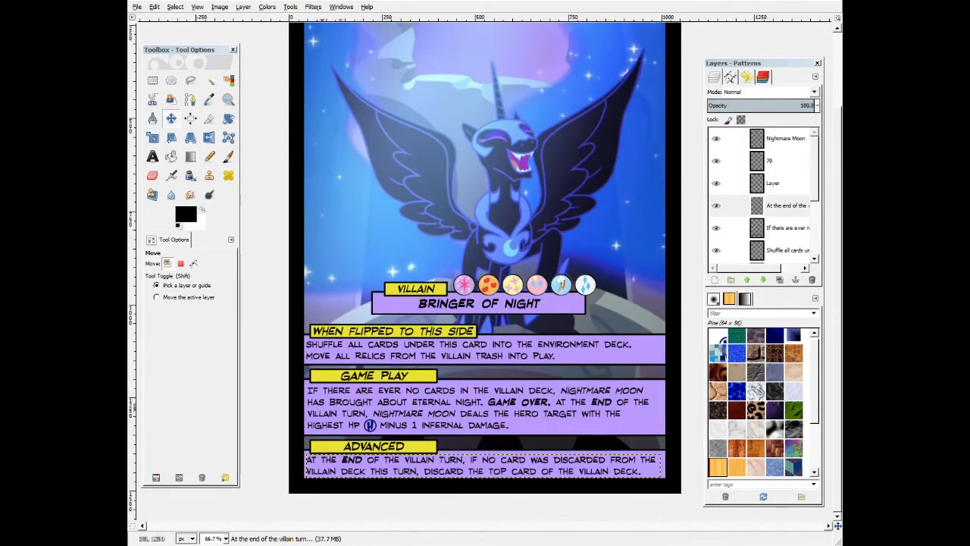
pyautogui.click(780, 250)
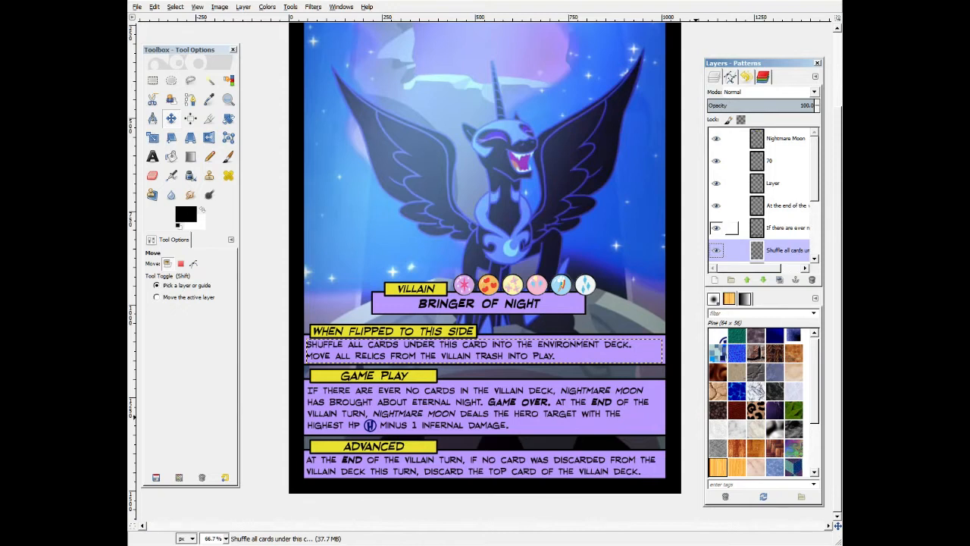
pyautogui.moveTo(757, 267); pyautogui.dragTo(781, 267)
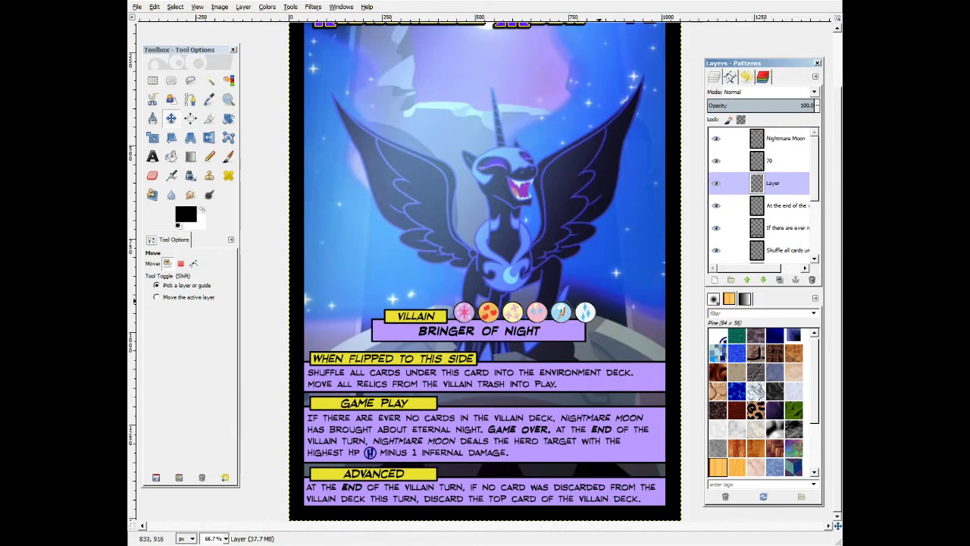
# Delete the selected area around the Setup panel on the Old Pony's Tale card's Graphics #2 layer and deselect.
pyautogui.scroll(3, 485, 273)
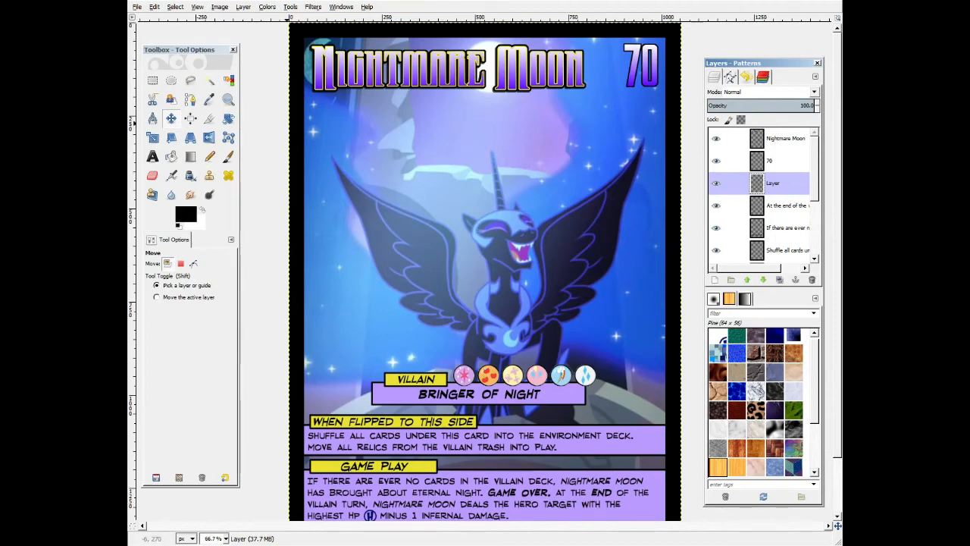
pyautogui.scroll(-3, 485, 273)
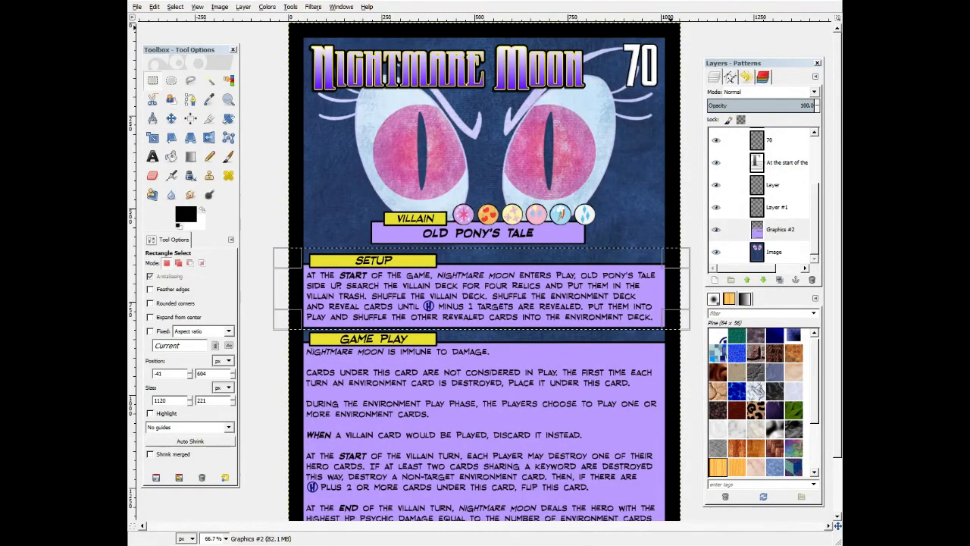
pyautogui.press('Delete')
pyautogui.click(689, 164)
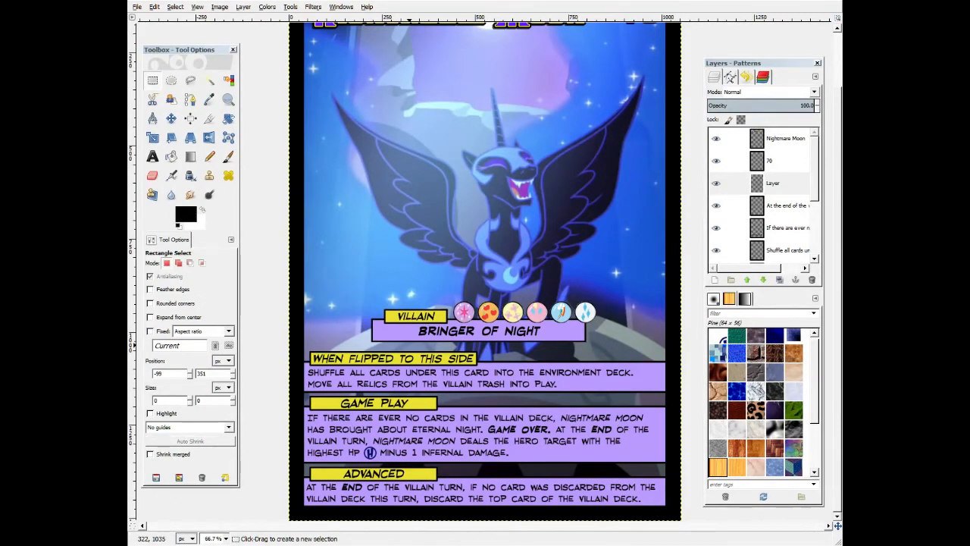
pyautogui.scroll(3, 411, 379)
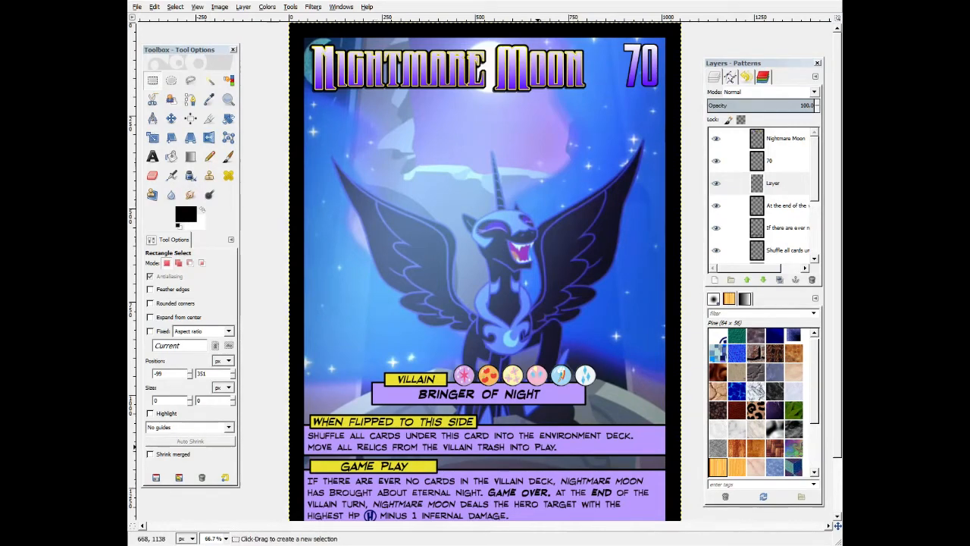
pyautogui.scroll(-3, 542, 436)
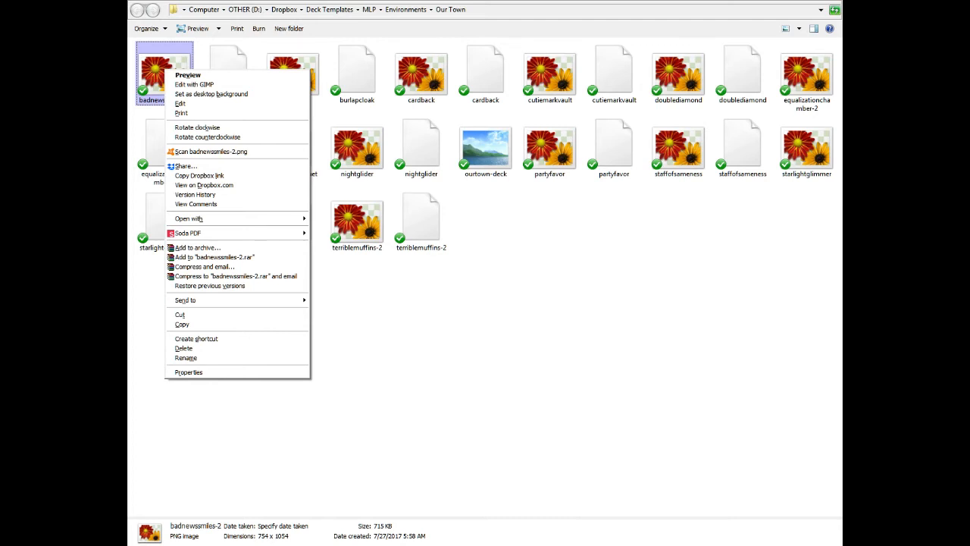
# Copy the Dropbox link for the badnewssmiles-2.png card image.
pyautogui.click(379, 303)
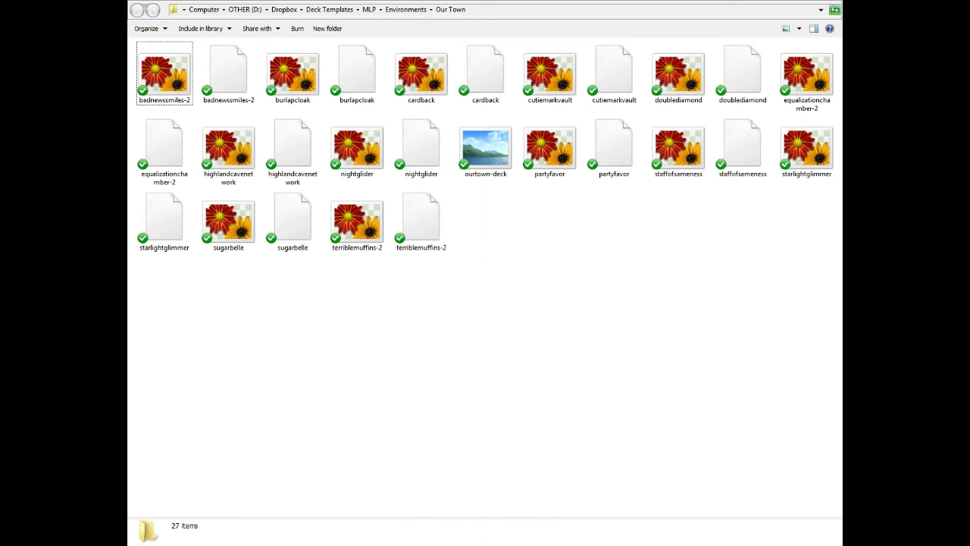
pyautogui.rightClick(169, 74)
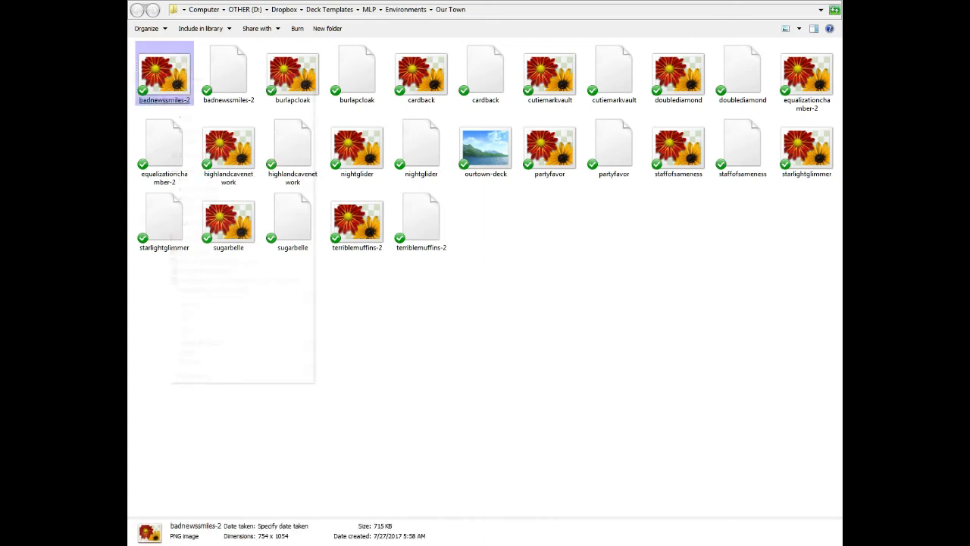
pyautogui.click(202, 179)
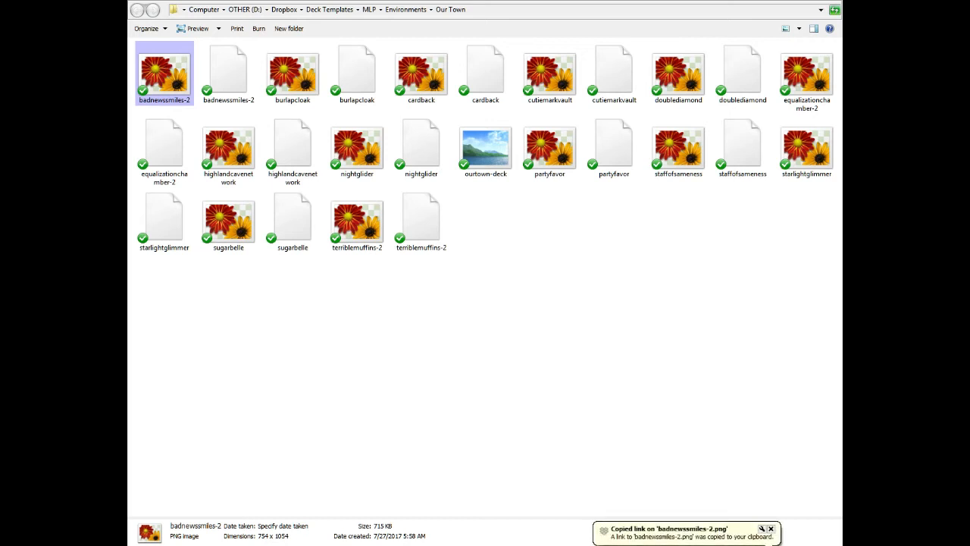
# Paste the Dropbox link into Notepad, change its ending from dl=0 to raw=1, and cut the edited link.
pyautogui.hotkey('alt', 'Tab')
pyautogui.hotkey('ctrl', 'v')
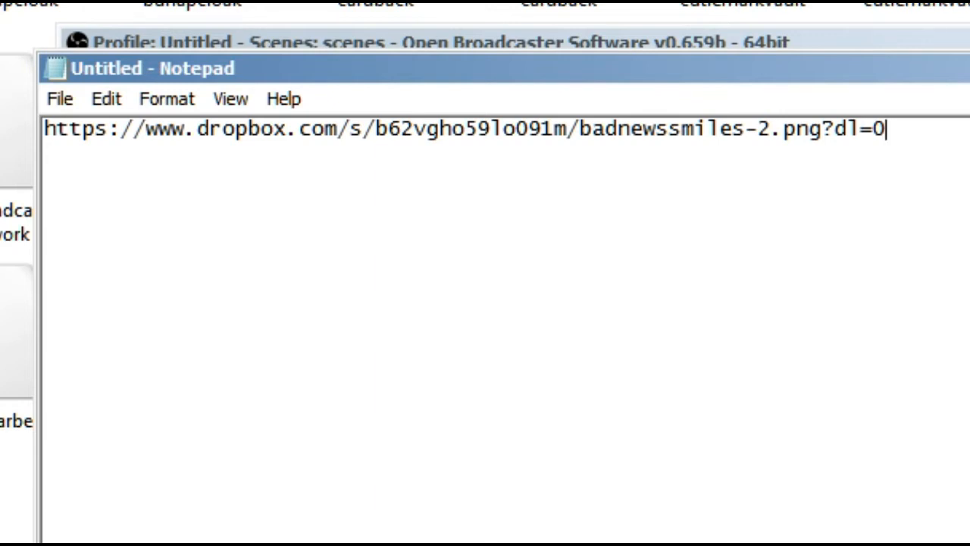
pyautogui.hotkey('shift', 'Left')
pyautogui.hotkey('shift', 'Left')
pyautogui.hotkey('shift', 'Left')
pyautogui.hotkey('shift', 'Left')
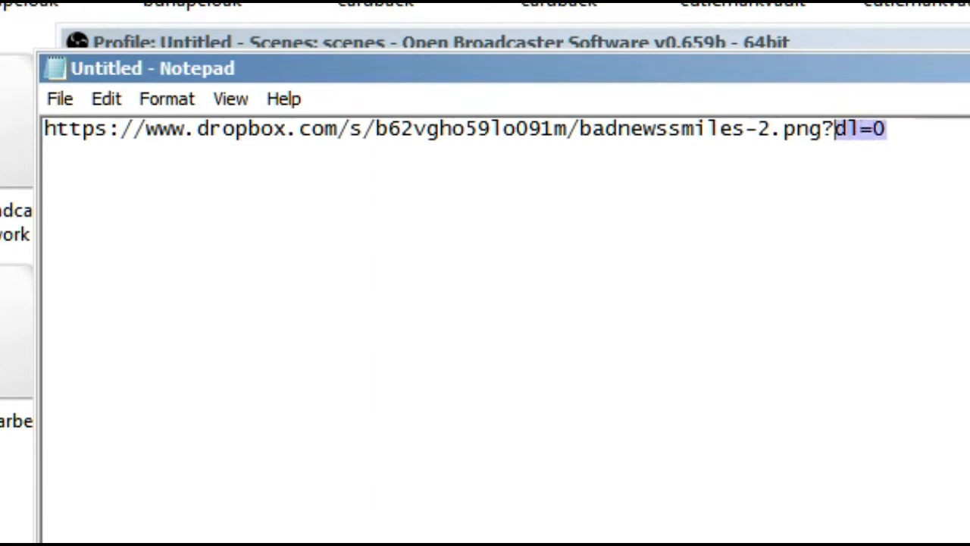
pyautogui.write('raw=1')
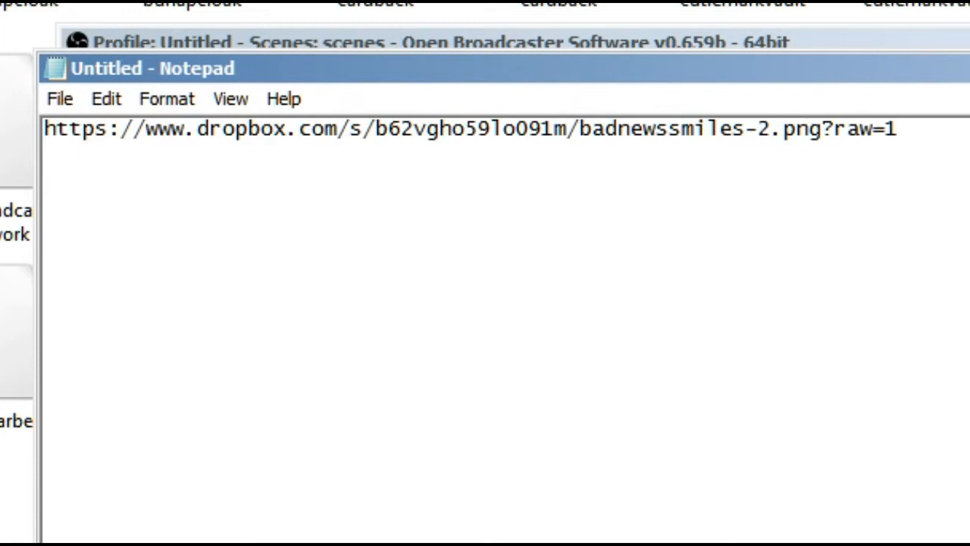
pyautogui.hotkey('ctrl', 'a')
pyautogui.hotkey('ctrl', 'x')
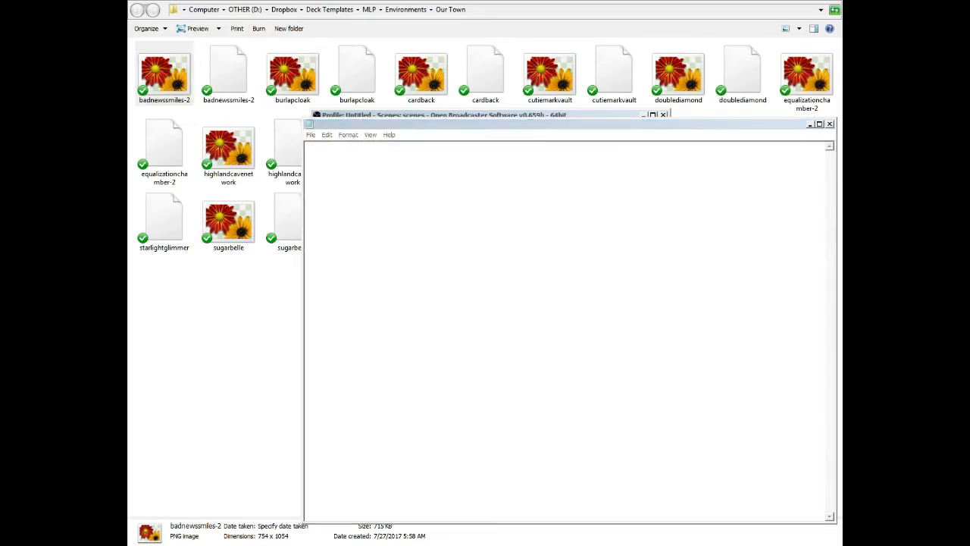
# Navigate the file explorer up to the Dropbox folder and close the explorer window.
pyautogui.hotkey('alt', 'Up')
pyautogui.hotkey('alt', 'Up')
pyautogui.hotkey('alt', 'Up')
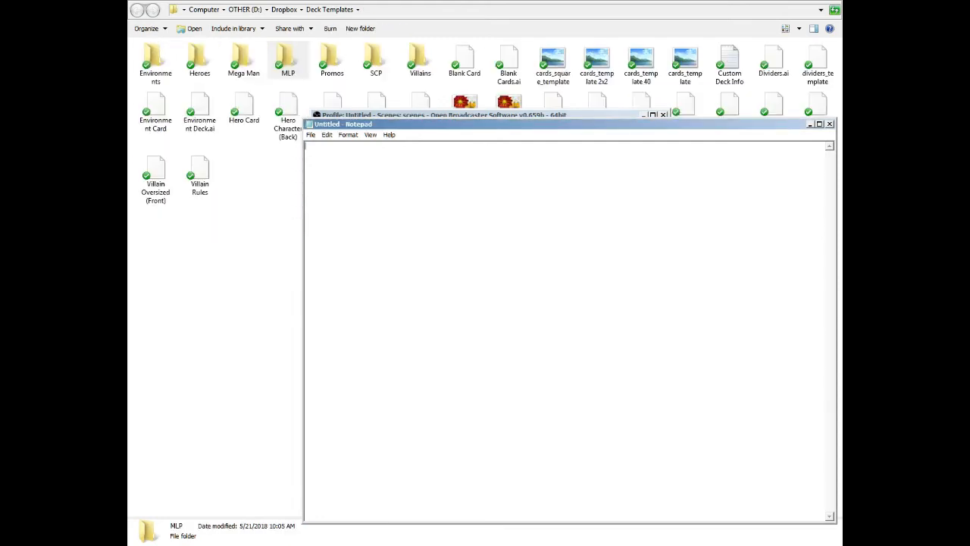
pyautogui.hotkey('alt', 'Up')
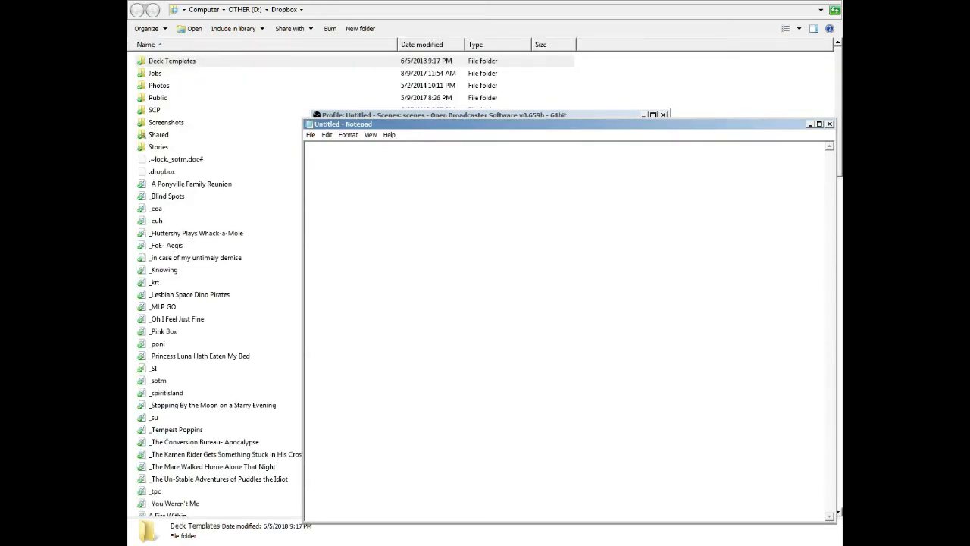
pyautogui.hotkey('alt', 'F4')
pyautogui.hotkey('alt', 'Tab')
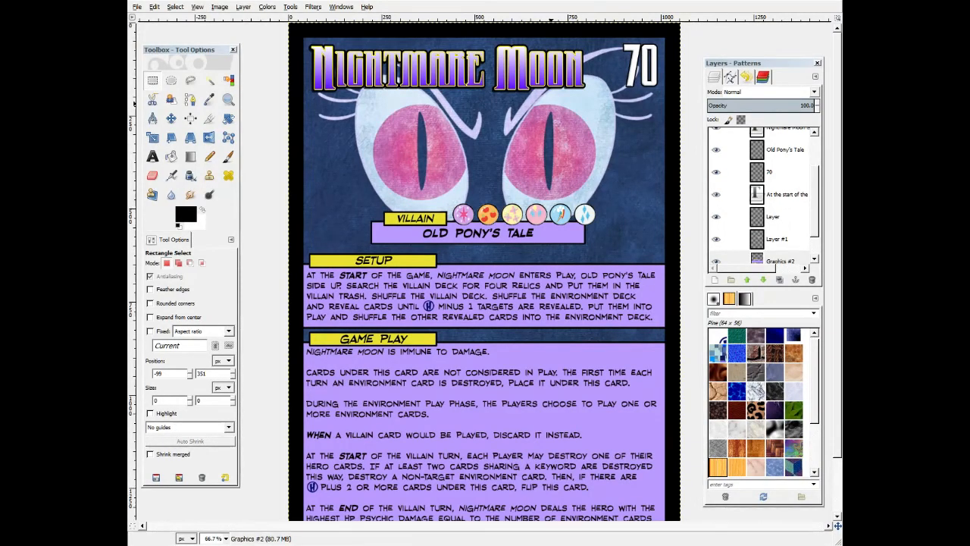
pyautogui.hotkey('alt', 'Tab')
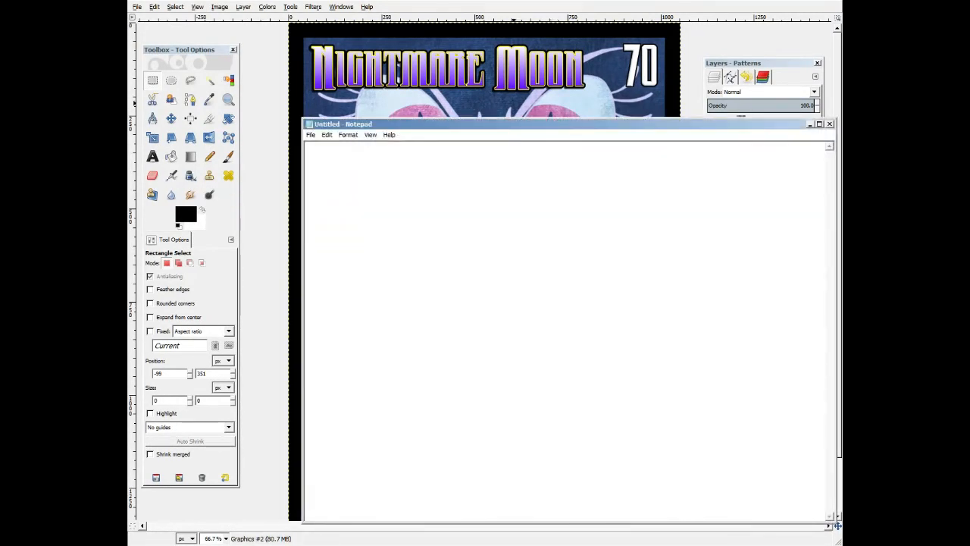
pyautogui.hotkey('alt', 'Tab')
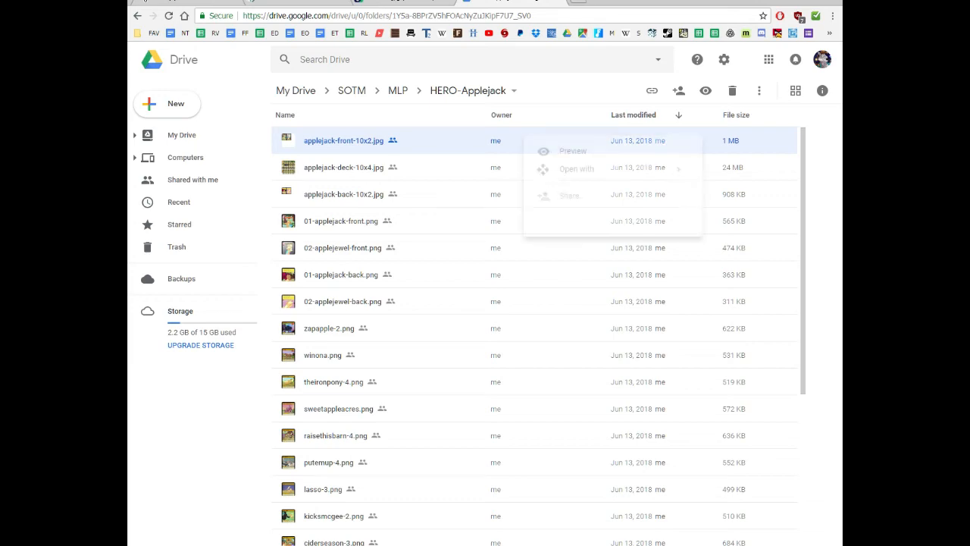
# Turn on link sharing for applejack-front-10x2.jpg in Google Drive and copy its shareable link.
pyautogui.rightClick(522, 139)
pyautogui.click(583, 216)
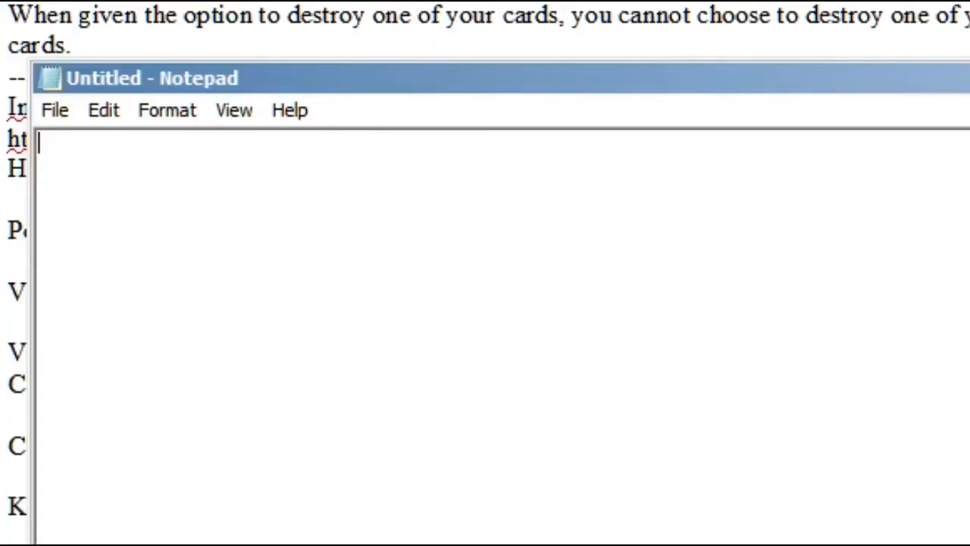
# Paste the Drive link into Notepad and replace open with uc in its path.
pyautogui.hotkey('ctrl', 'v')
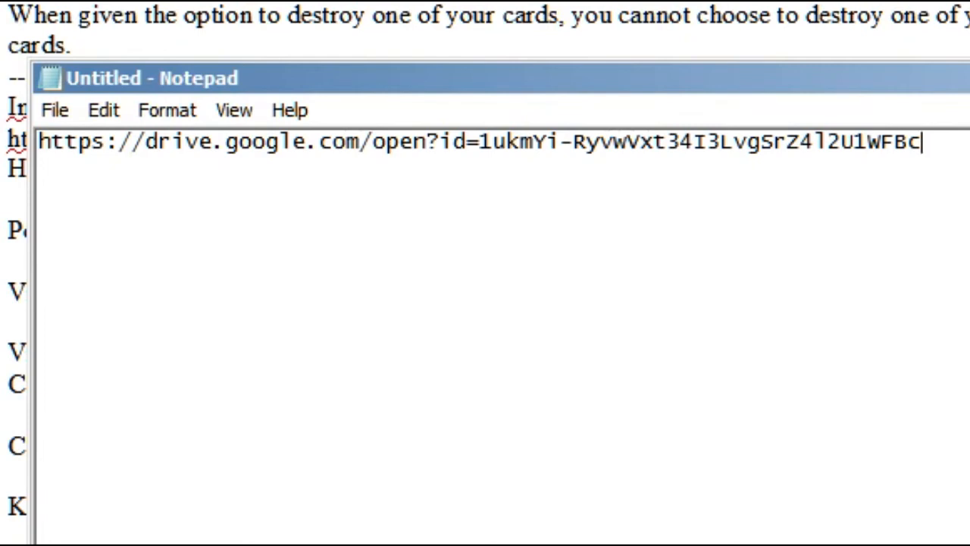
pyautogui.moveTo(426, 142); pyautogui.dragTo(372, 143)
pyautogui.write('uc')
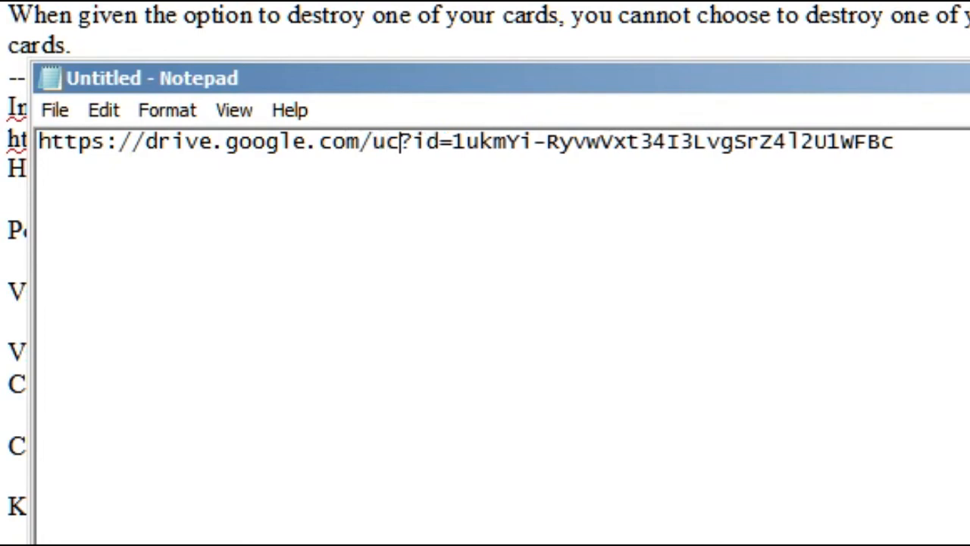
pyautogui.click(897, 142)
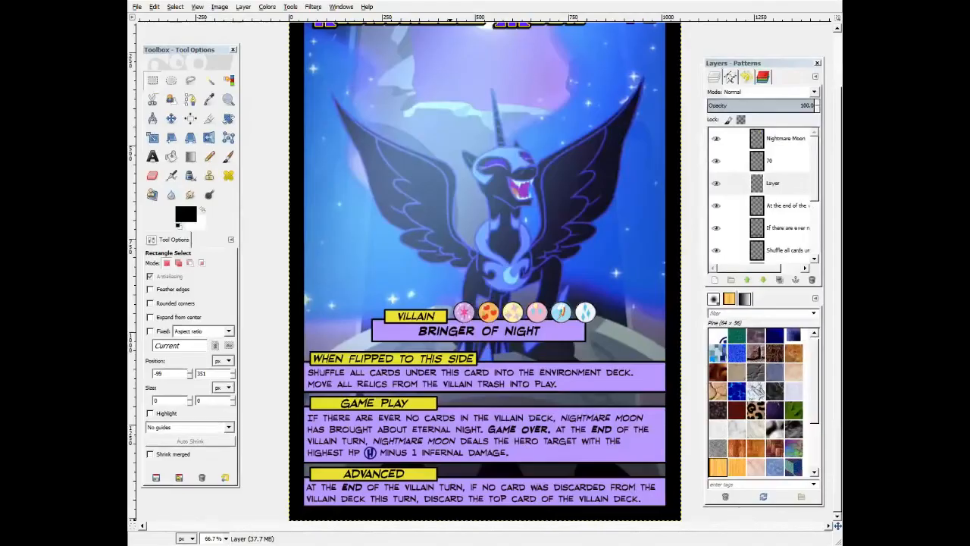
# Switch to the Move tool and select text layers in the Nightmare Moon card's layer list.
pyautogui.scroll(3, 485, 273)
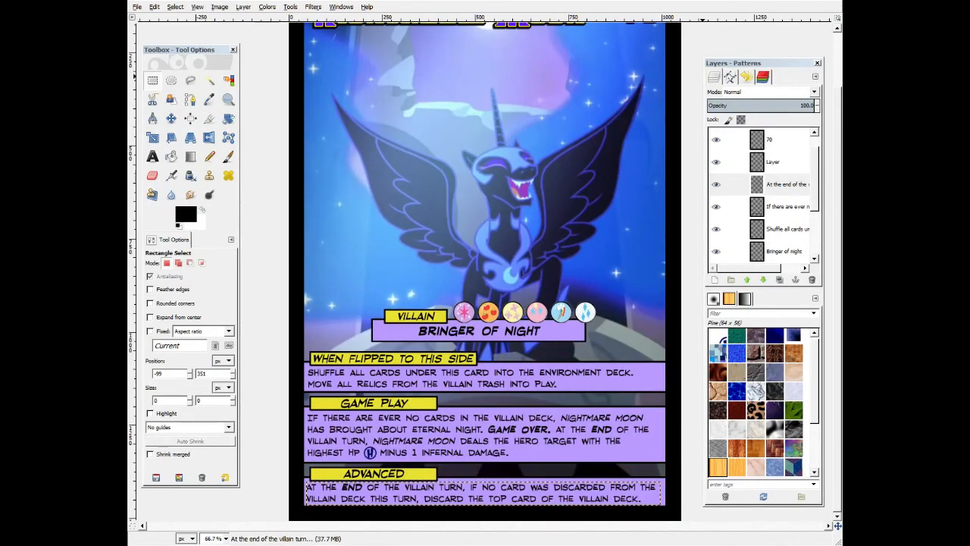
pyautogui.press('m')
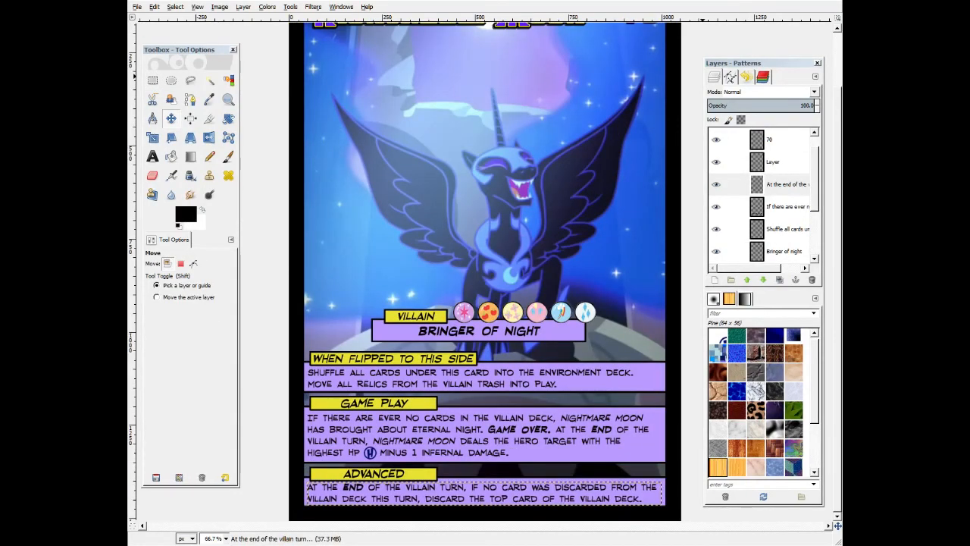
pyautogui.click(779, 207)
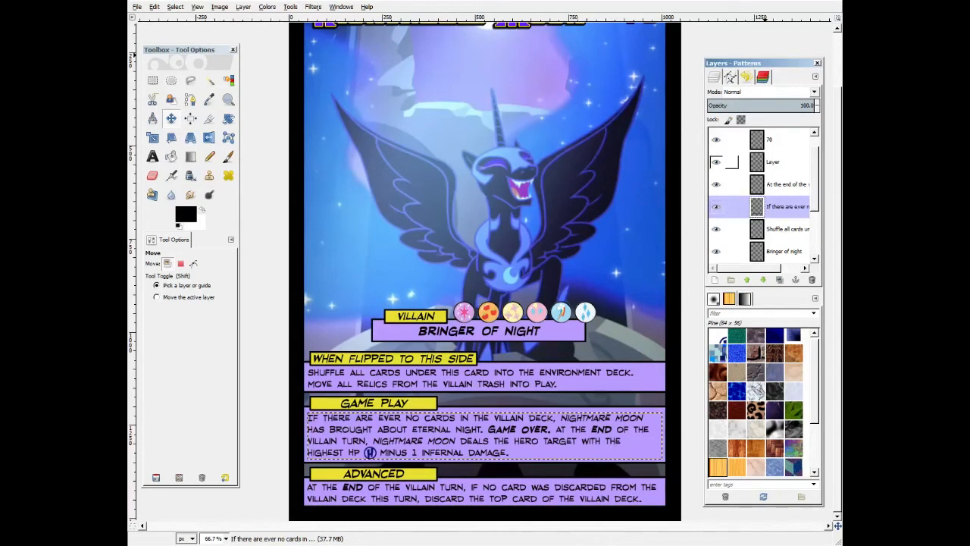
pyautogui.click(777, 162)
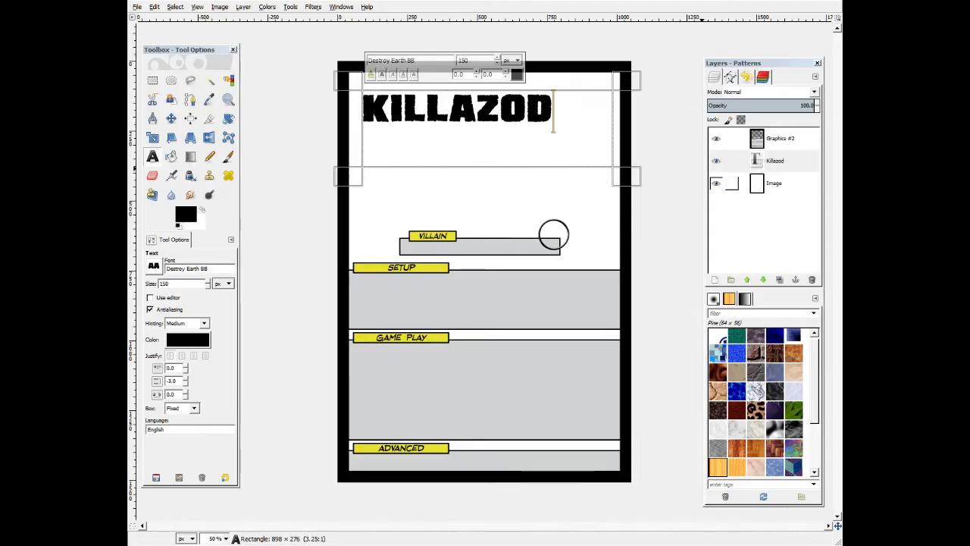
# Draw an elliptical selection over the Killazod card's title area and switch to the Paths tool.
pyautogui.click(729, 76)
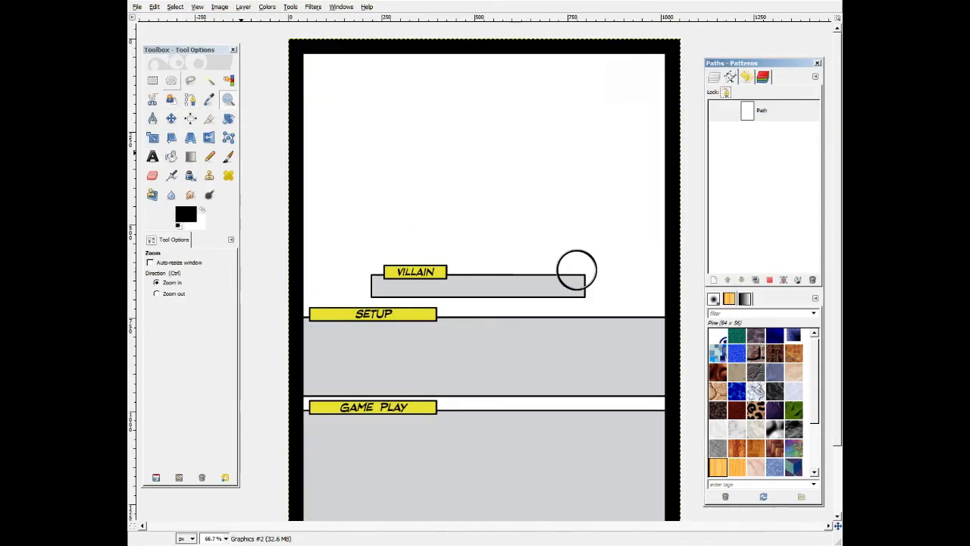
pyautogui.click(171, 80)
pyautogui.moveTo(363, 94); pyautogui.dragTo(603, 172)
pyautogui.click(190, 99)
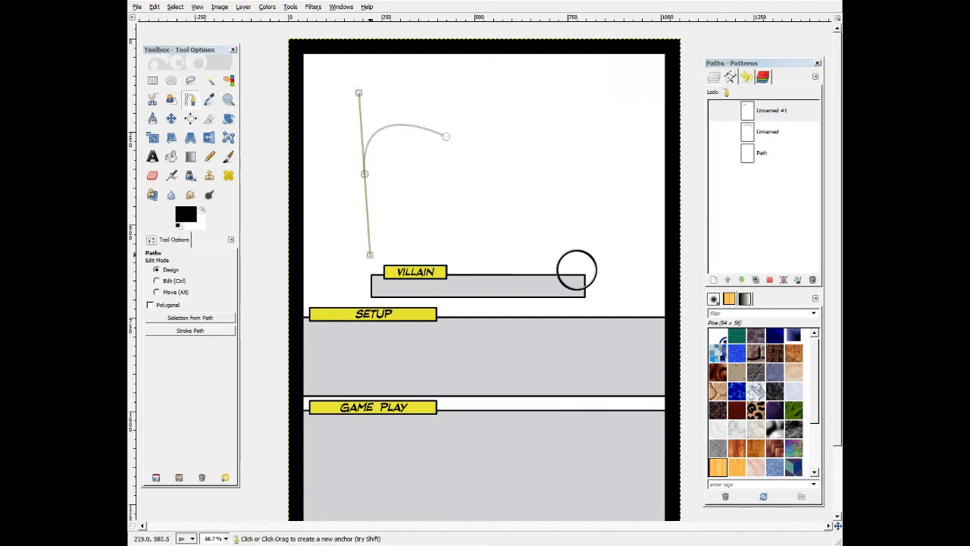
# Try drawing a curved path over the title area with the Paths tool.
pyautogui.moveTo(370, 266); pyautogui.dragTo(389, 298)
pyautogui.moveTo(446, 137); pyautogui.dragTo(503, 140)
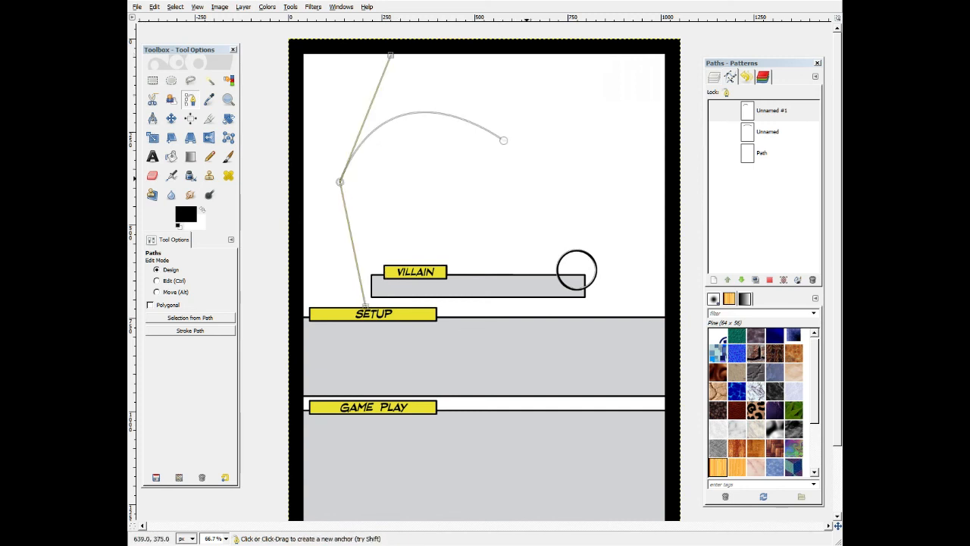
pyautogui.moveTo(503, 140)
pyautogui.mouseDown()
pyautogui.moveTo(515, 141)
pyautogui.moveTo(498, 145)
pyautogui.mouseUp()
pyautogui.click(340, 182)
pyautogui.moveTo(398, 55)
pyautogui.mouseDown()
pyautogui.moveTo(439, 43)
pyautogui.moveTo(383, 50)
pyautogui.mouseUp()
pyautogui.rightClick(396, 117)
pyautogui.press('Escape')
pyautogui.rightClick(763, 114)
pyautogui.press('Escape')
# Draw a wider elliptical selection across the title area and convert it into a path.
pyautogui.click(171, 80)
pyautogui.moveTo(378, 126); pyautogui.dragTo(587, 203)
pyautogui.moveTo(381, 129); pyautogui.dragTo(360, 88)
pyautogui.moveTo(585, 202); pyautogui.dragTo(594, 194)
pyautogui.click(769, 279)
pyautogui.hotkey('ctrl', 'z')
pyautogui.click(783, 280)
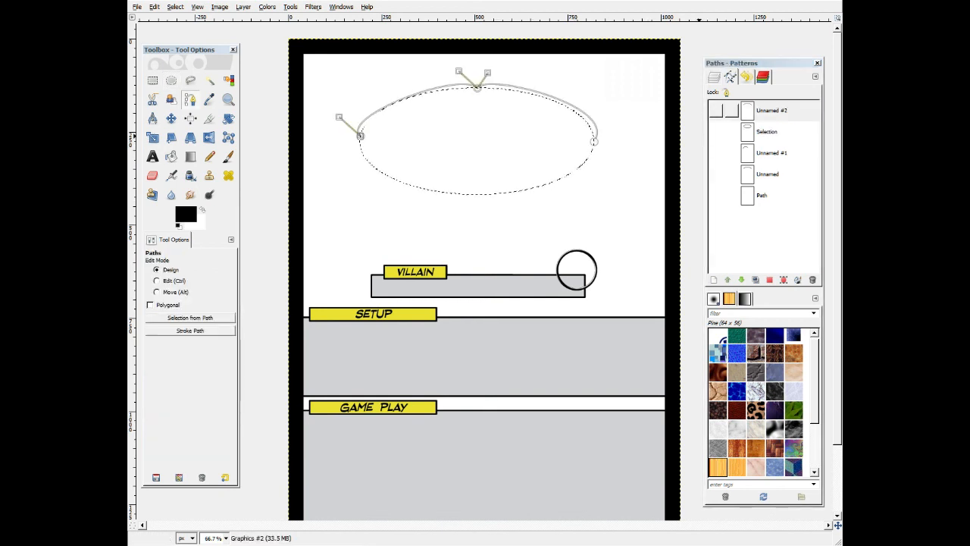
# Select the Unnamed #2 path and undo the stray paint strokes inside the elliptical selection.
pyautogui.click(220, 7)
pyautogui.moveTo(175, 7)
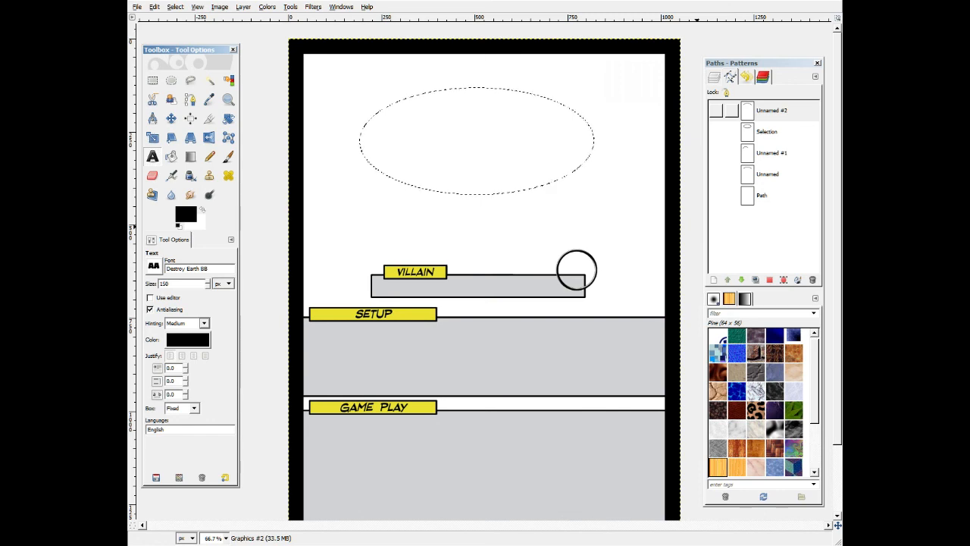
pyautogui.click(767, 110)
pyautogui.rightClick(762, 110)
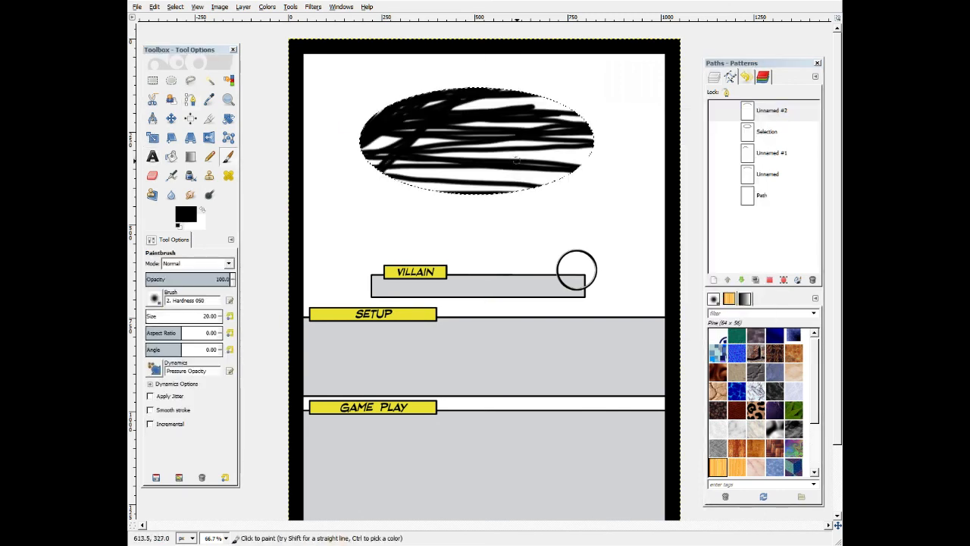
pyautogui.hotkey('ctrl', 'z')
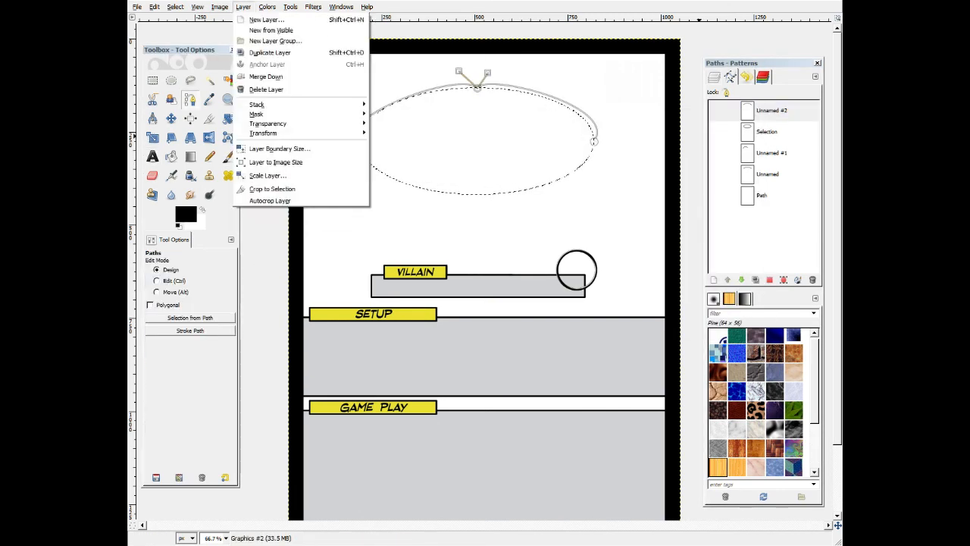
pyautogui.moveTo(290, 6)
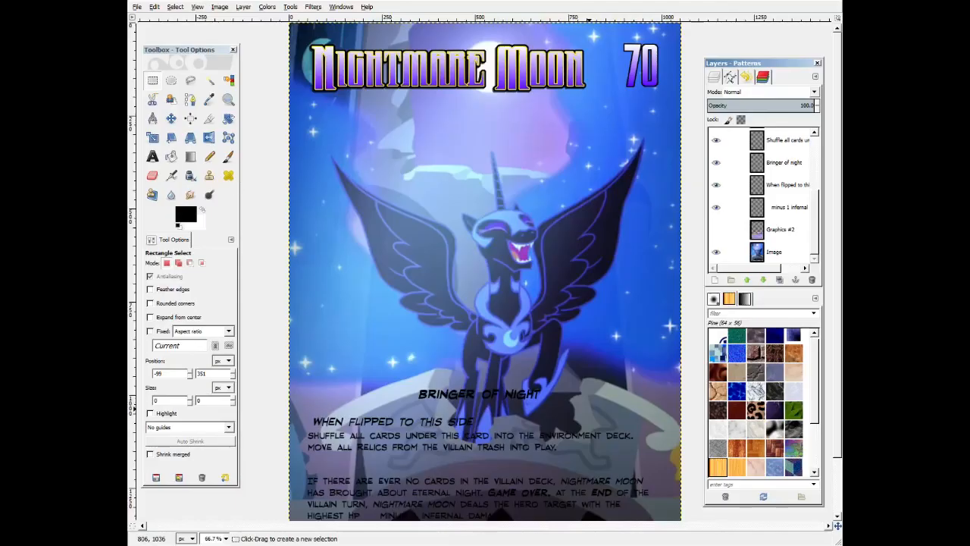
# Toggle a layer's visibility off and on in the Daybreaker card to inspect its artwork.
pyautogui.scroll(-2, 485, 273)
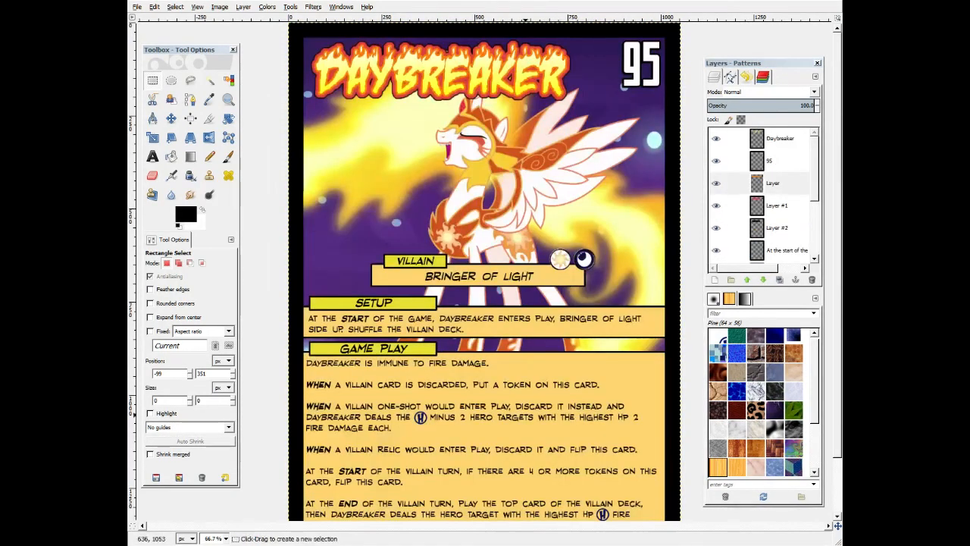
pyautogui.scroll(-5, 716, 250)
pyautogui.click(716, 230)
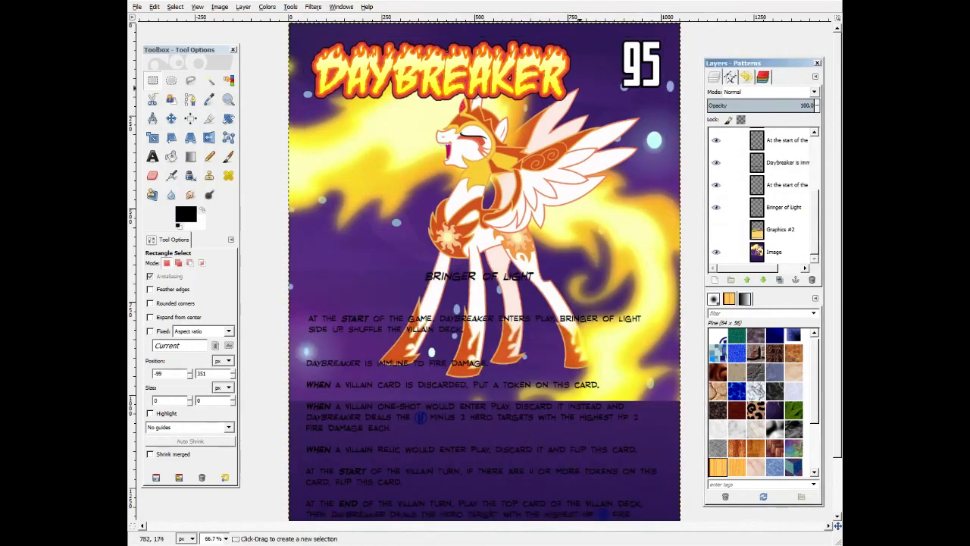
pyautogui.click(716, 230)
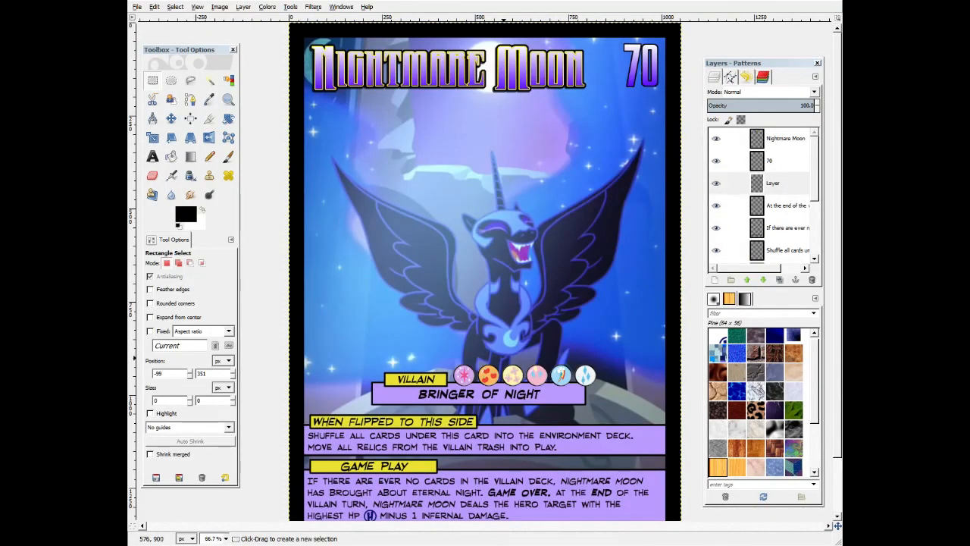
# Select the At the end of the villain turn text layer on the Nightmare Moon back card.
pyautogui.scroll(-2, 506, 363)
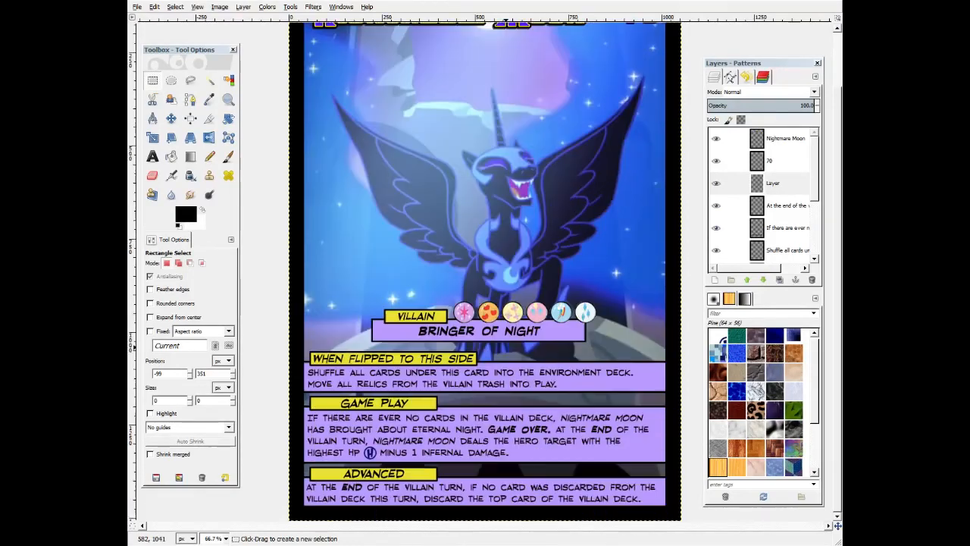
pyautogui.scroll(-2, 731, 230)
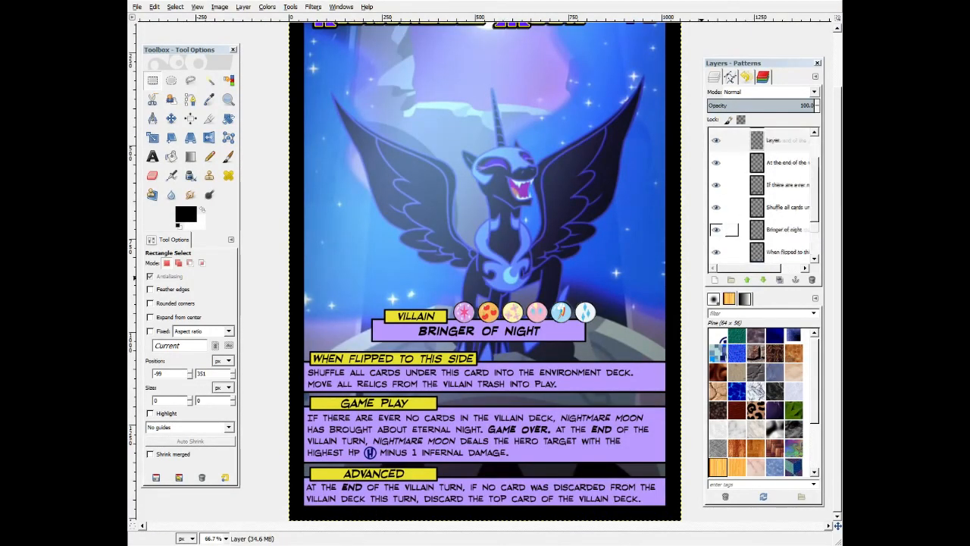
pyautogui.scroll(1, 731, 230)
pyautogui.click(731, 184)
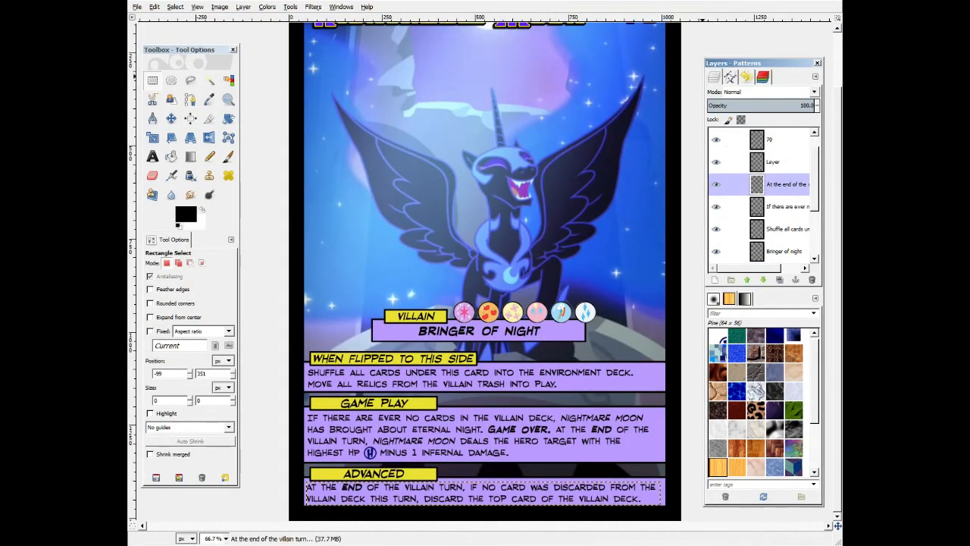